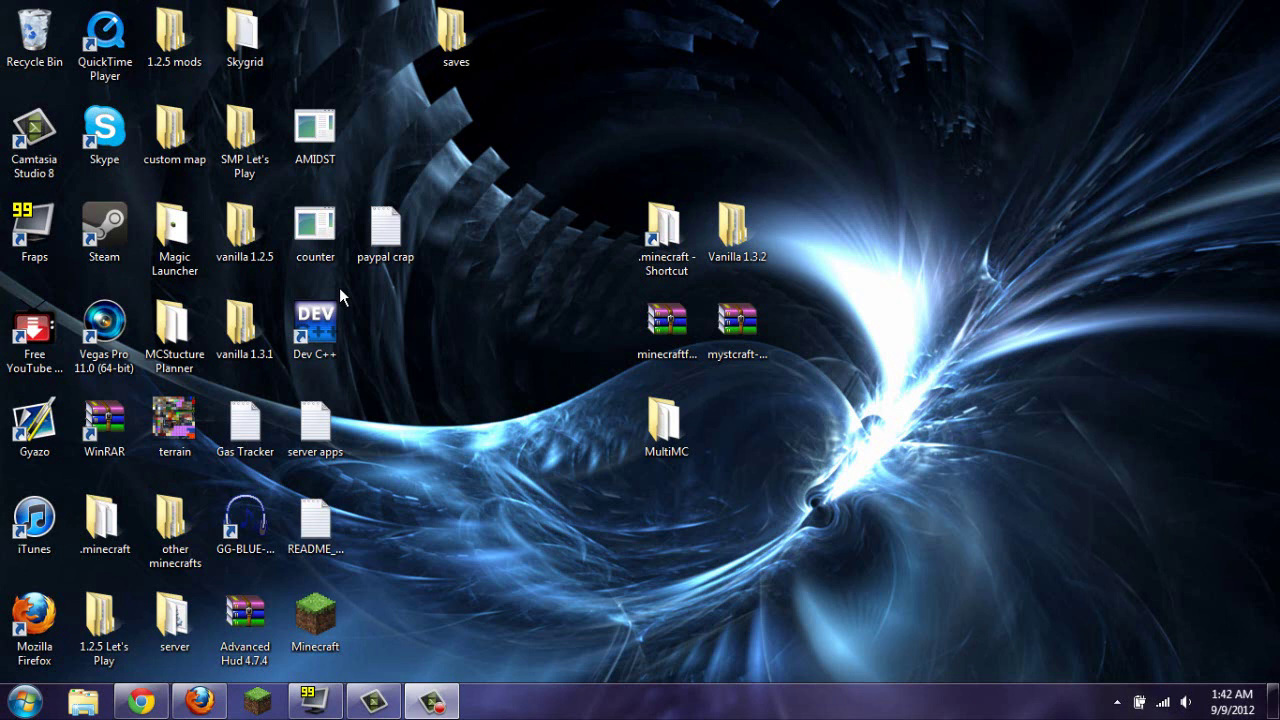
Step: Move the paypal crap file and saves folder next to Skygrid, and the Magic Launcher folder beside MultiMC on the desktop
left_click_drag(385, 232, 316, 40)
left_click_drag(451, 40, 380, 42)
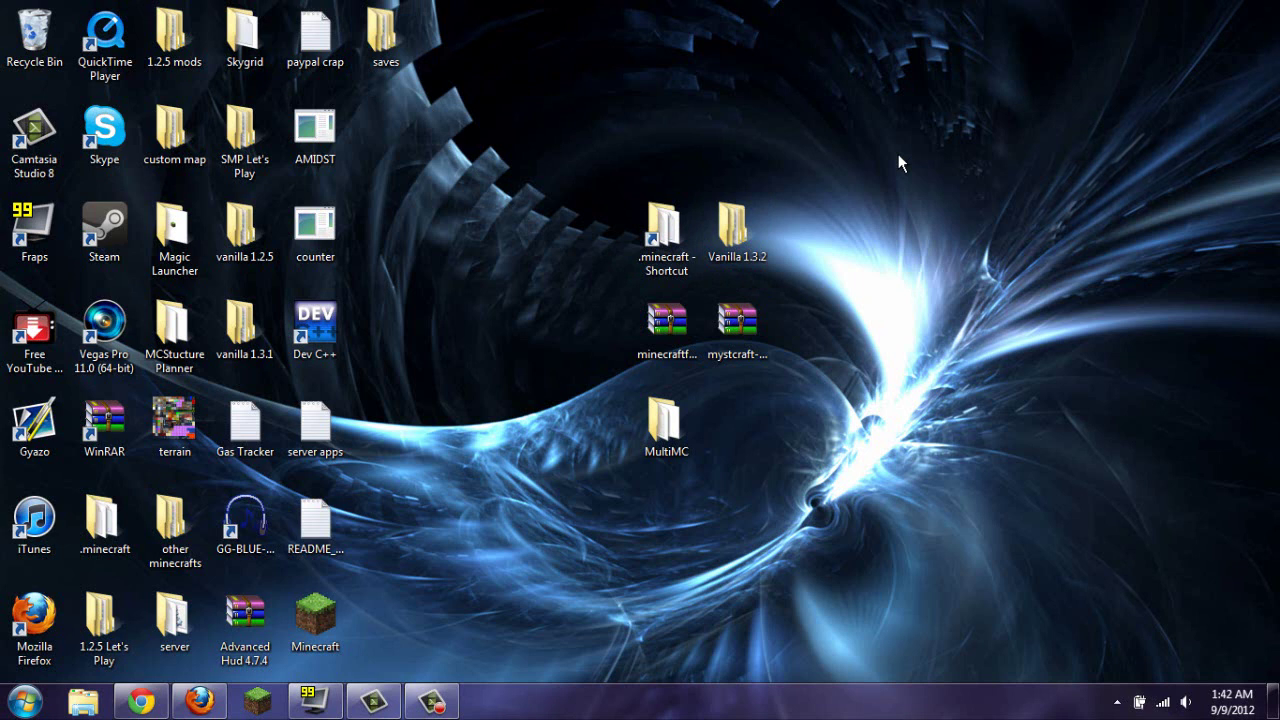
left_click(686, 451)
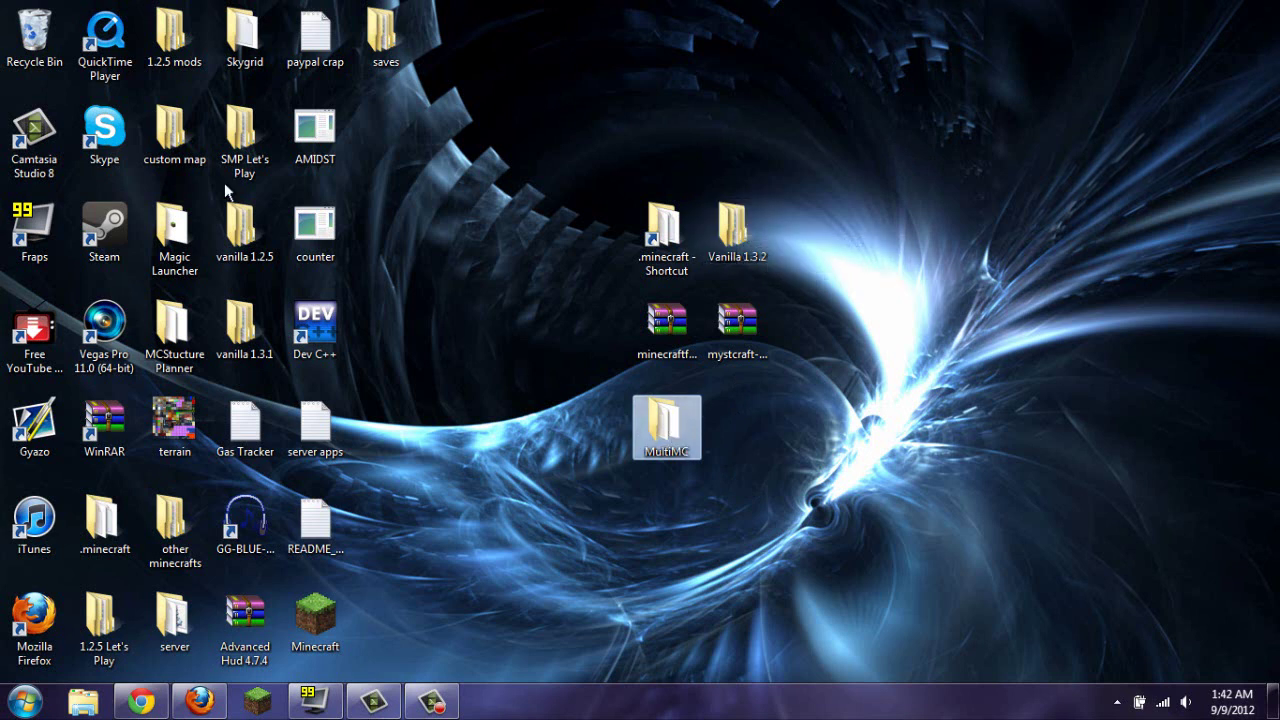
left_click_drag(166, 240, 737, 432)
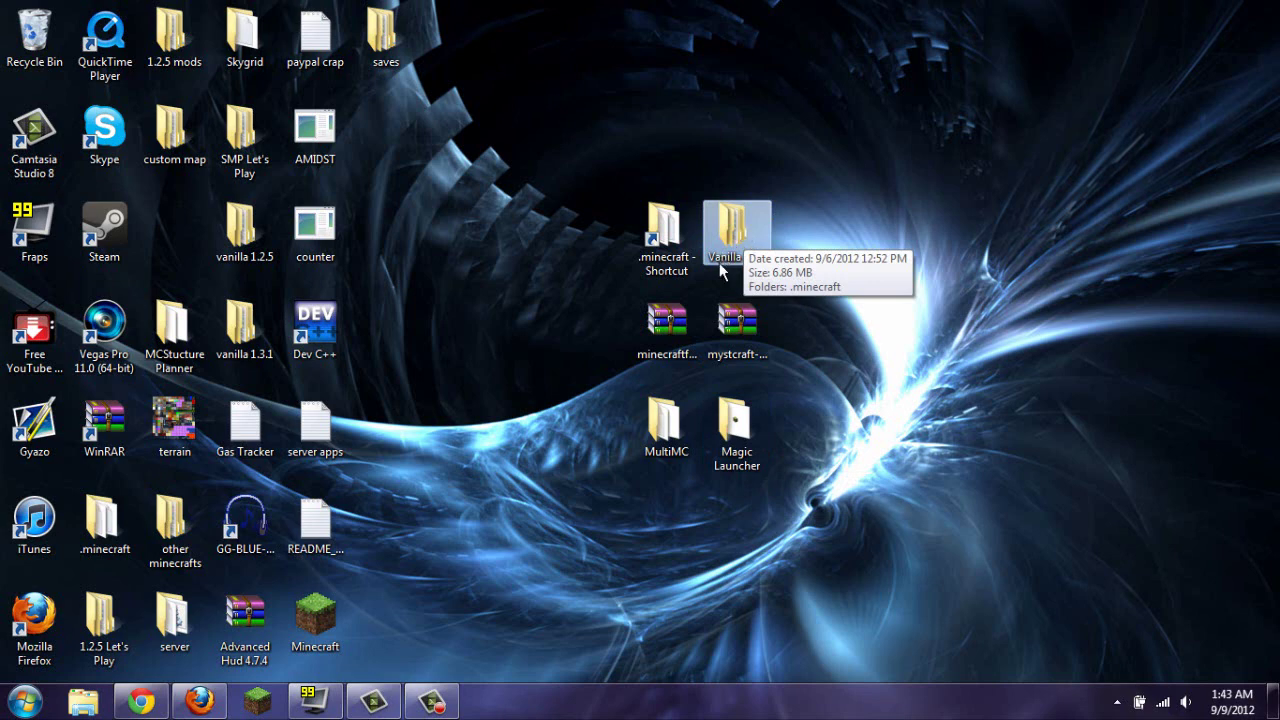
left_click(682, 320)
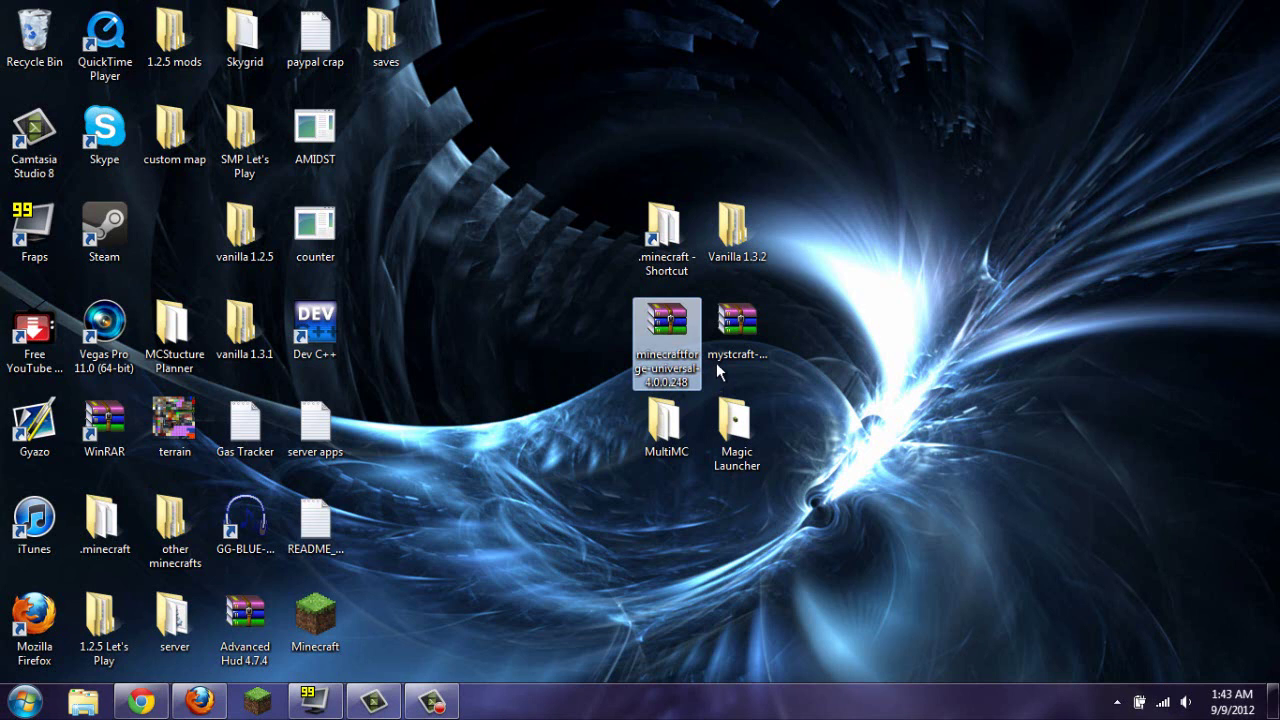
left_click(792, 334)
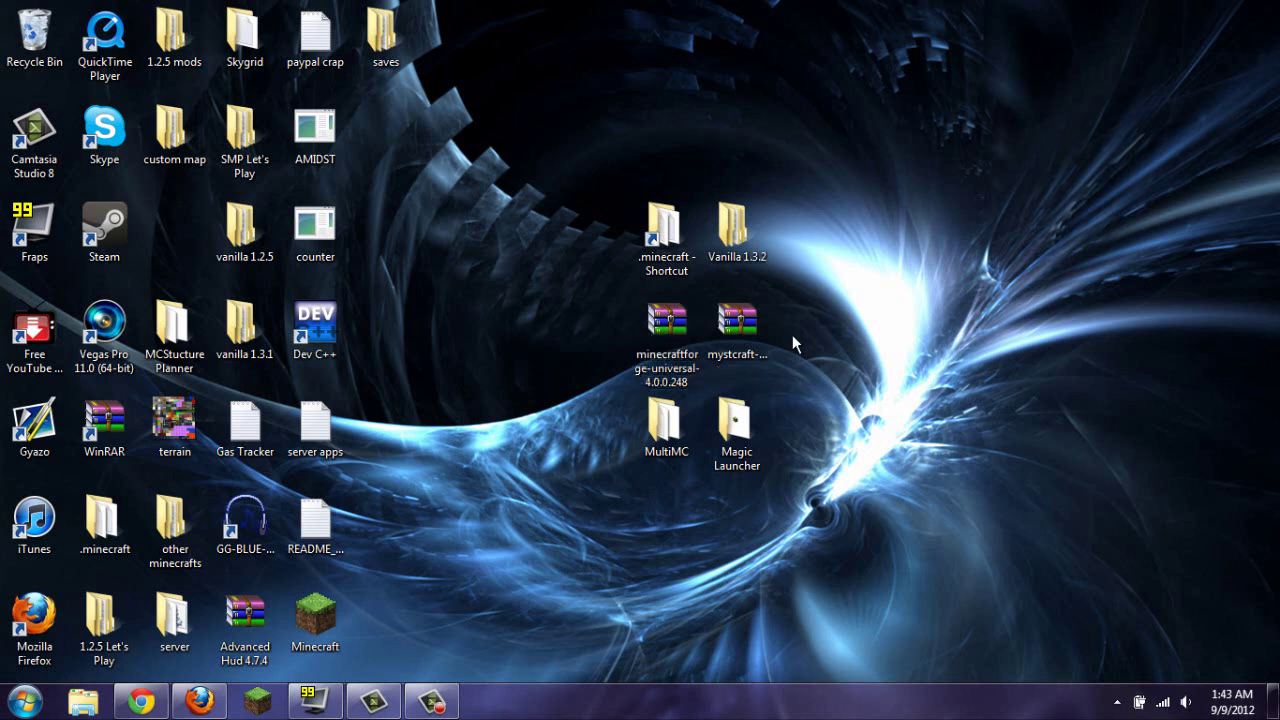
left_click(664, 232)
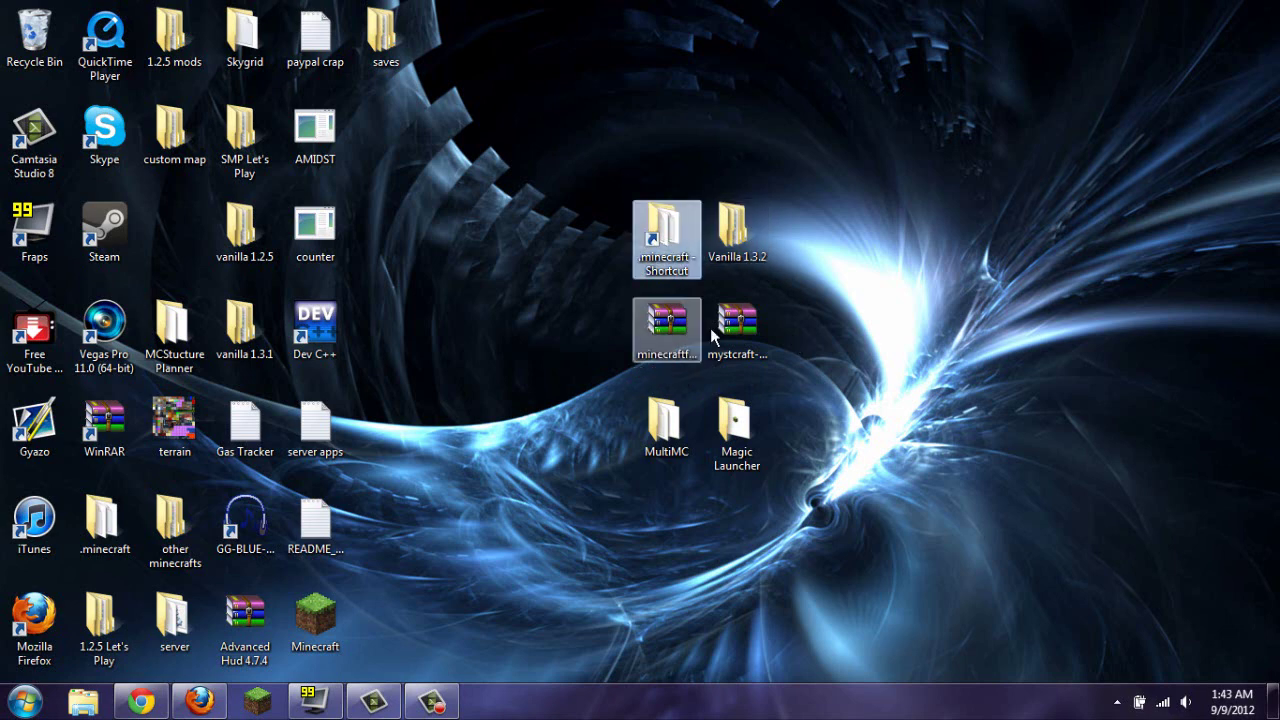
left_click(865, 332)
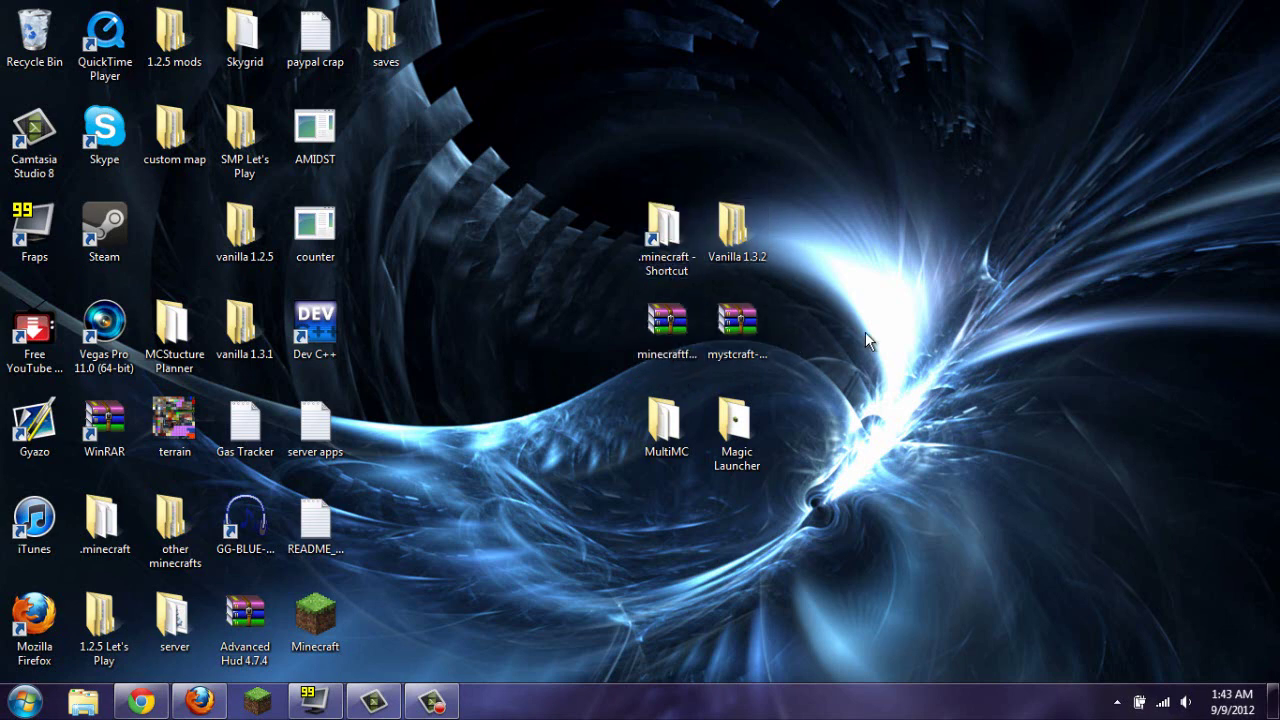
Step: Go to the %appdata% location and open the .minecraft folder
key("super")
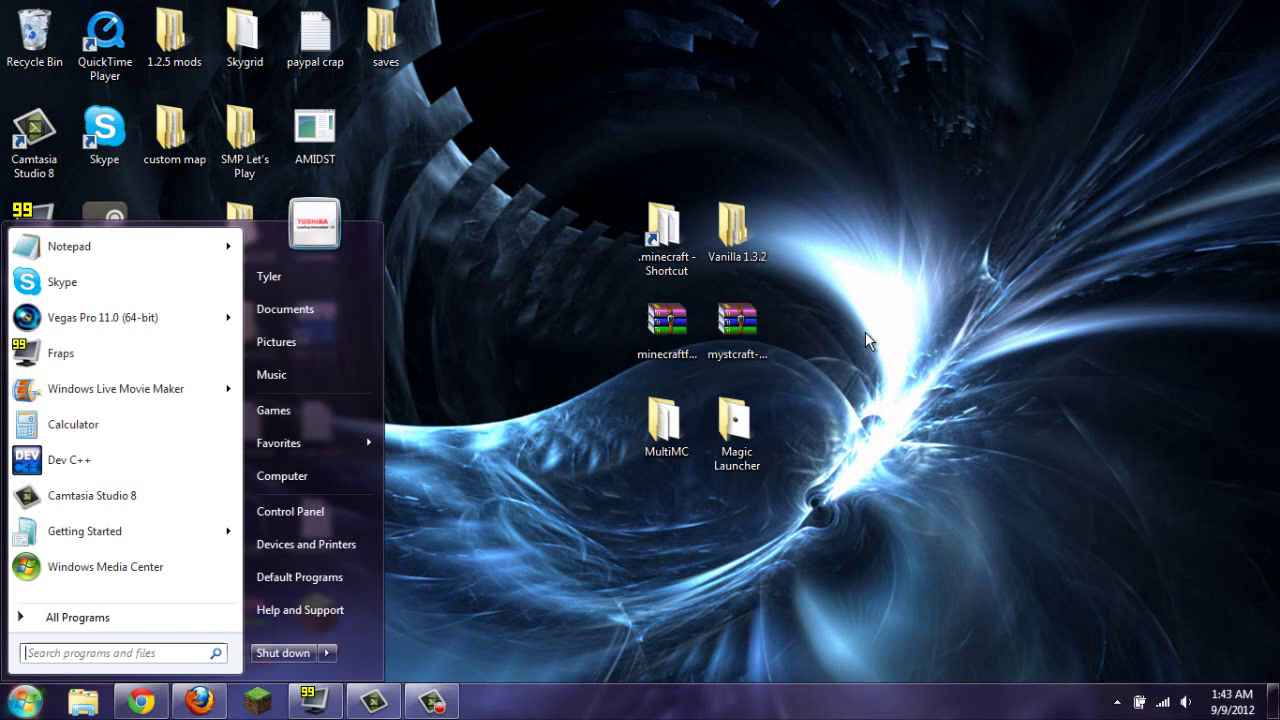
type("%app")
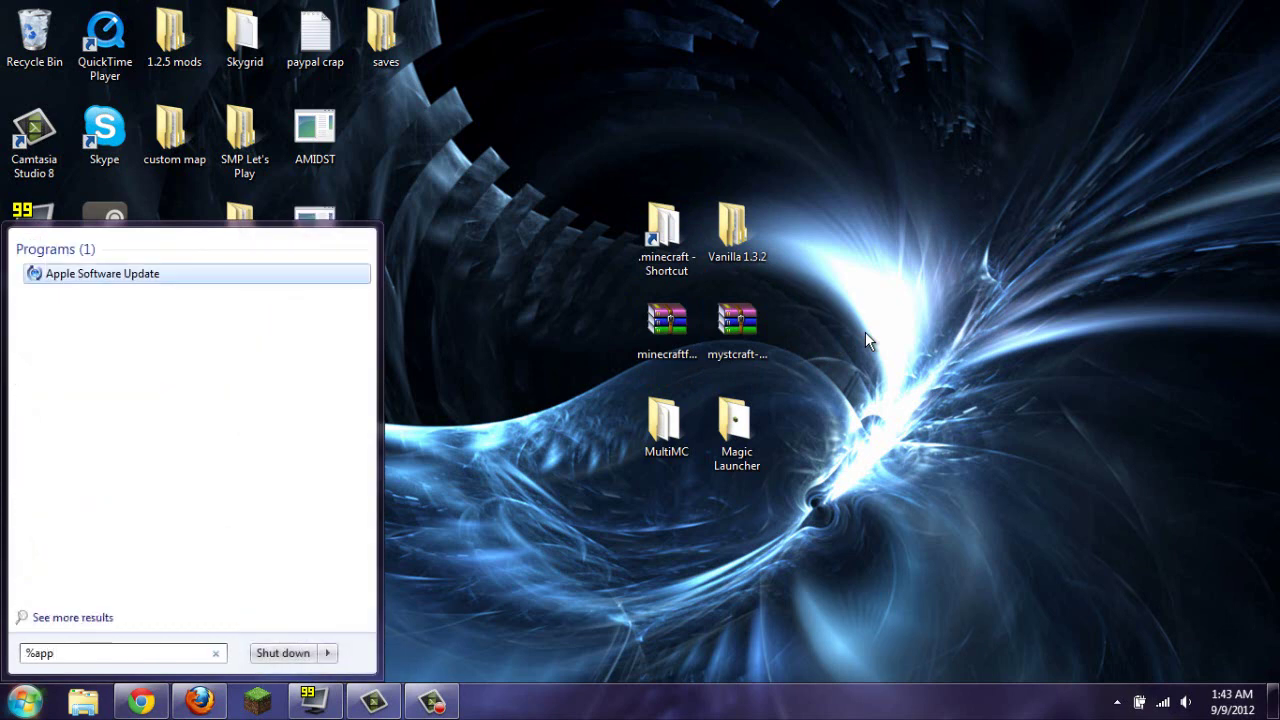
type("data%")
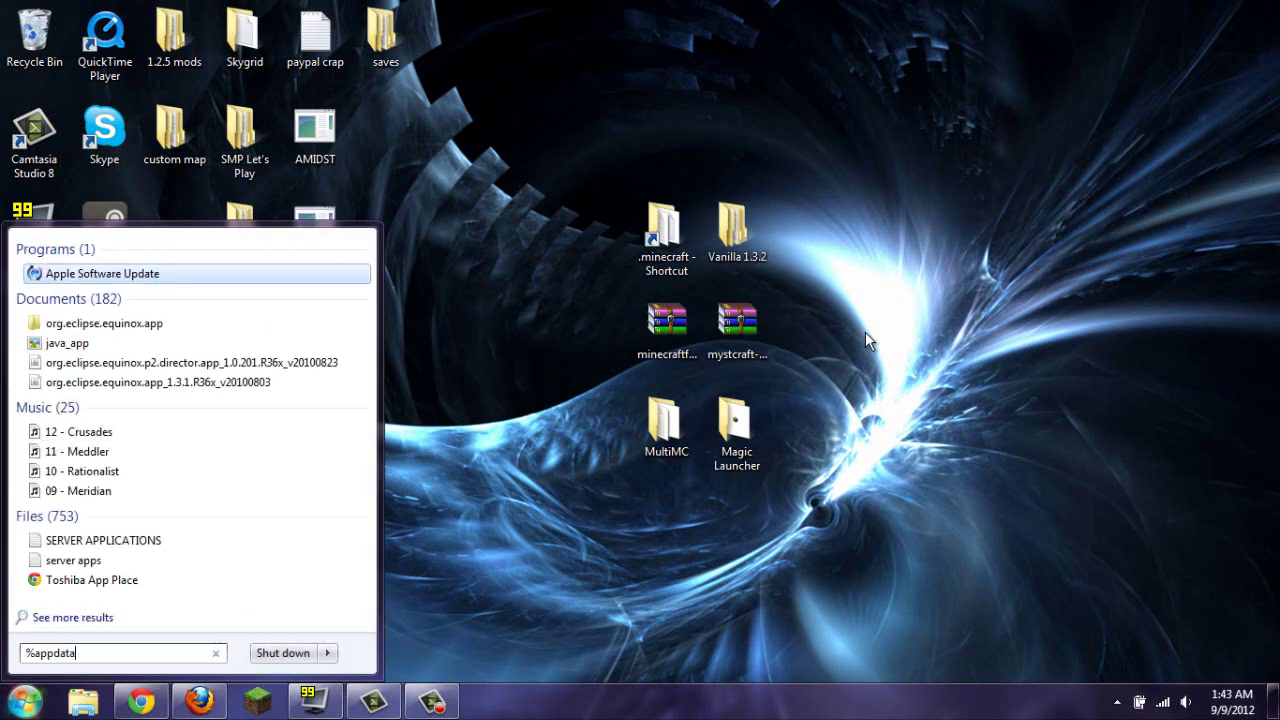
key("Return")
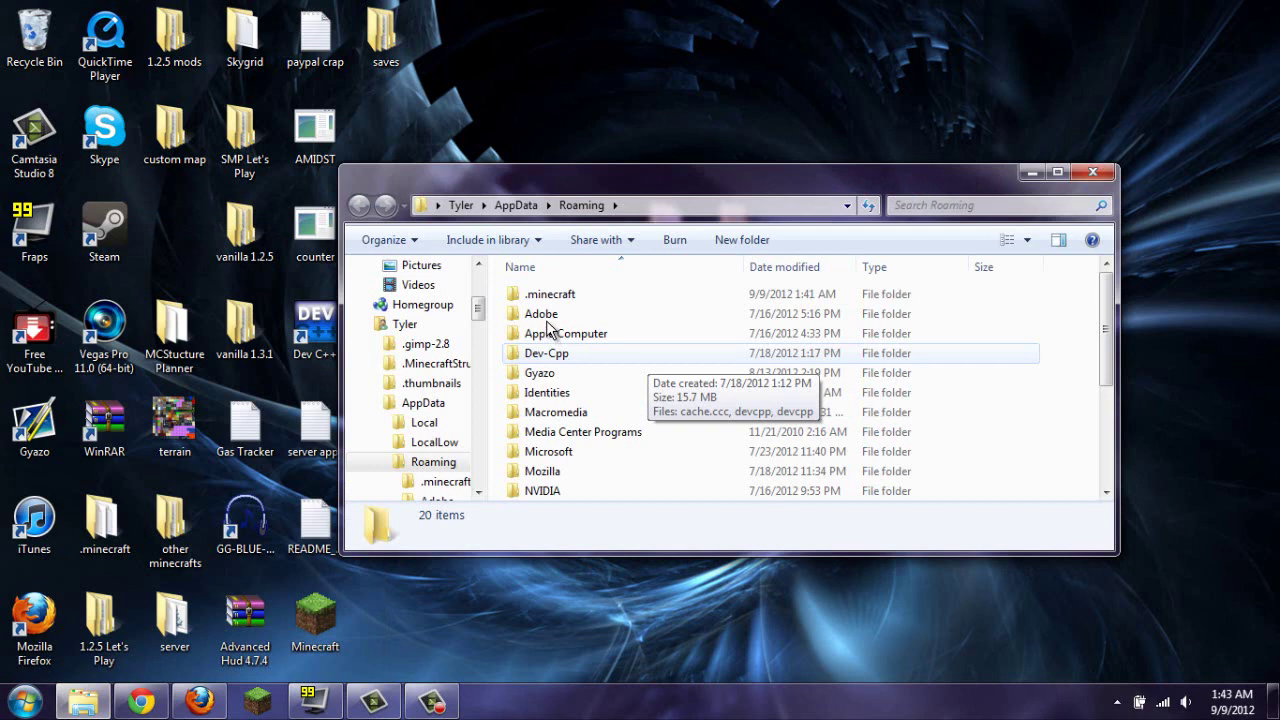
double_click(540, 294)
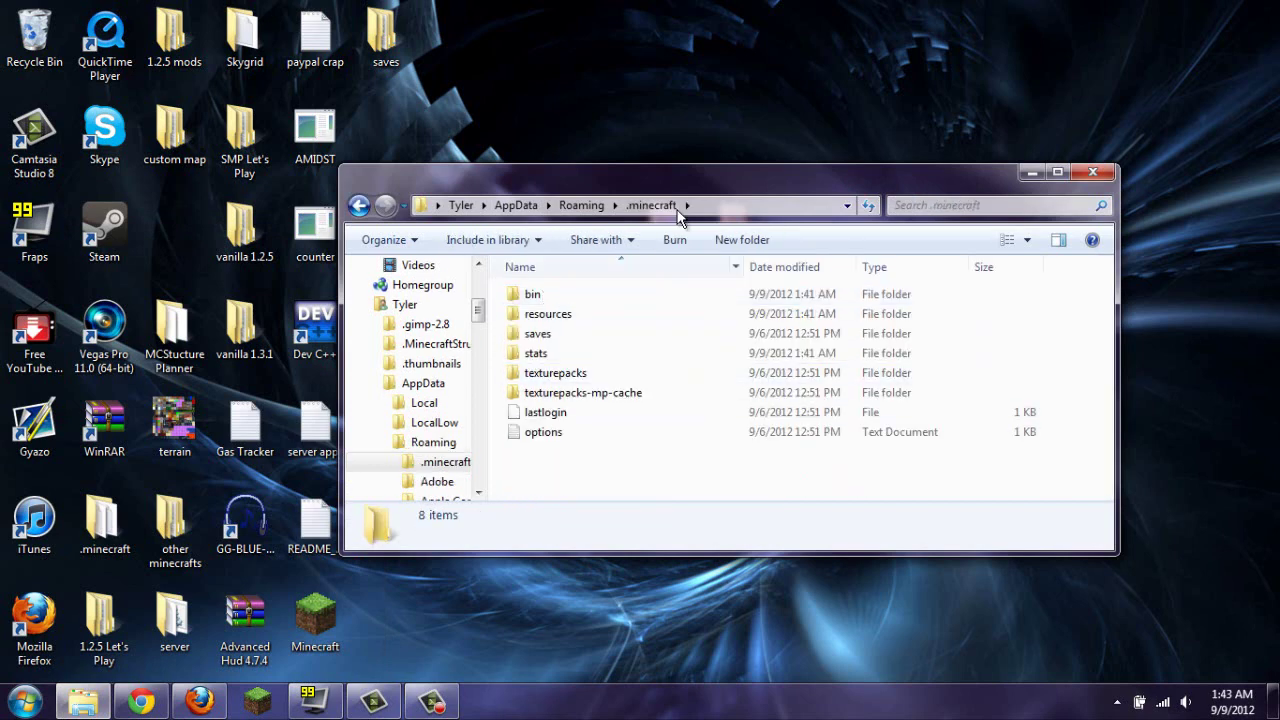
mouse_move(672, 173)
left_mouse_down()
mouse_move(686, 358)
mouse_move(756, 244)
mouse_move(696, 239)
mouse_move(693, 166)
mouse_move(672, 167)
left_mouse_up()
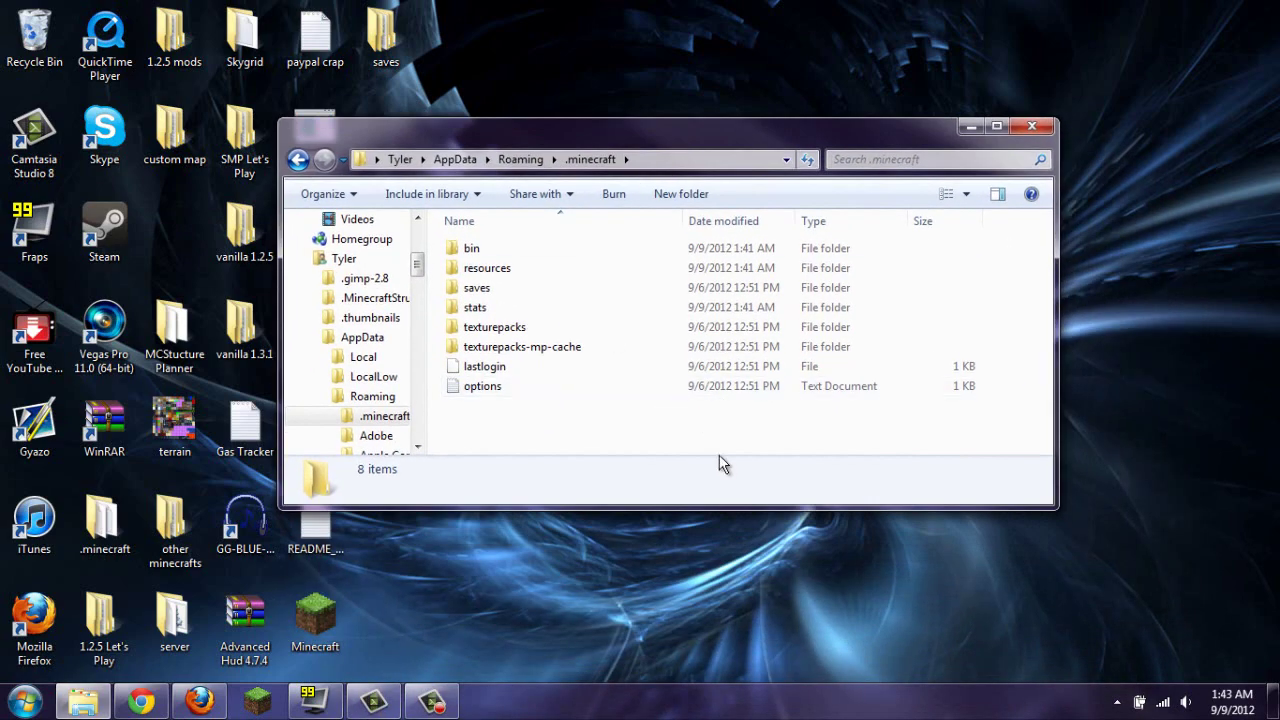
key("ctrl+a")
left_click(586, 443)
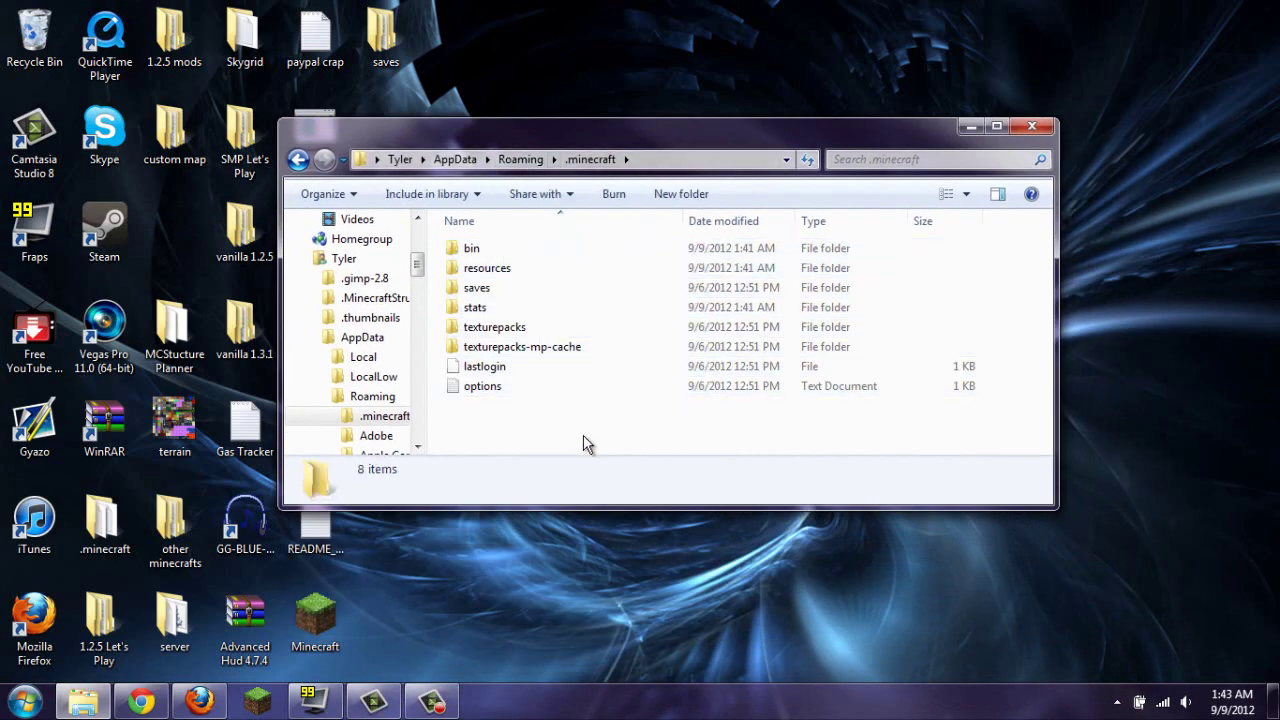
Step: Open minecraft.jar from the bin folder with WinRAR archiver and dismiss the licence notice
double_click(453, 248)
right_click(461, 350)
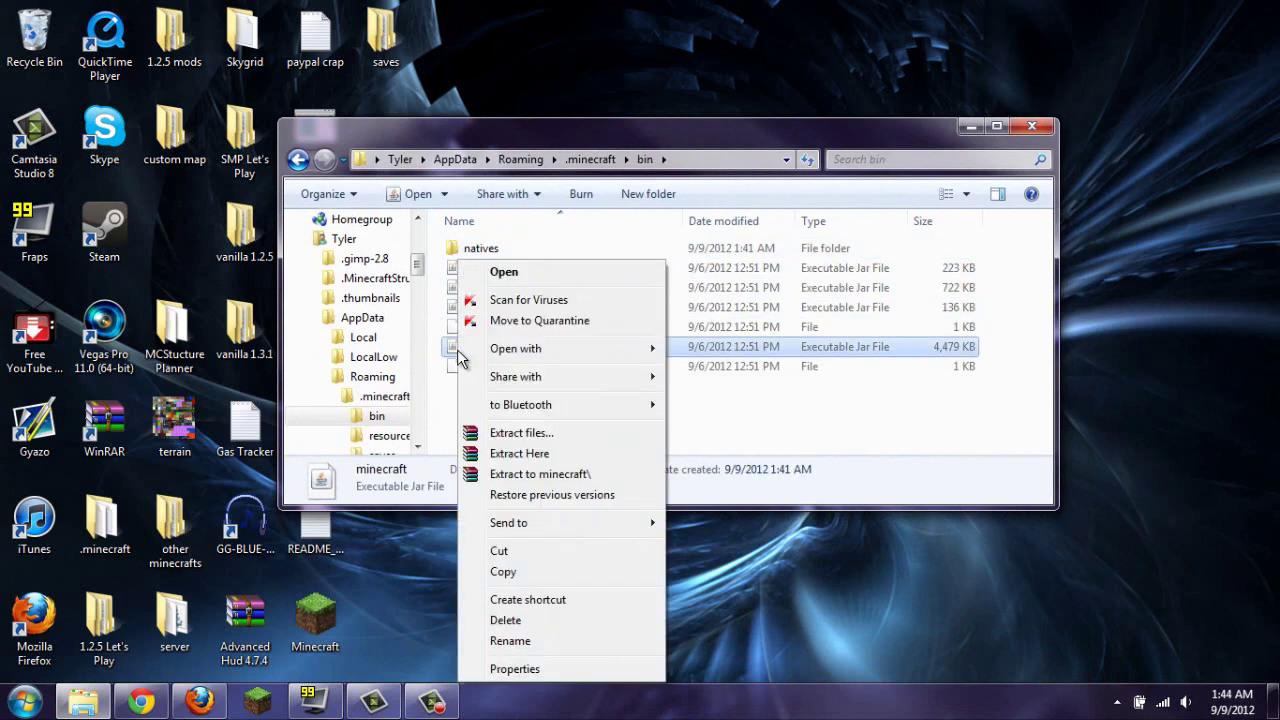
mouse_move(495, 355)
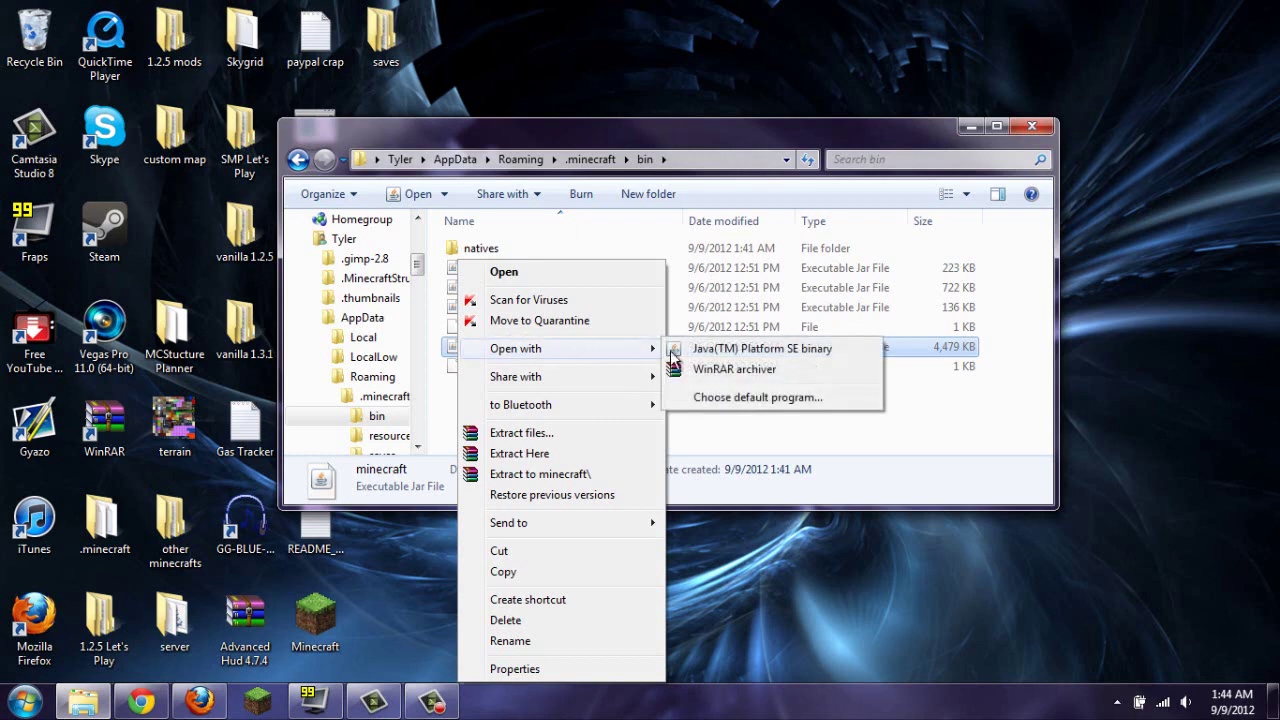
left_click(728, 370)
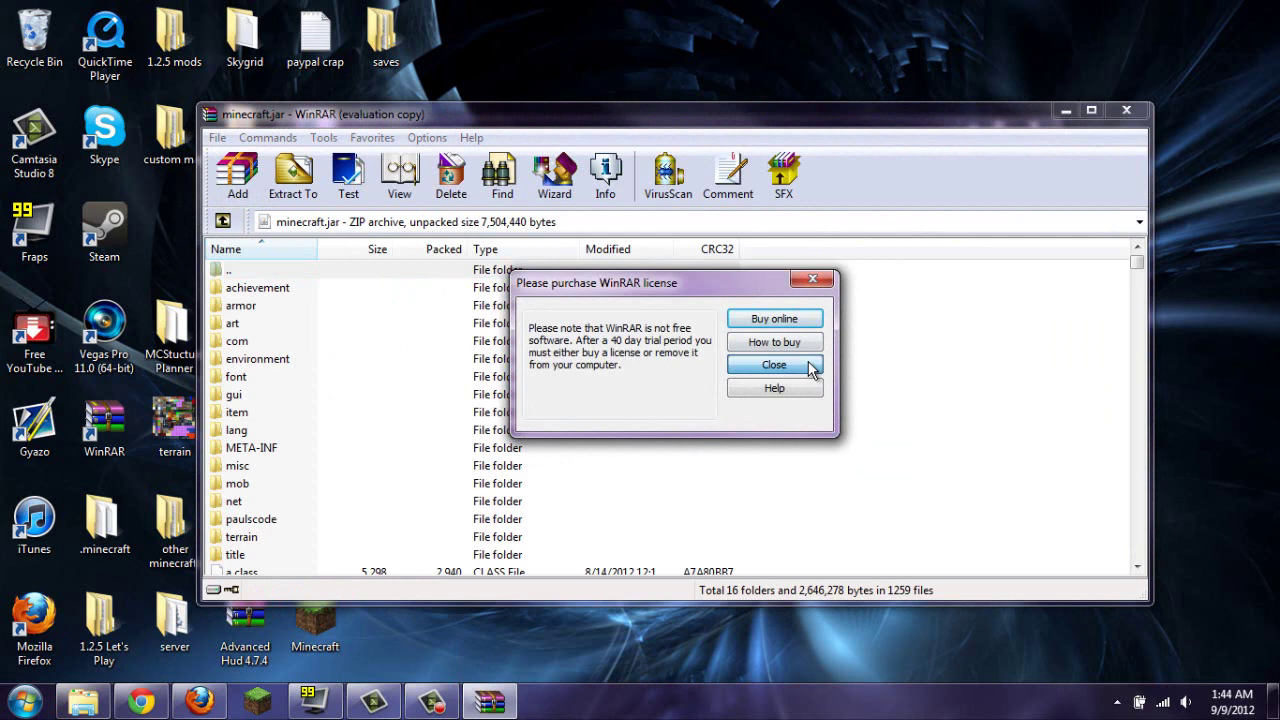
left_click(811, 370)
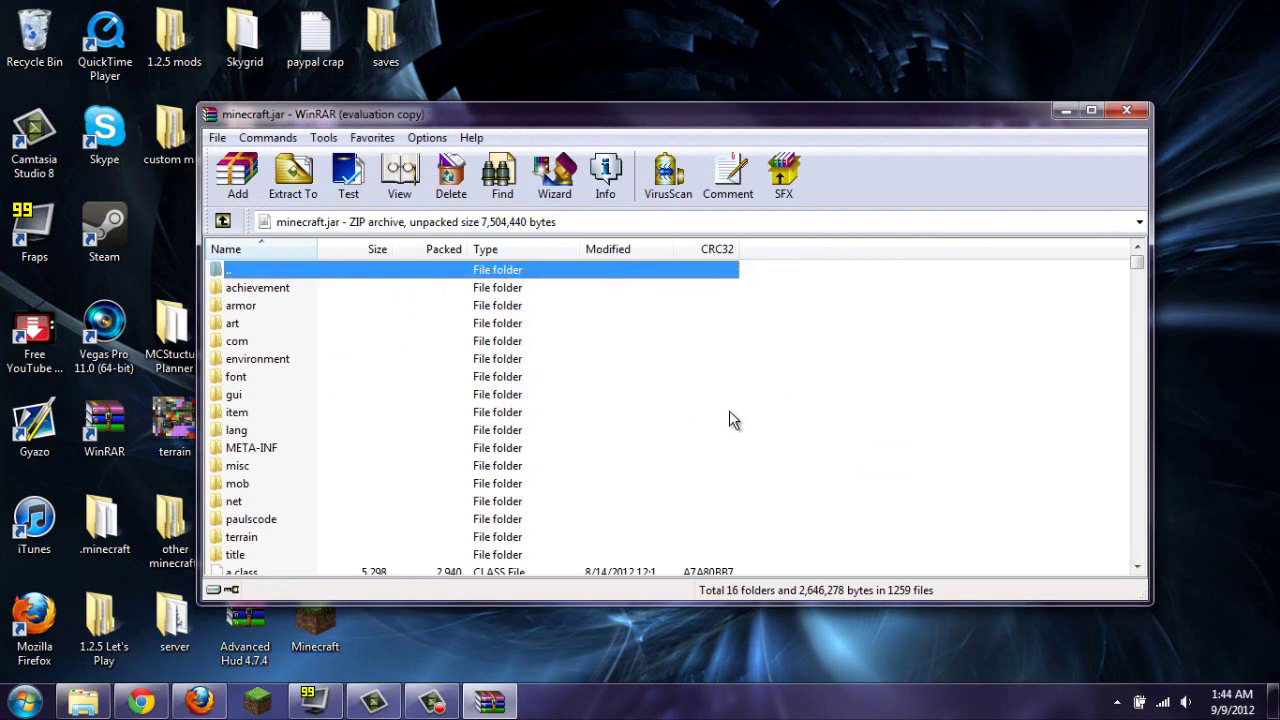
Step: Delete the META-INF folder from minecraft.jar
left_click(232, 452)
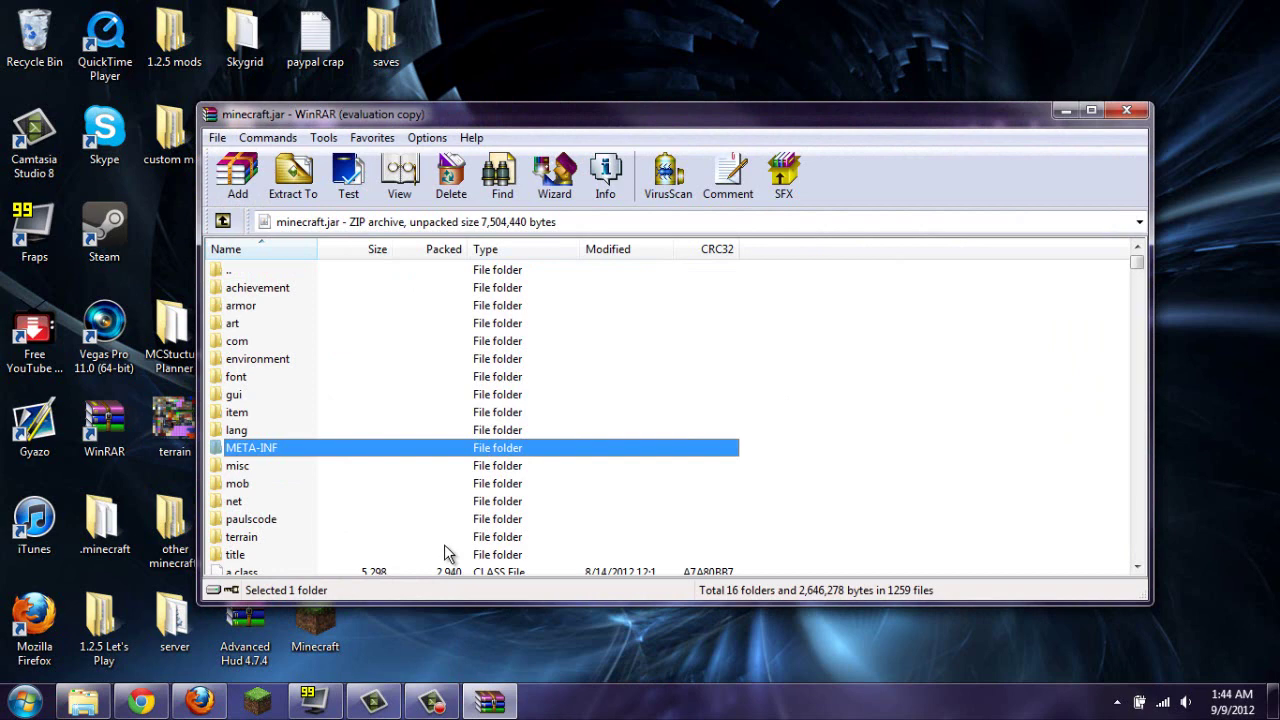
key("Delete")
key("Return")
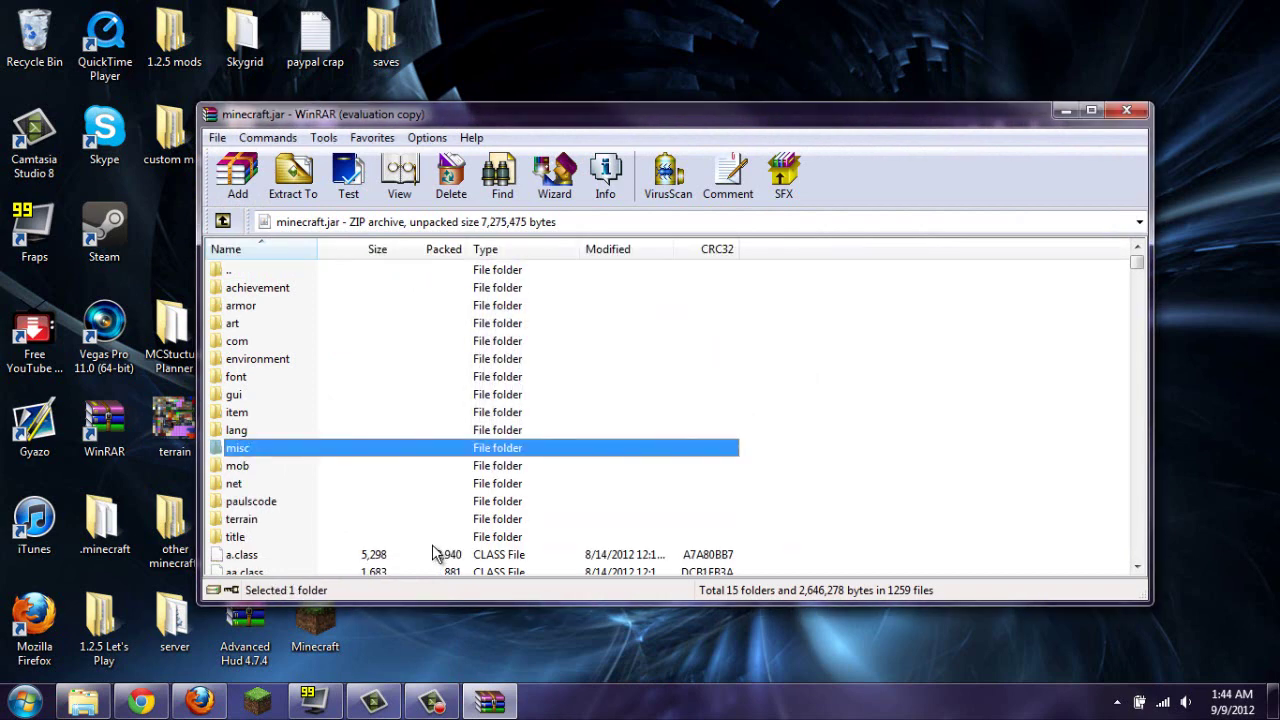
Step: Close the bin folder window and dock the minecraft.jar archive window to the left half of the desktop
left_click_drag(518, 114, 511, 194)
left_click(1032, 126)
left_click_drag(982, 202, 449, 9)
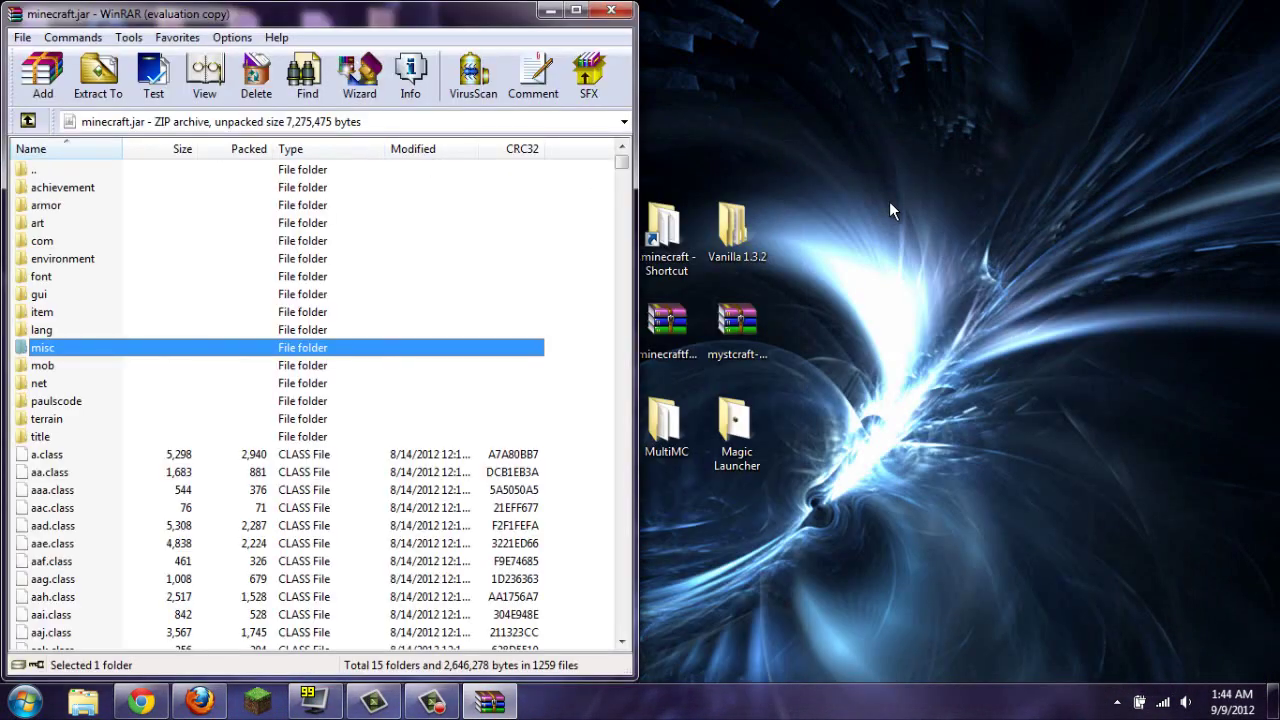
Step: Open the minecraftforge-universal-4.0.0.248 and mystcraft-uni-1.3.2 archives from the desktop and arrange them beside the minecraft.jar window
double_click(669, 326)
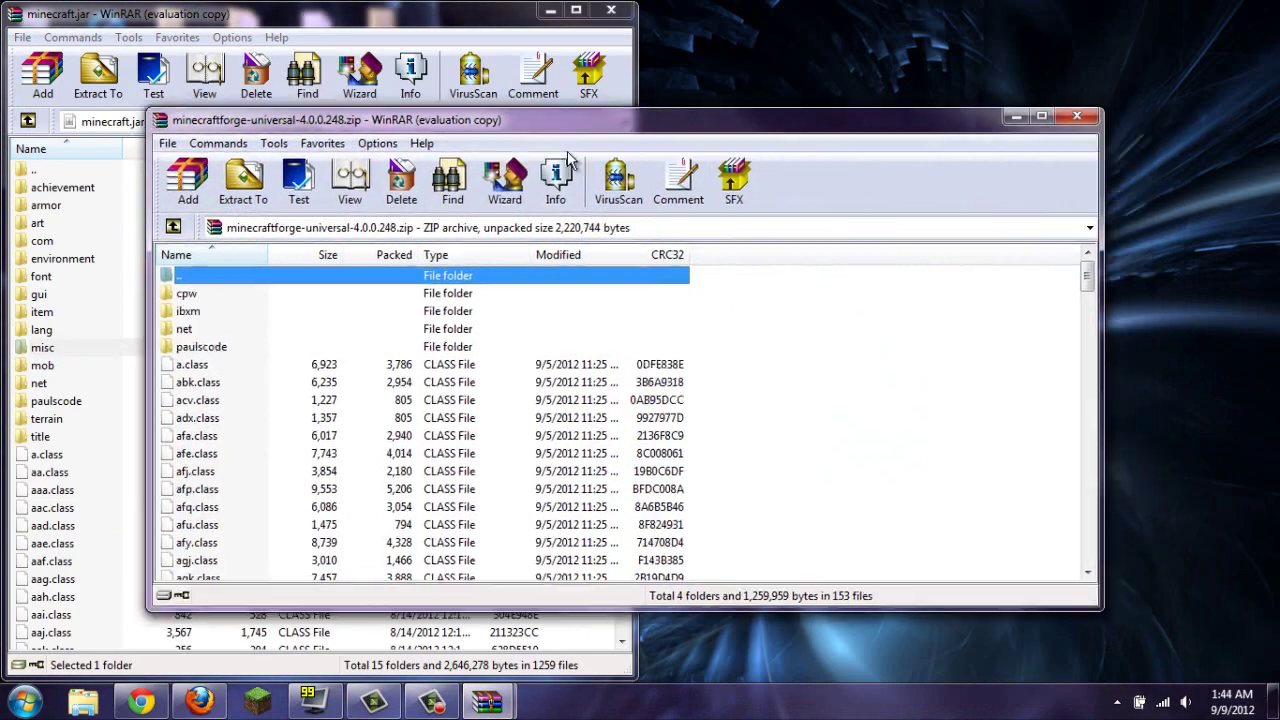
left_click_drag(560, 120, 509, 415)
double_click(737, 290)
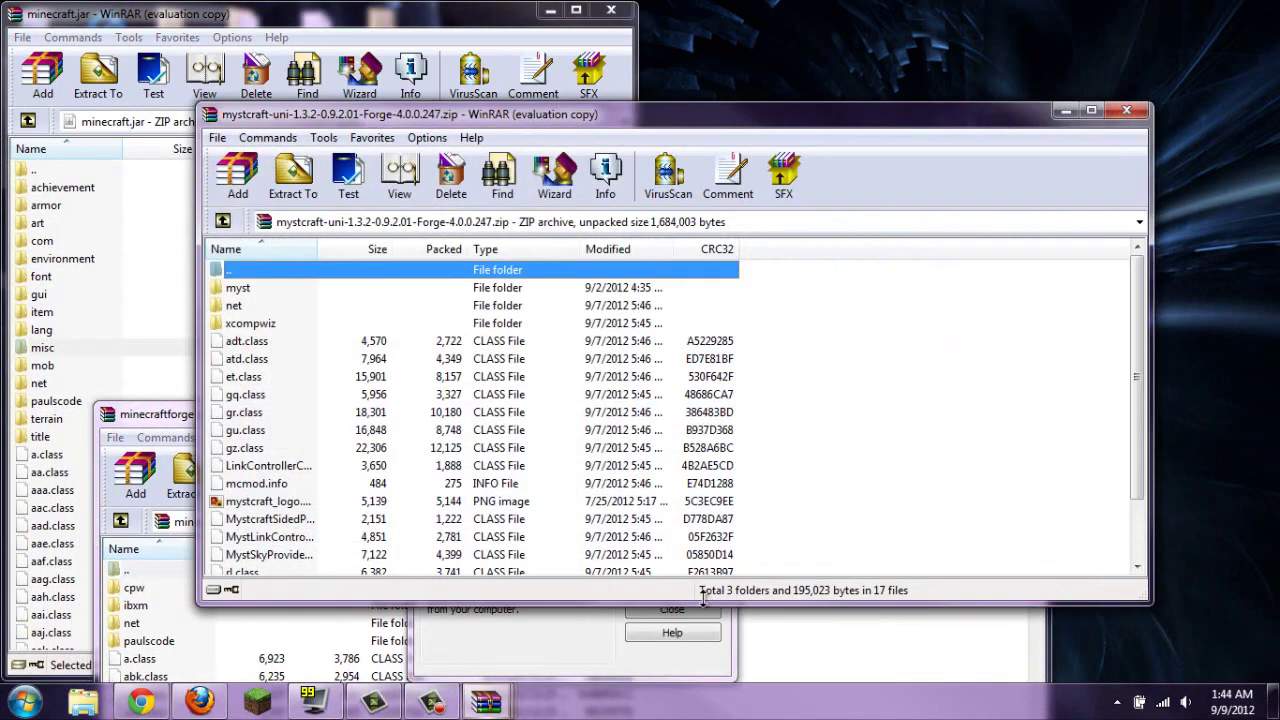
left_click(690, 609)
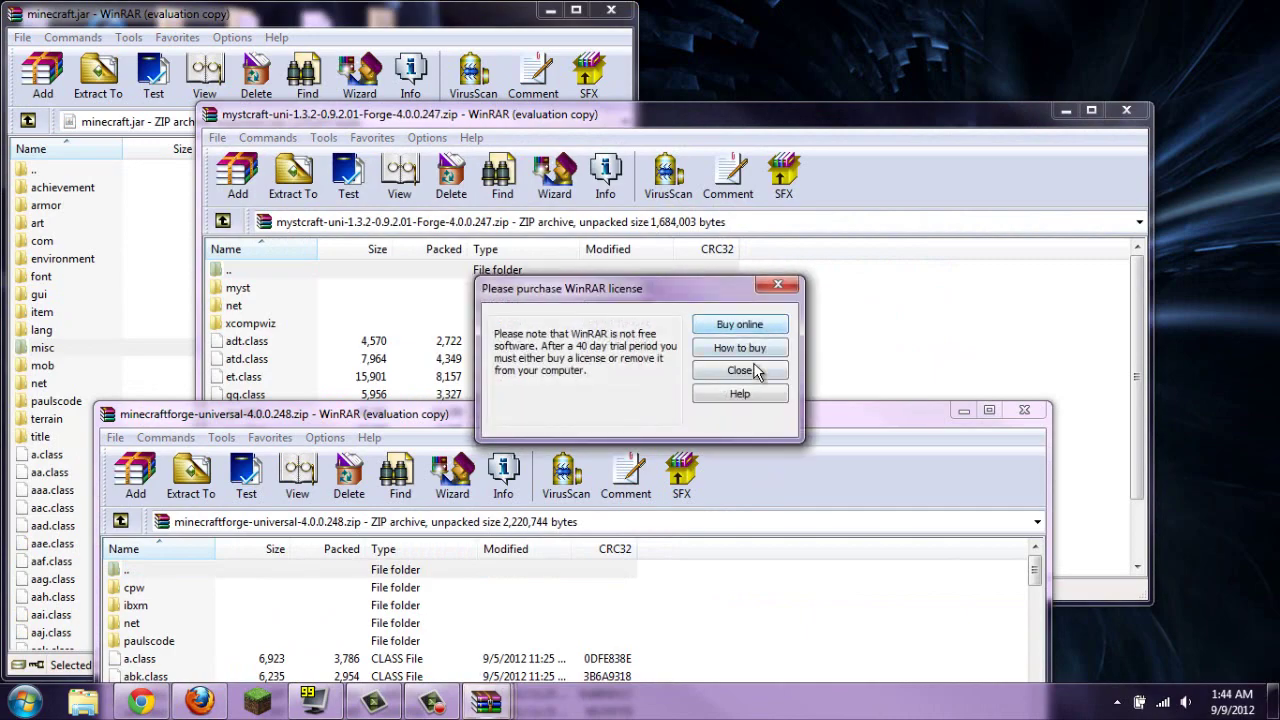
left_click(740, 371)
left_click_drag(711, 410, 1041, 202)
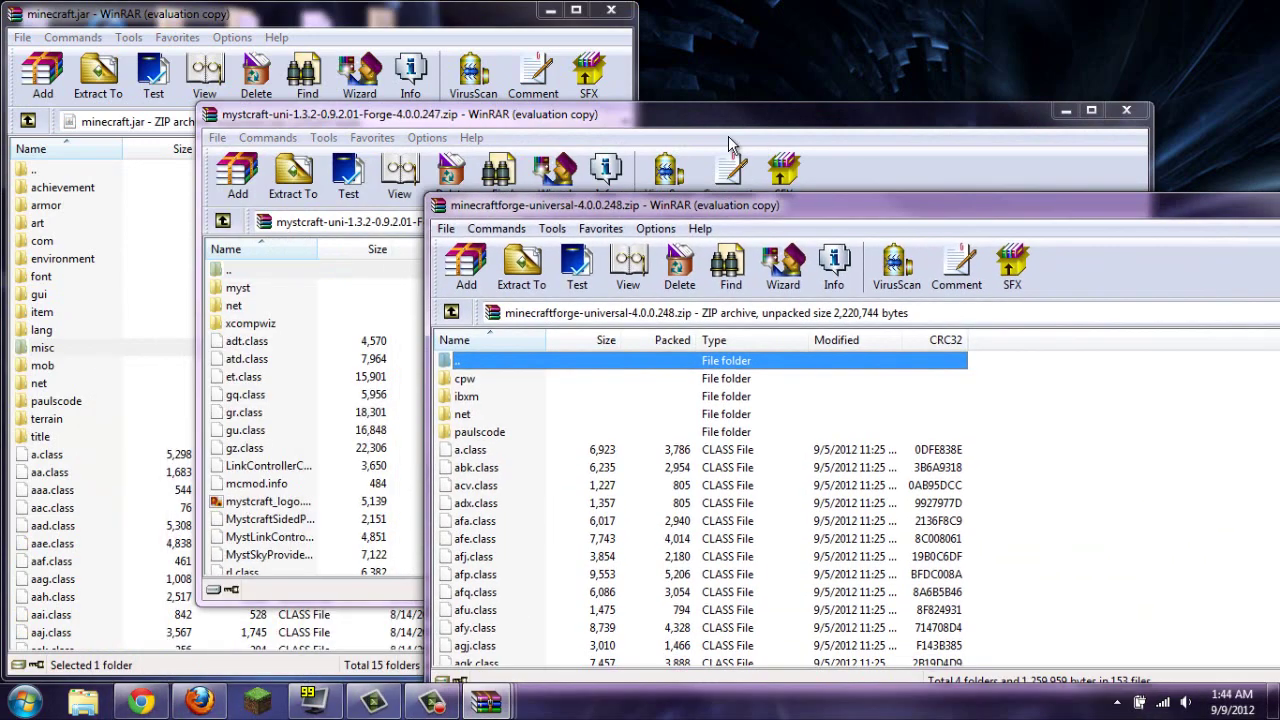
left_click_drag(680, 130, 1043, 71)
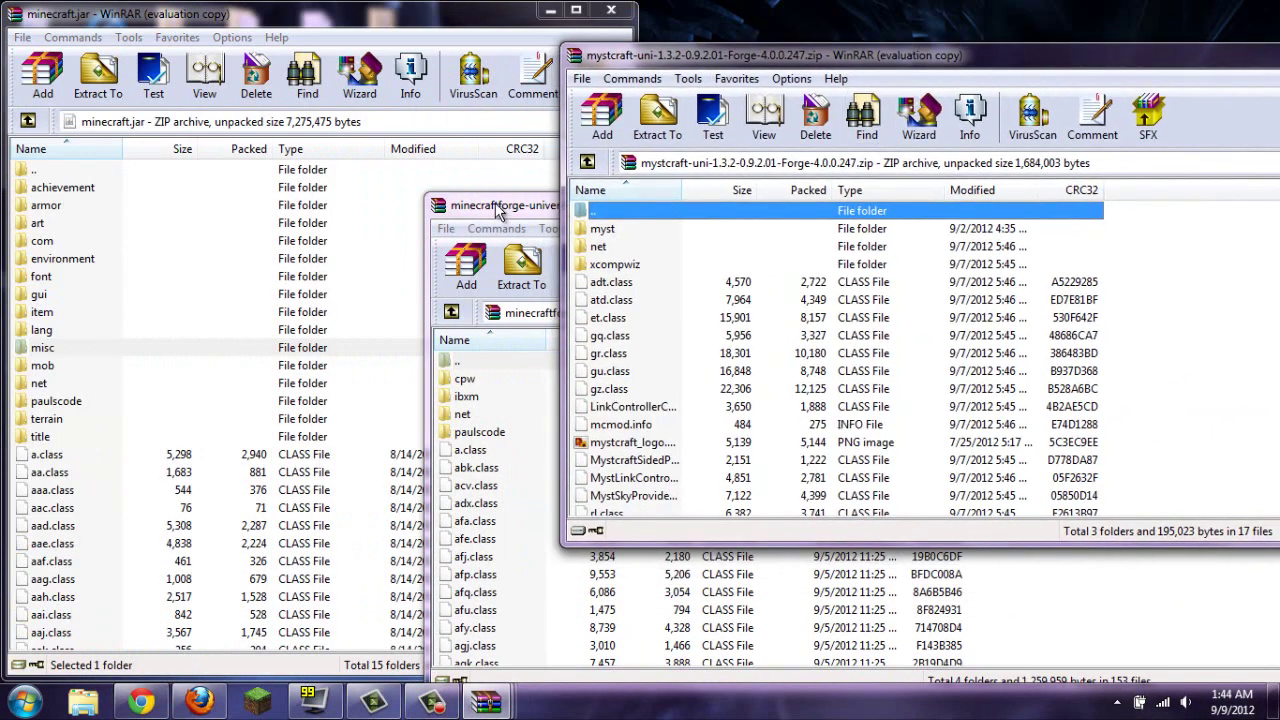
left_click_drag(498, 212, 614, 137)
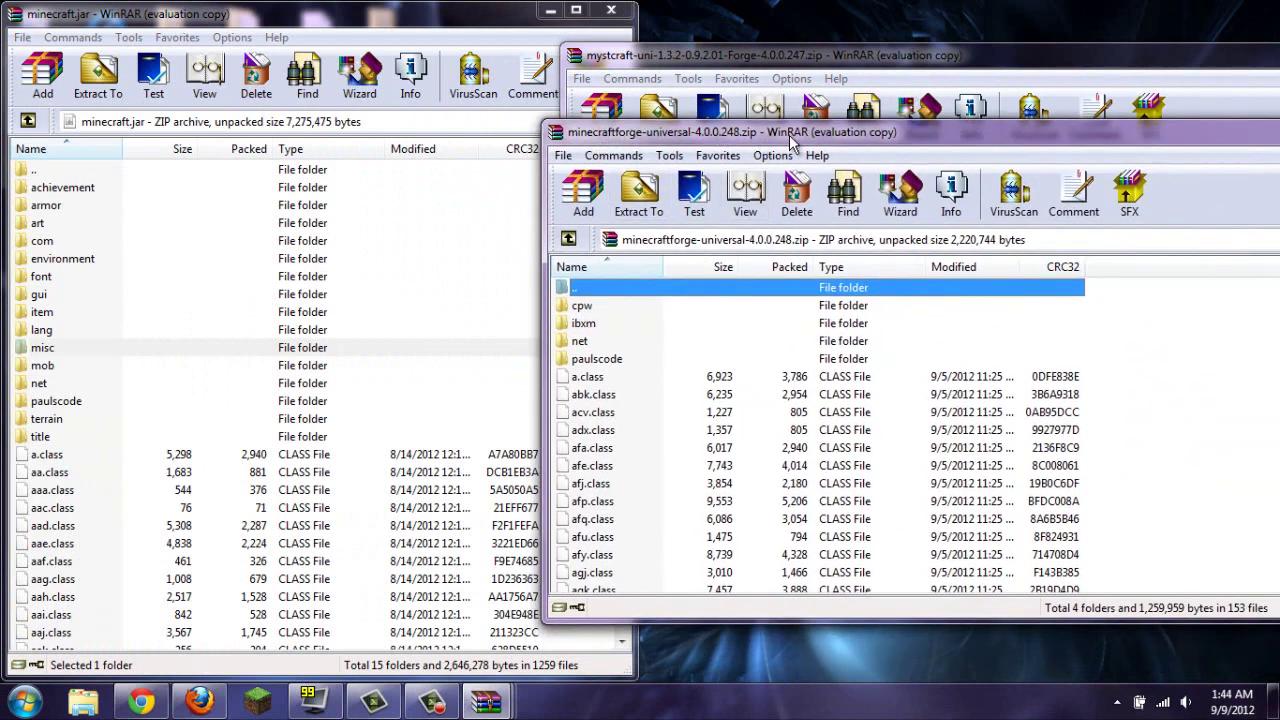
Step: Copy all files and folders from the Minecraft Forge archive into minecraft.jar with the Add and replace files update mode
left_click(579, 307)
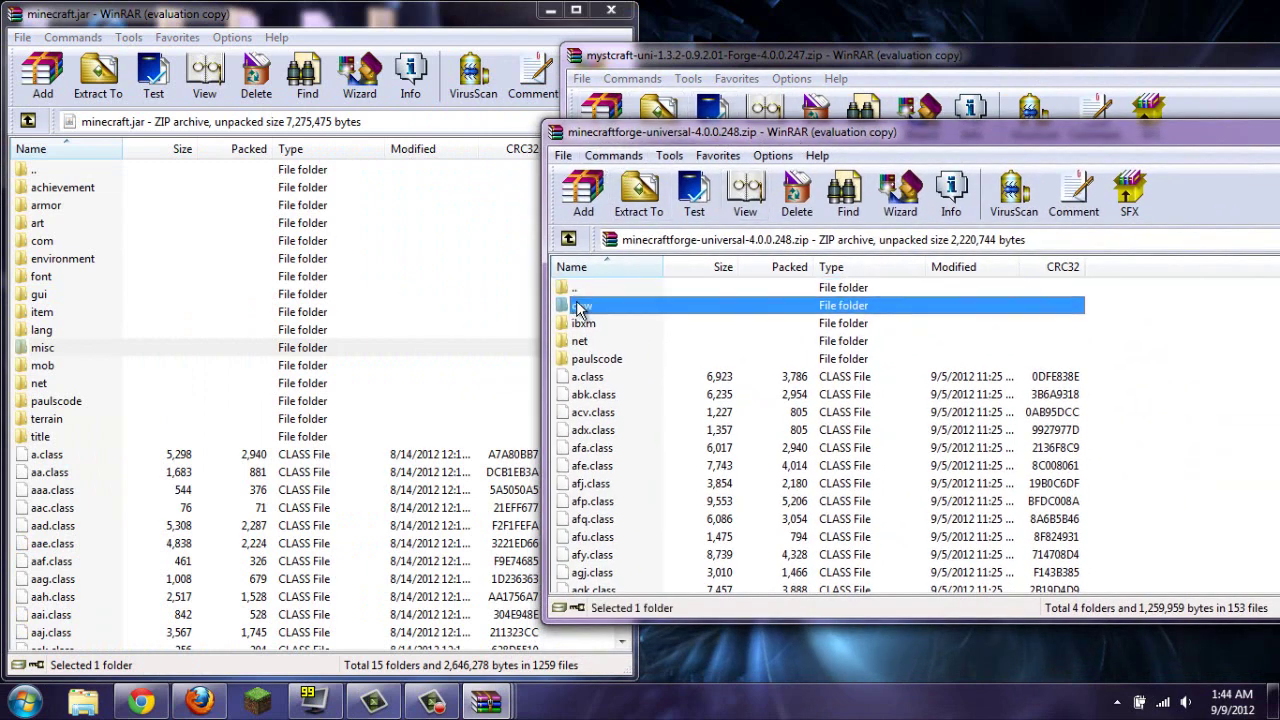
scroll(580, 320, "down", 20)
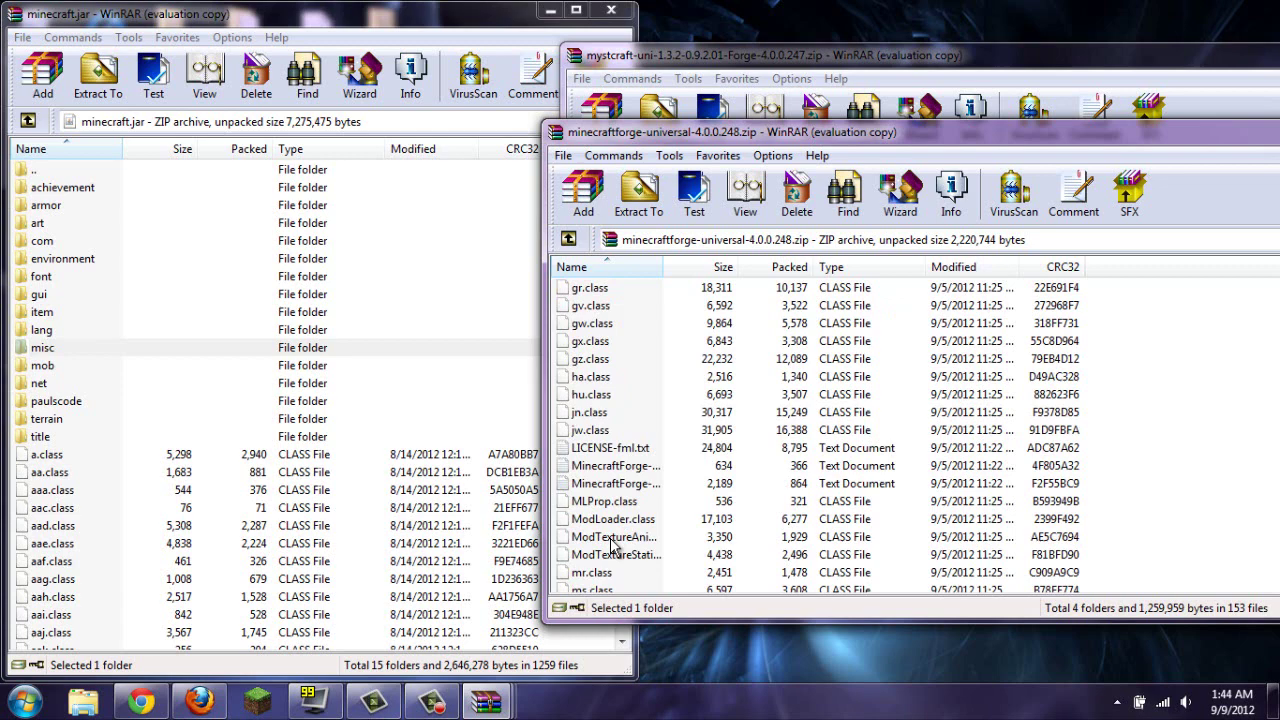
scroll(613, 540, "down", 15)
left_click(574, 574, "shift")
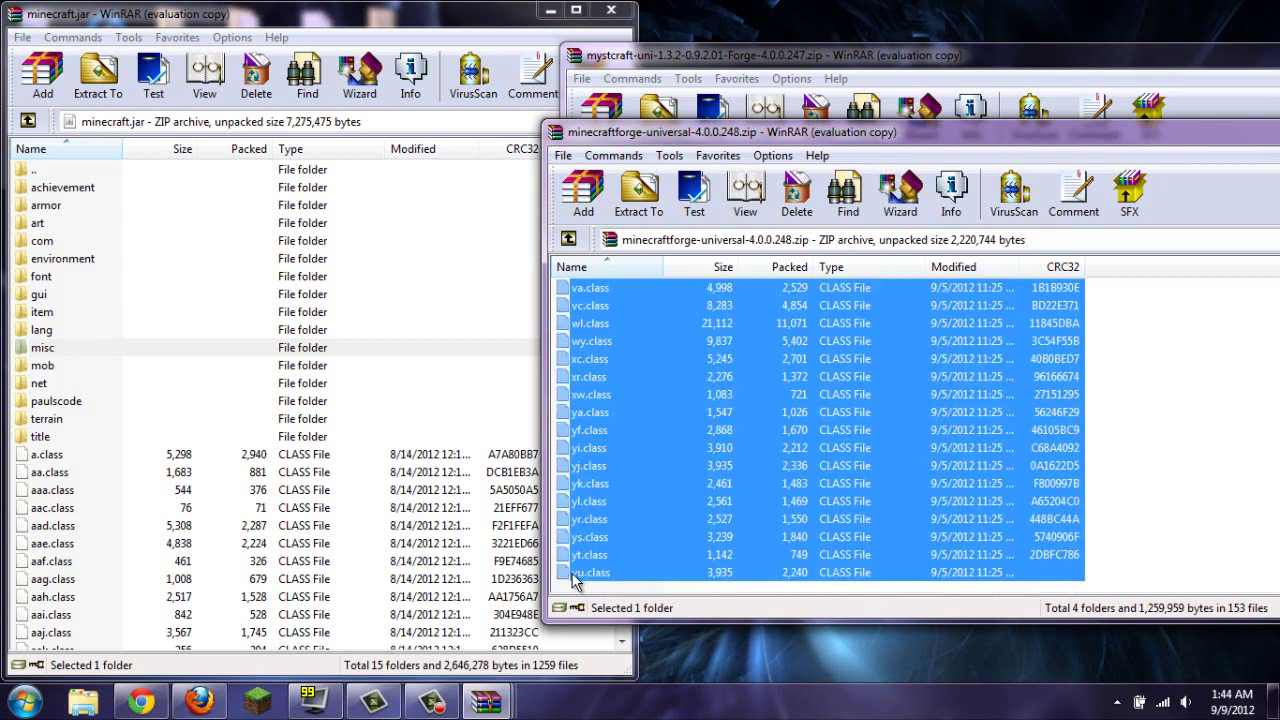
scroll(632, 408, "up", 15)
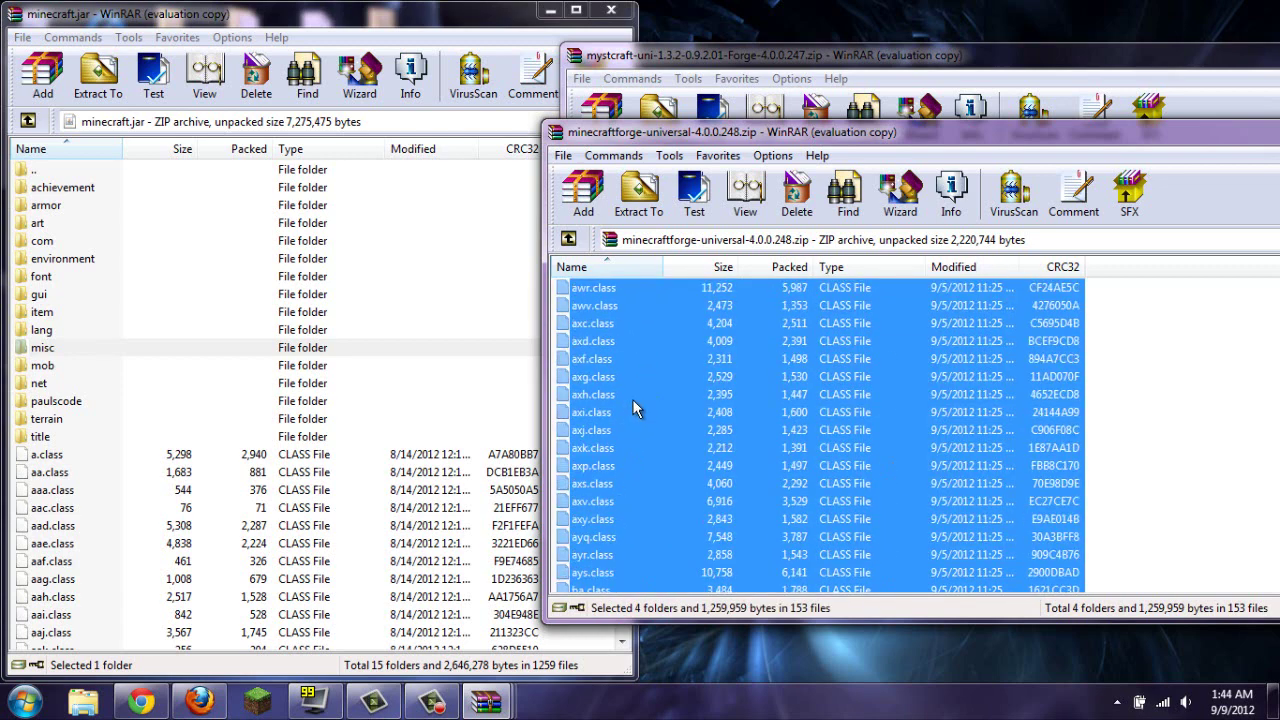
scroll(632, 399, "up", 20)
left_click_drag(566, 362, 385, 365)
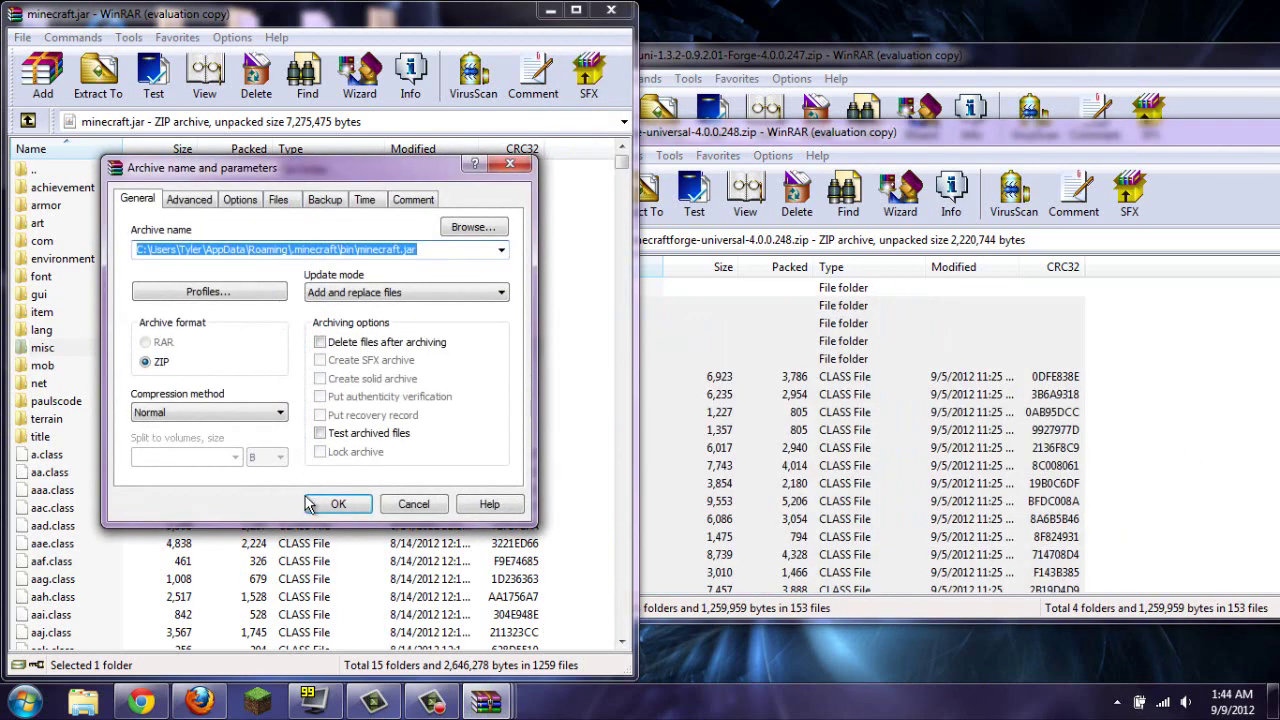
left_click(336, 504)
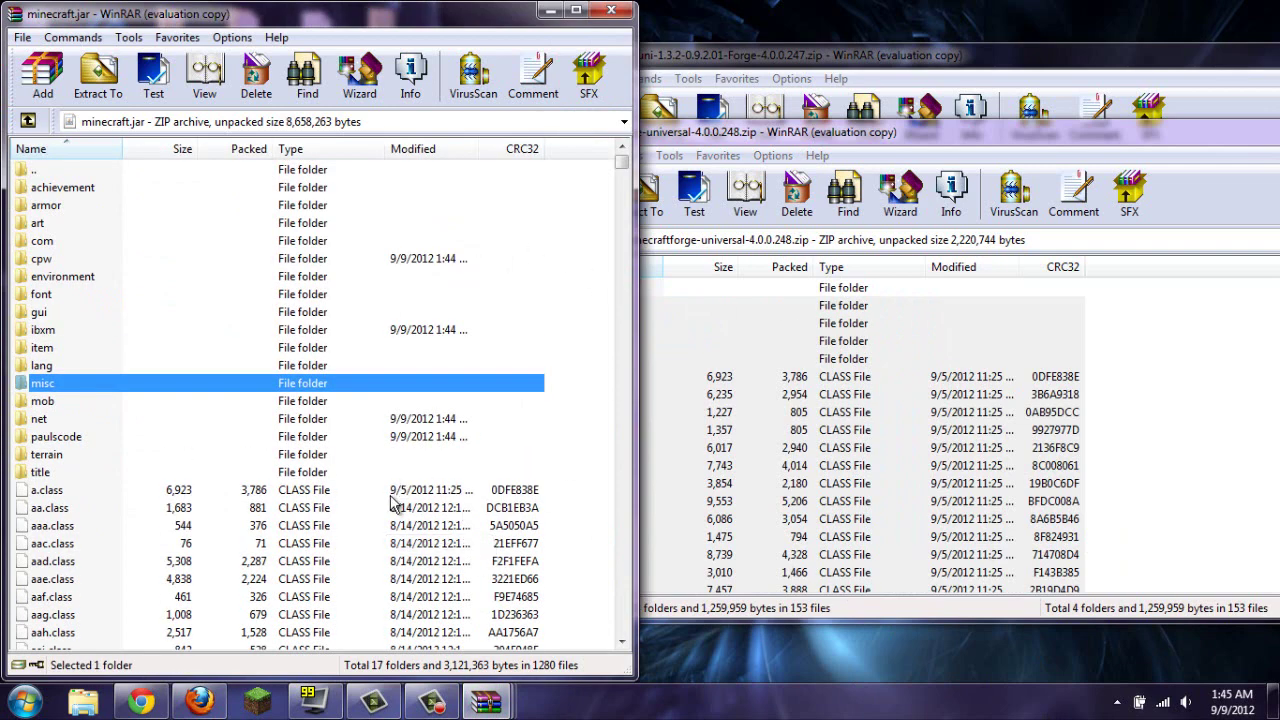
Step: Close the Minecraft Forge archive and bring the Mystcraft archive window to the front
left_click_drag(983, 131, 616, 126)
left_click(1118, 128)
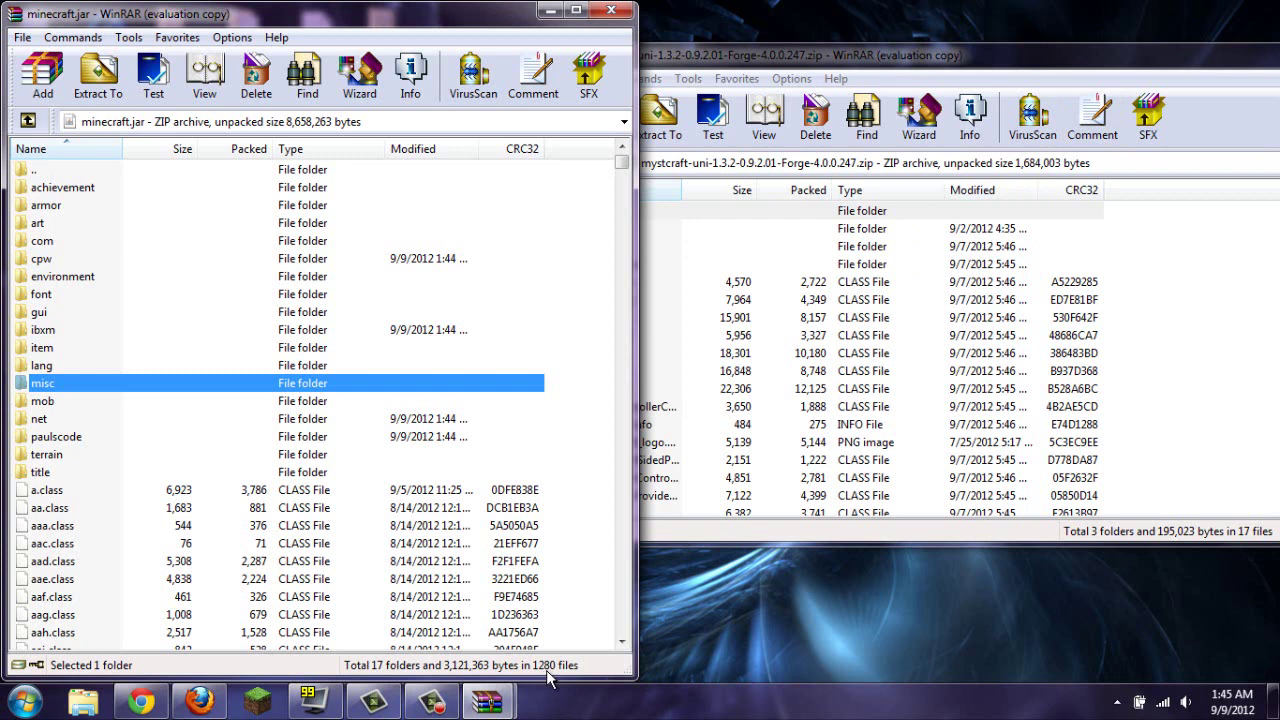
left_click(857, 62)
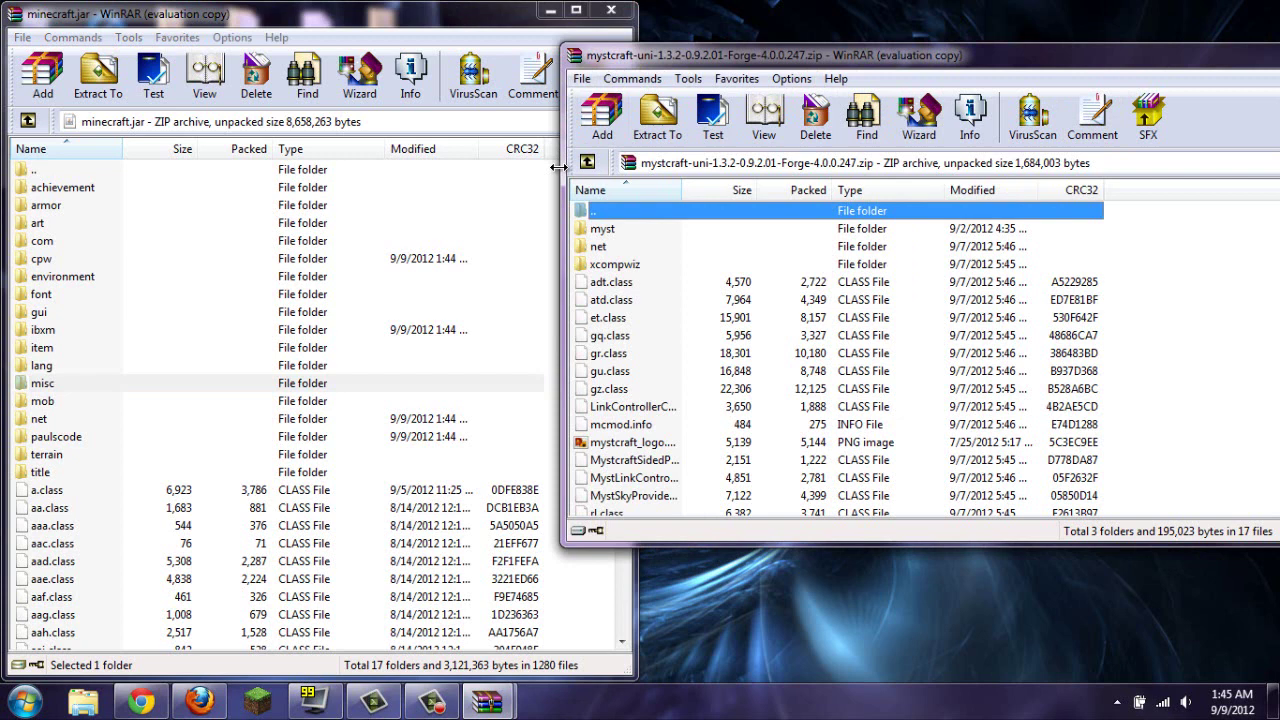
Step: Copy all files and folders from the Mystcraft archive into minecraft.jar, adding and replacing files
left_click(590, 230)
double_click(590, 229)
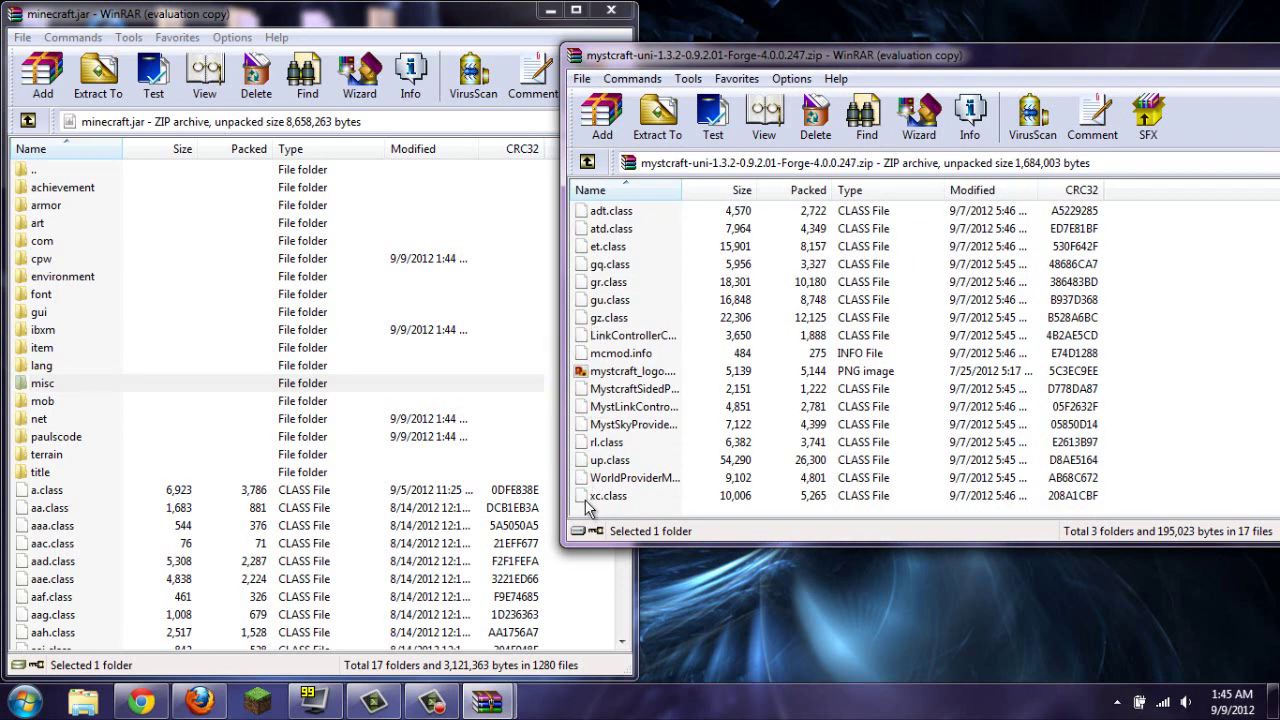
key("ctrl+a")
left_click_drag(593, 440, 470, 290)
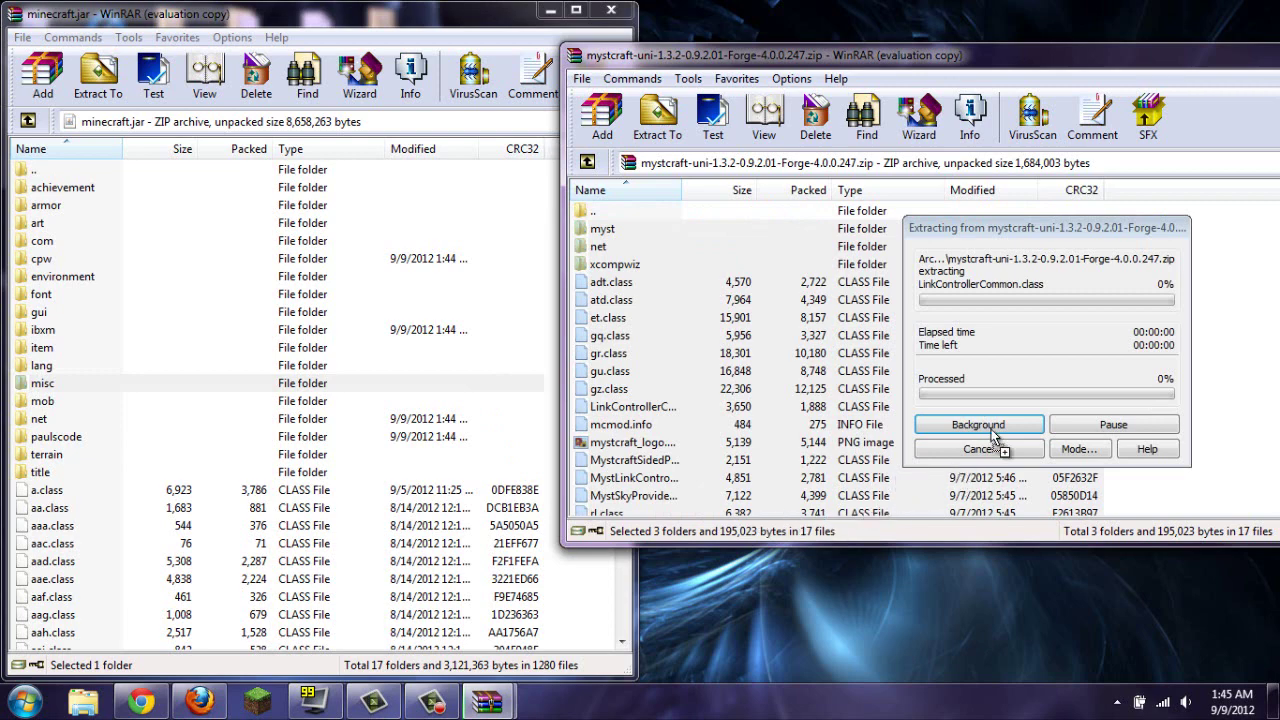
left_click(338, 500)
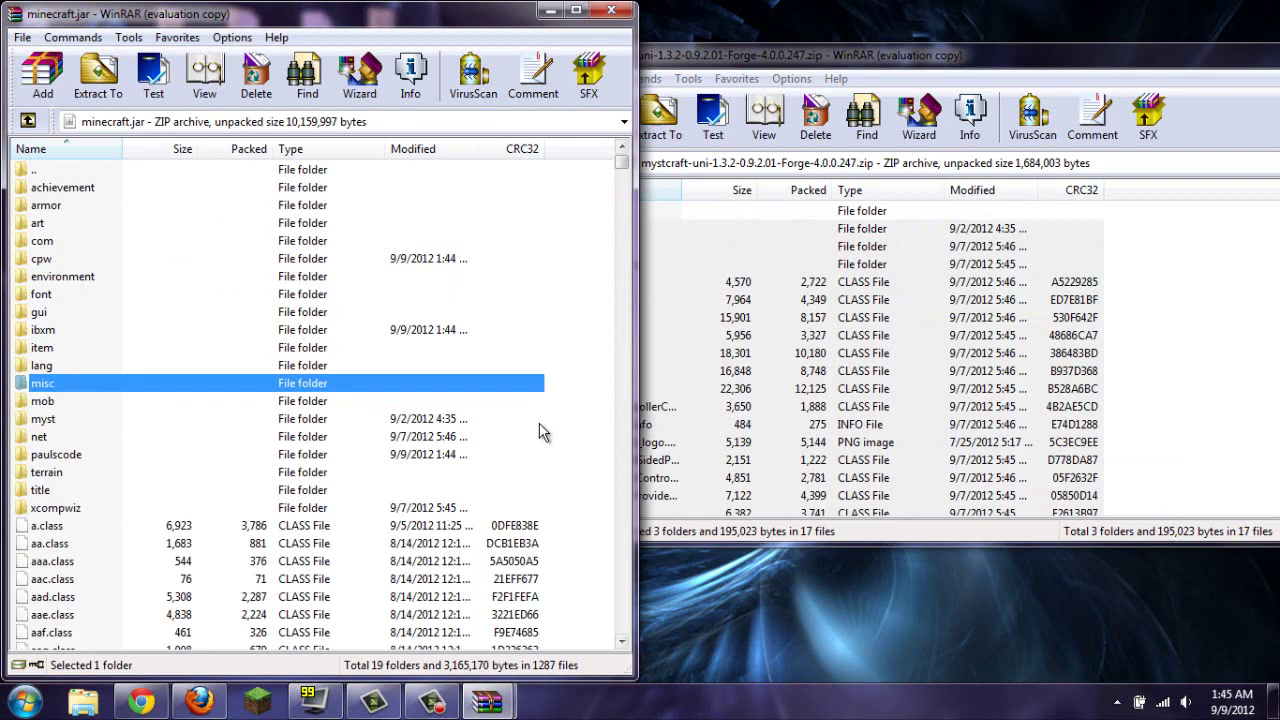
Step: Close the minecraft.jar and Mystcraft archive windows and quit Fraps
left_click(611, 11)
left_click_drag(769, 52, 484, 65)
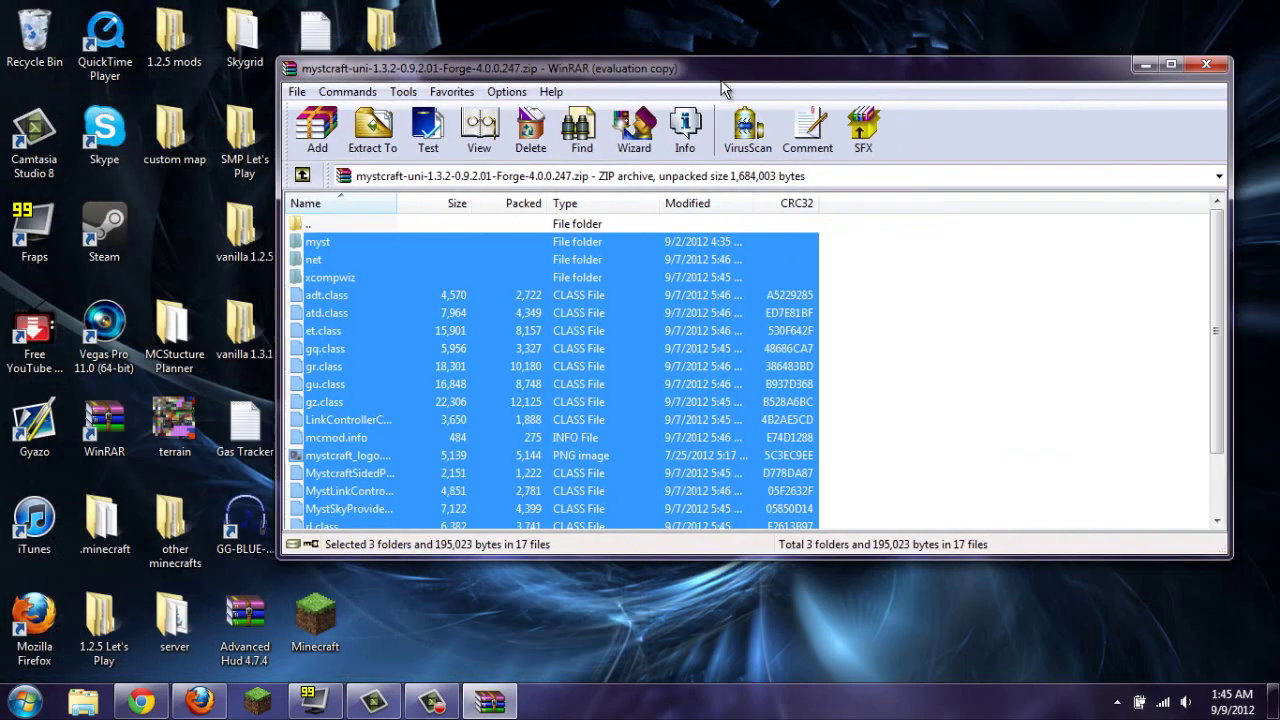
left_click(1206, 65)
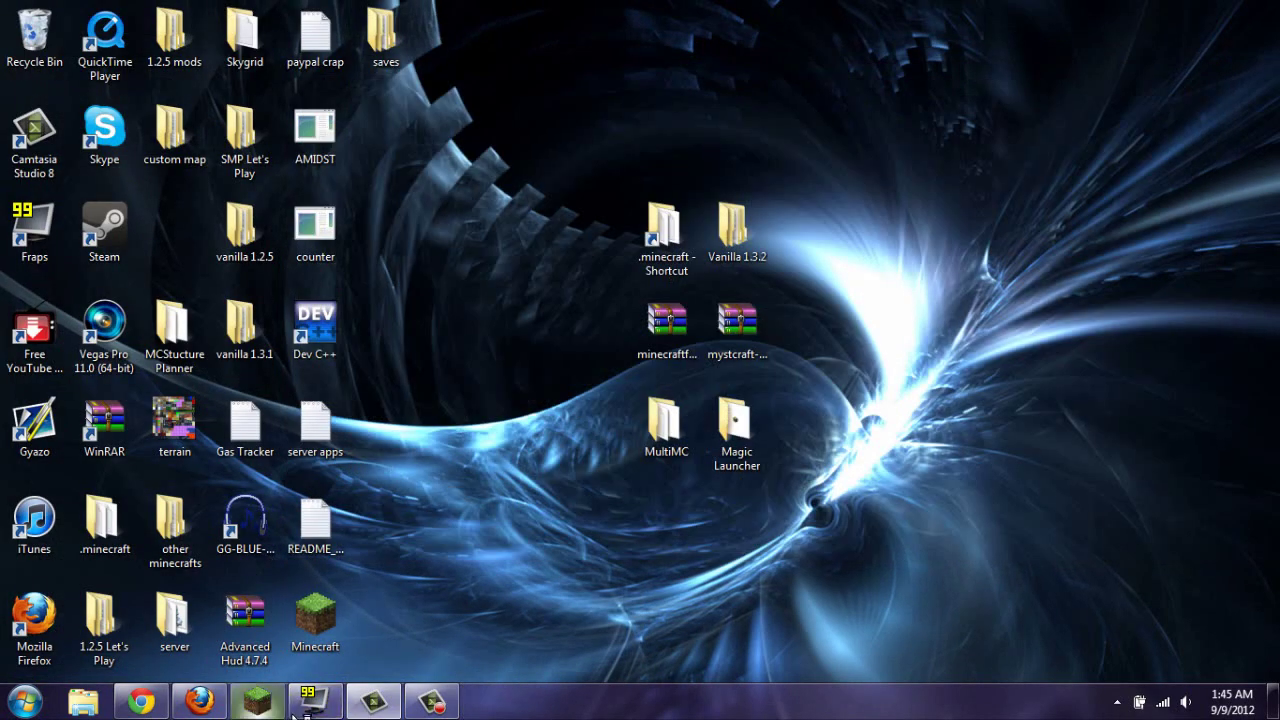
right_click(312, 705)
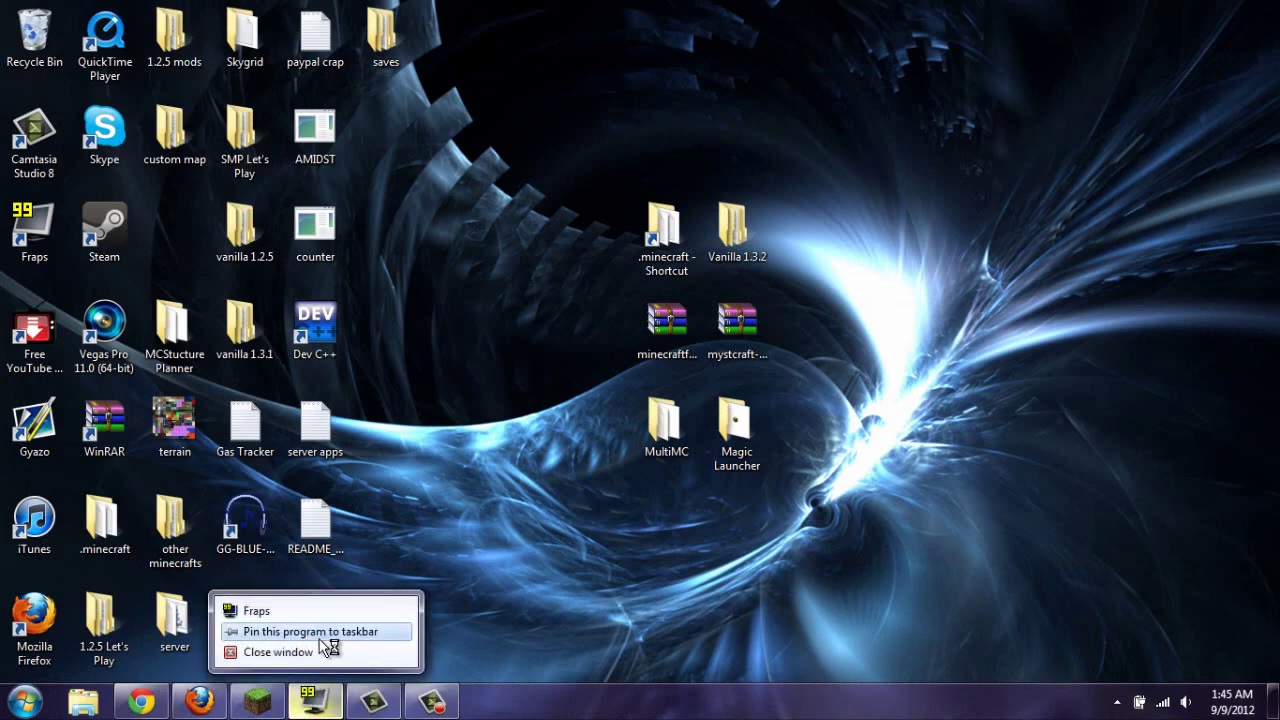
left_click(328, 651)
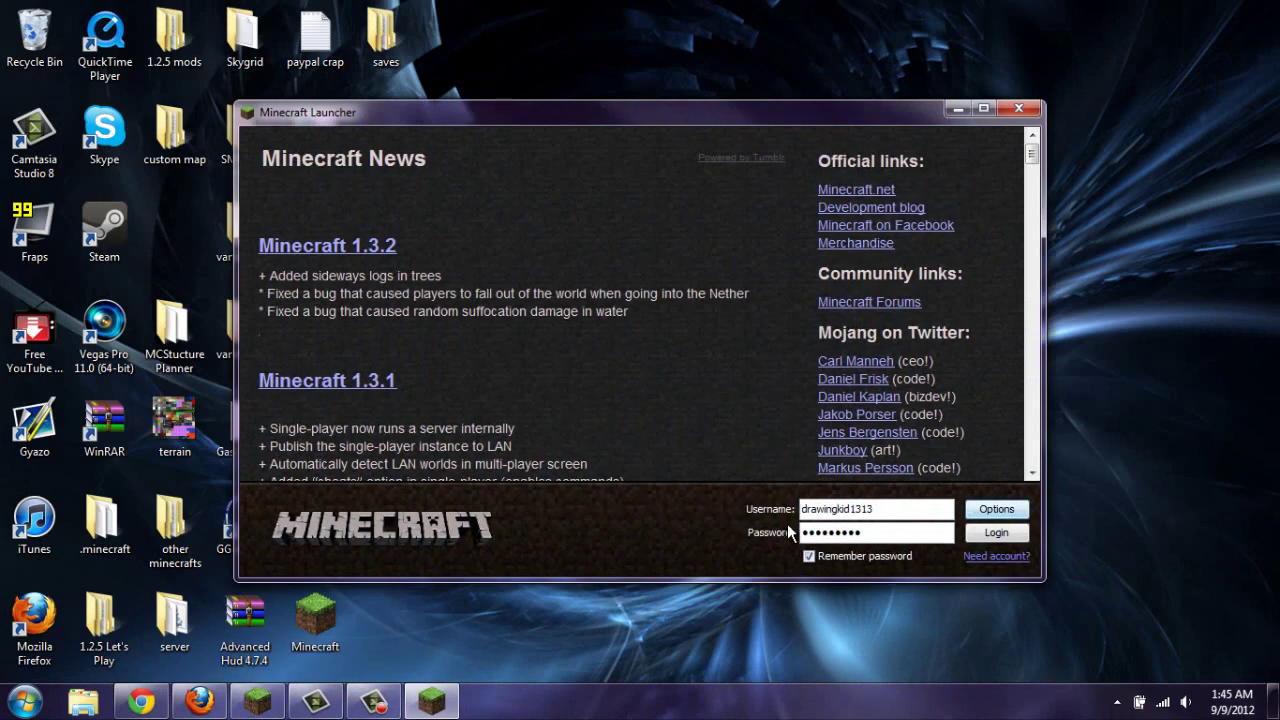
Step: Log in to Minecraft with the saved account and review the Minecraft Forge and Mystcraft entries in the mod list
left_click(1010, 531)
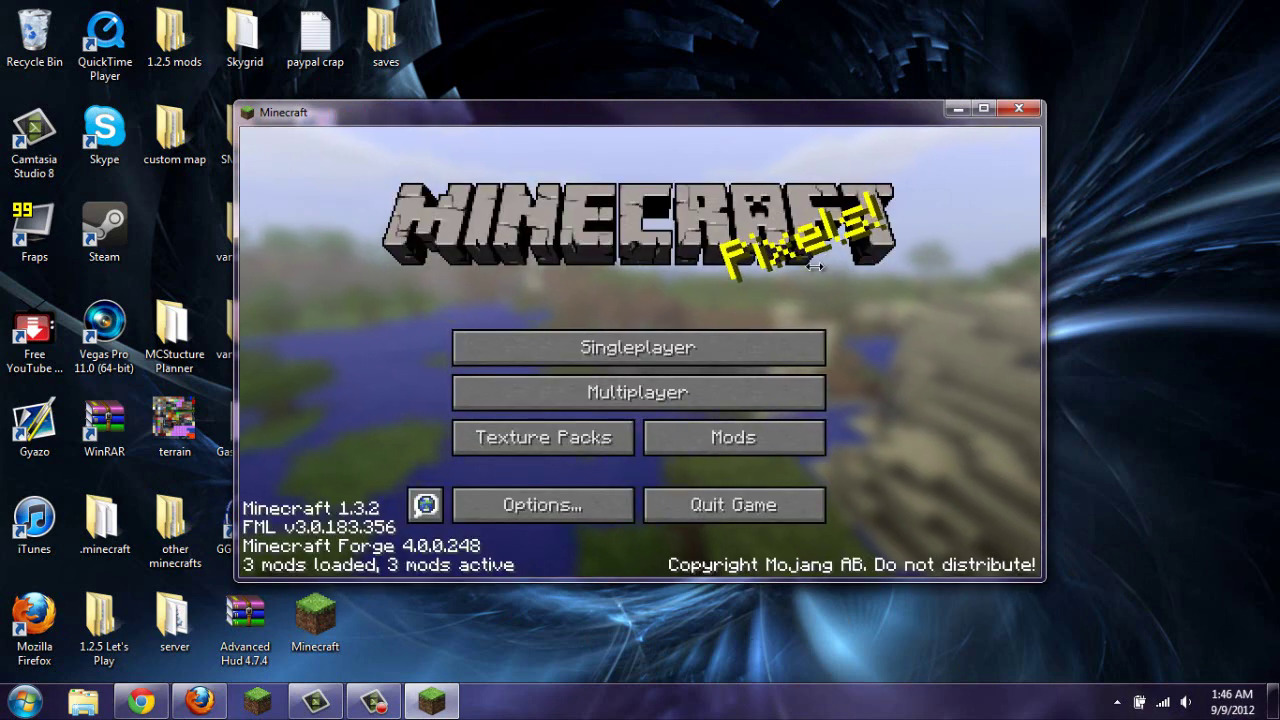
left_click(803, 443)
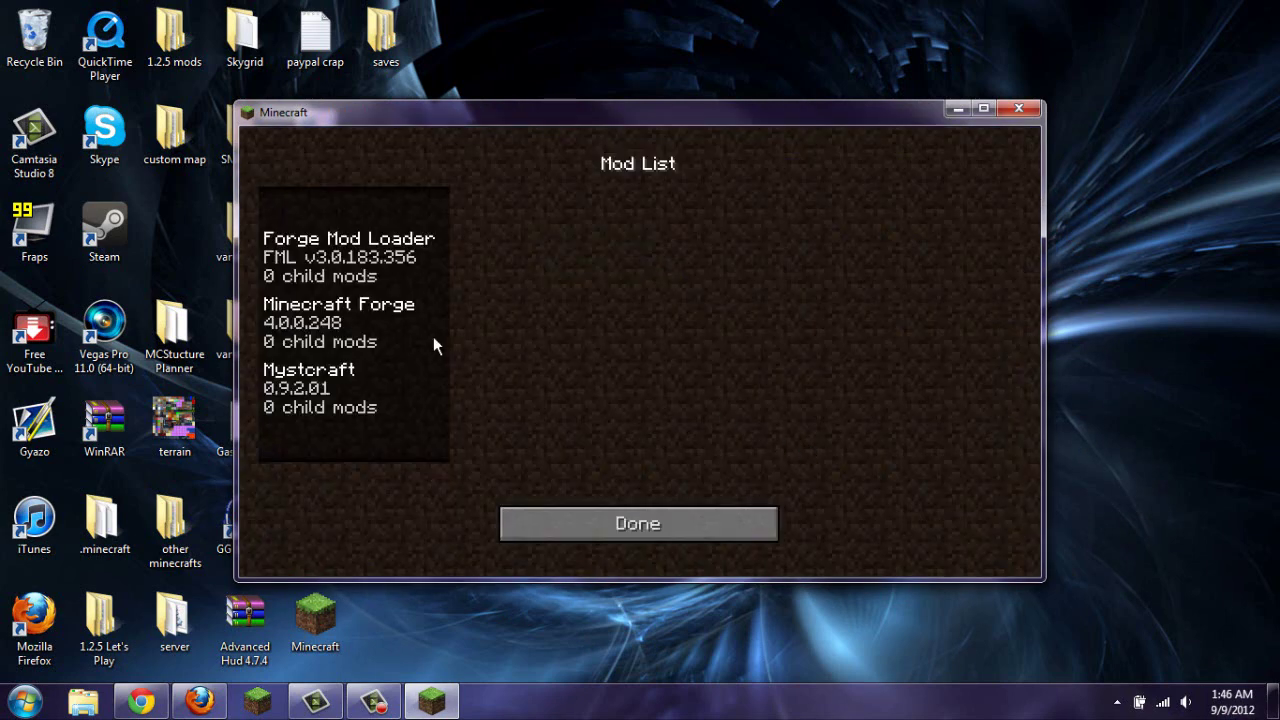
left_click(349, 256)
left_click(380, 328)
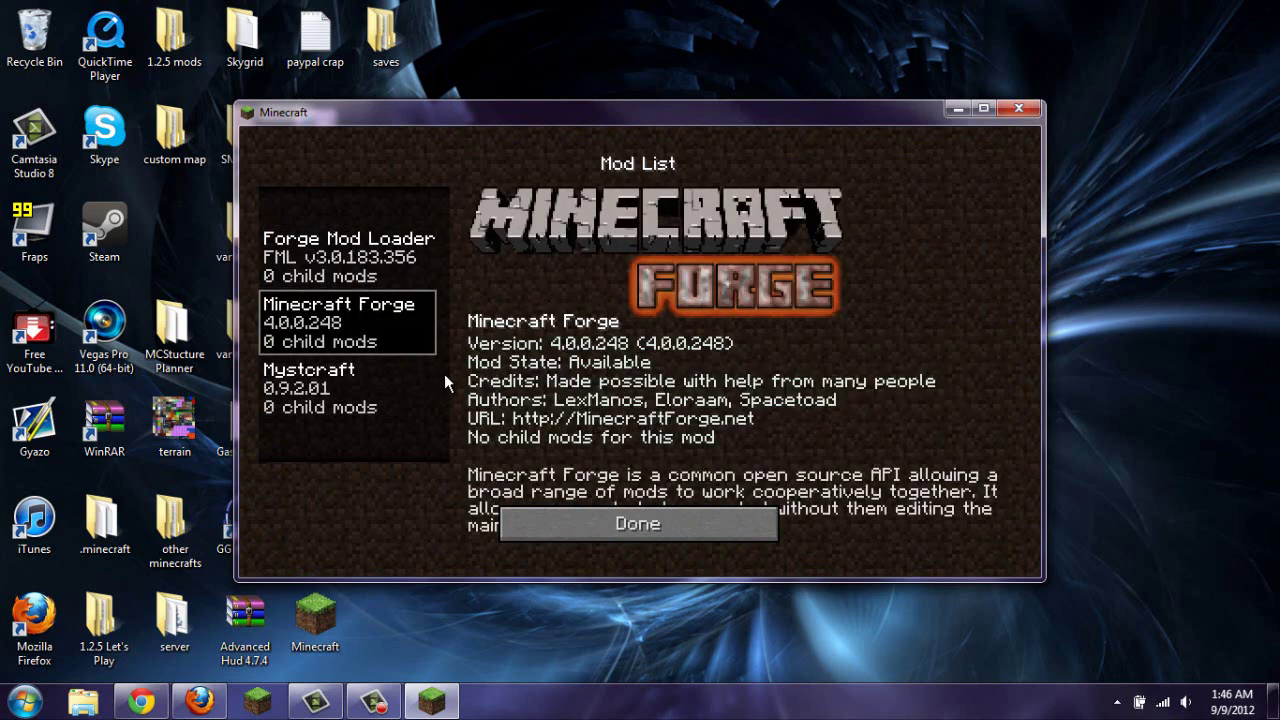
left_click(349, 416)
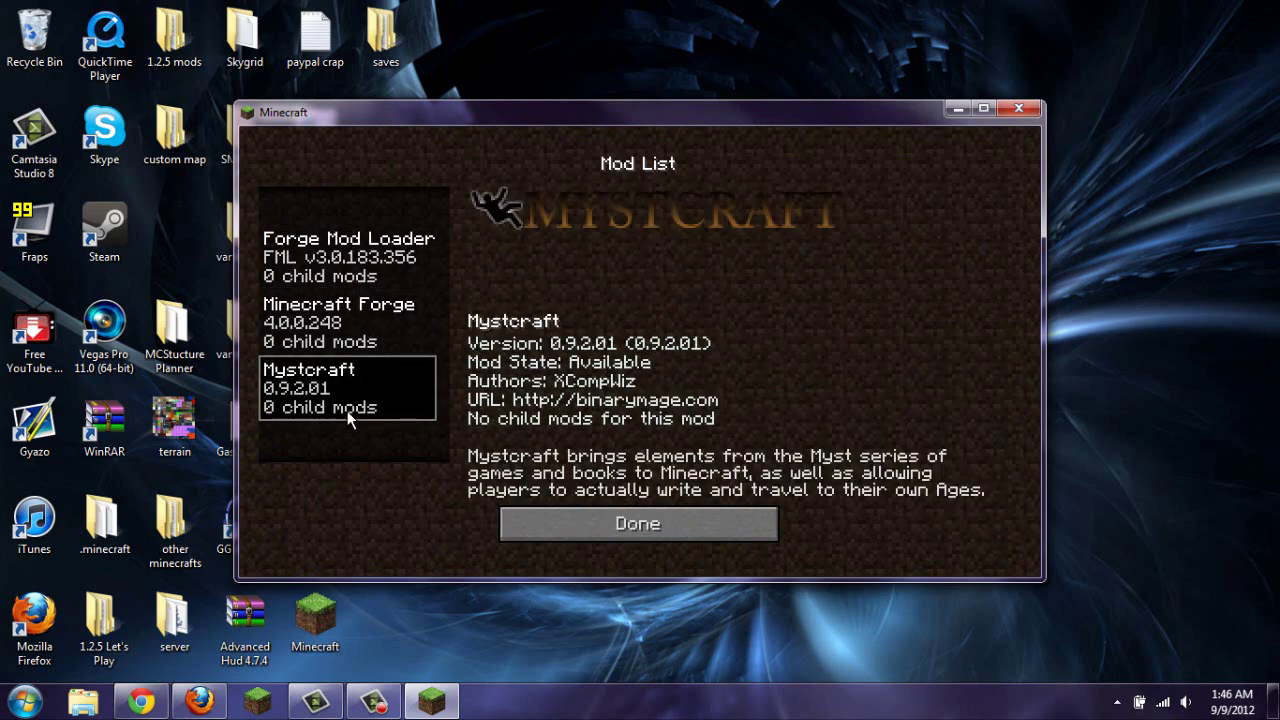
left_click(603, 530)
Step: Create a new singleplayer world named New World in Creative game mode
left_click(640, 354)
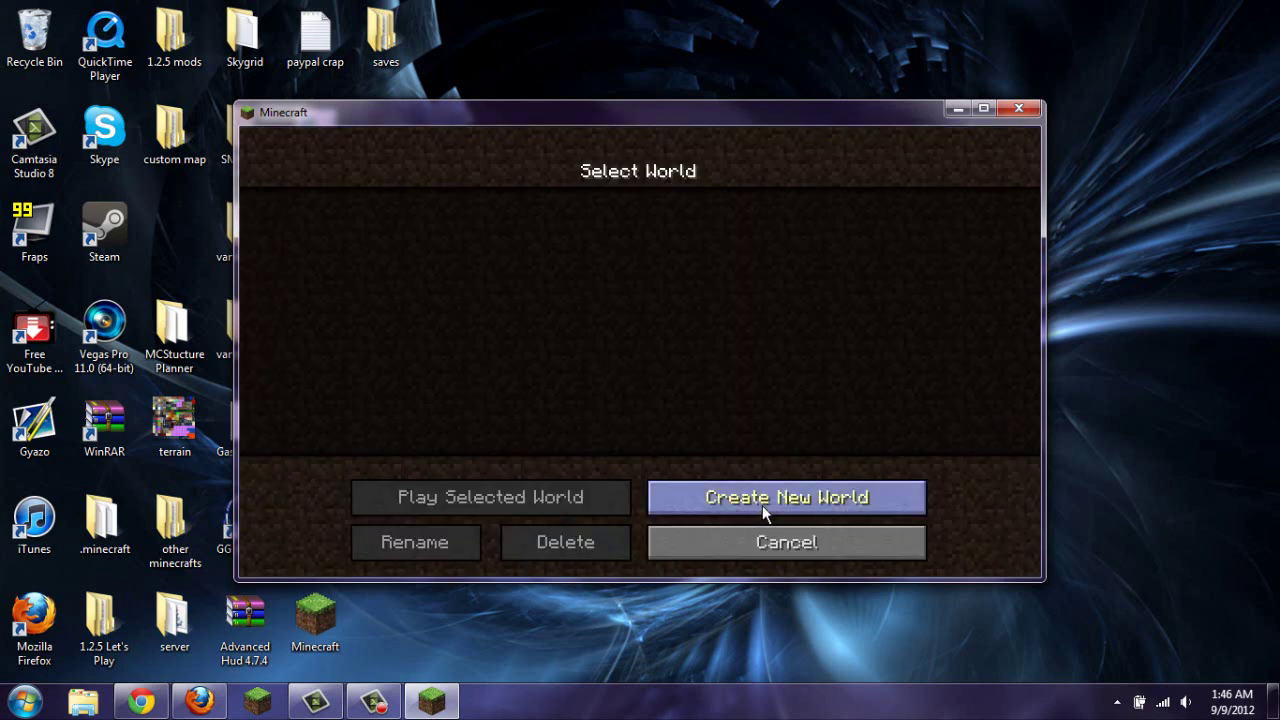
left_click(767, 499)
left_click(662, 334)
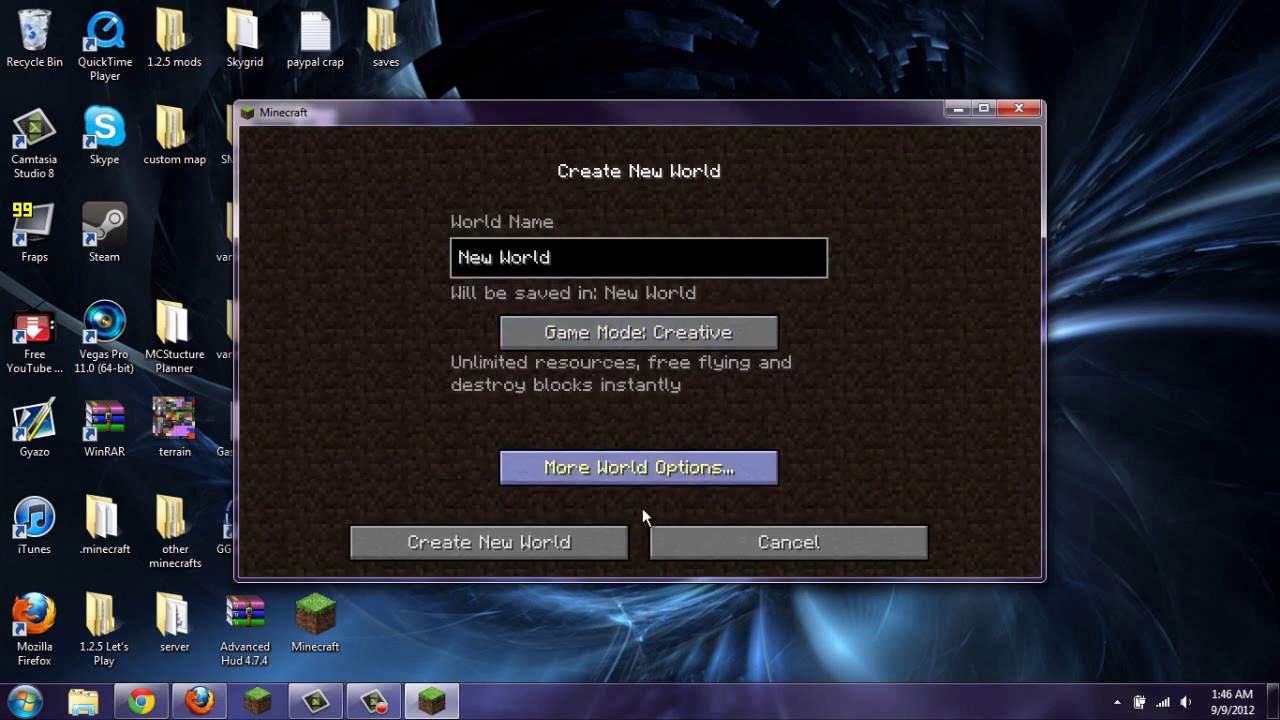
left_click(590, 560)
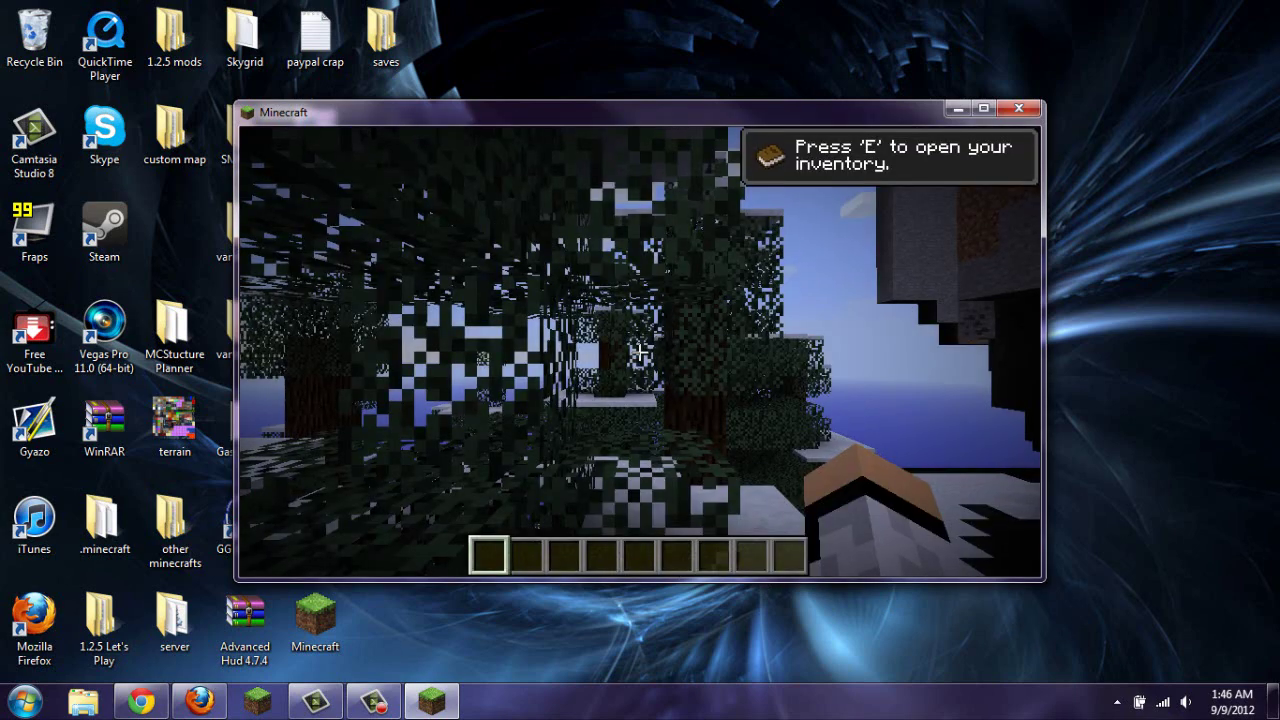
Step: Find Mystcraft's desk and Linking Book in the full creative item list and place them in the third and second hotbar slots
key("e")
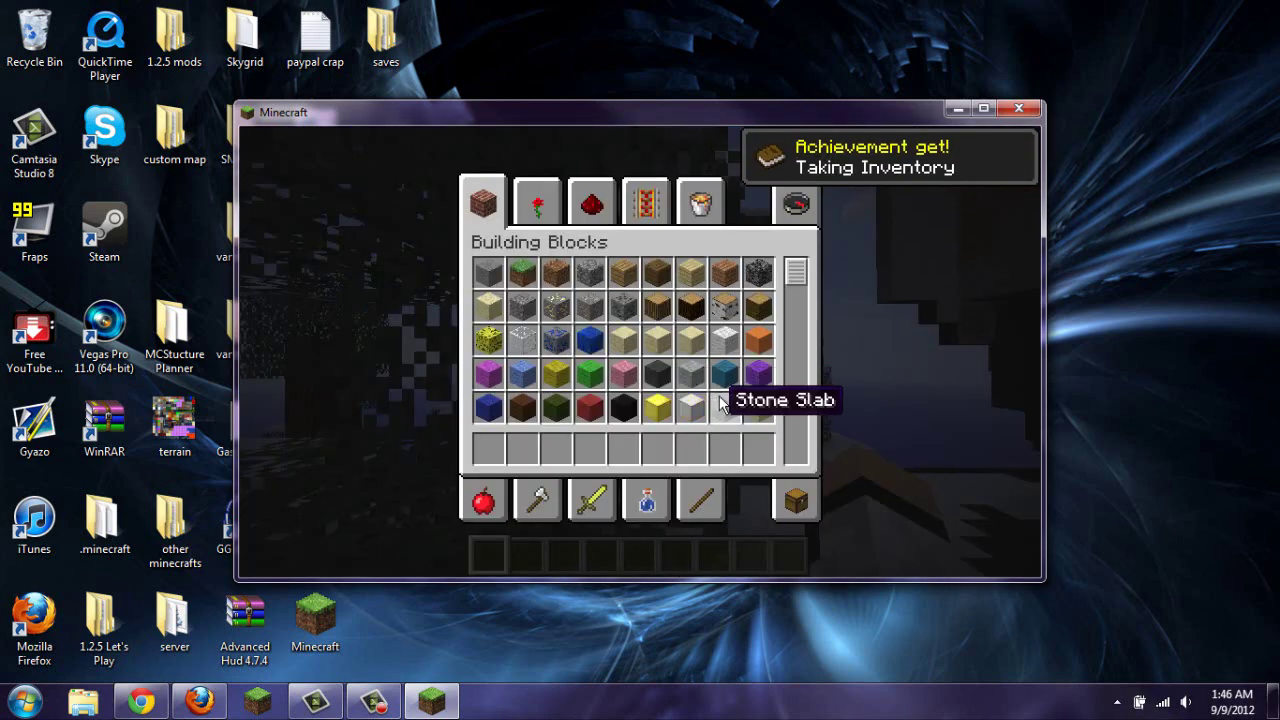
left_click(796, 204)
scroll(745, 330, "down", 6)
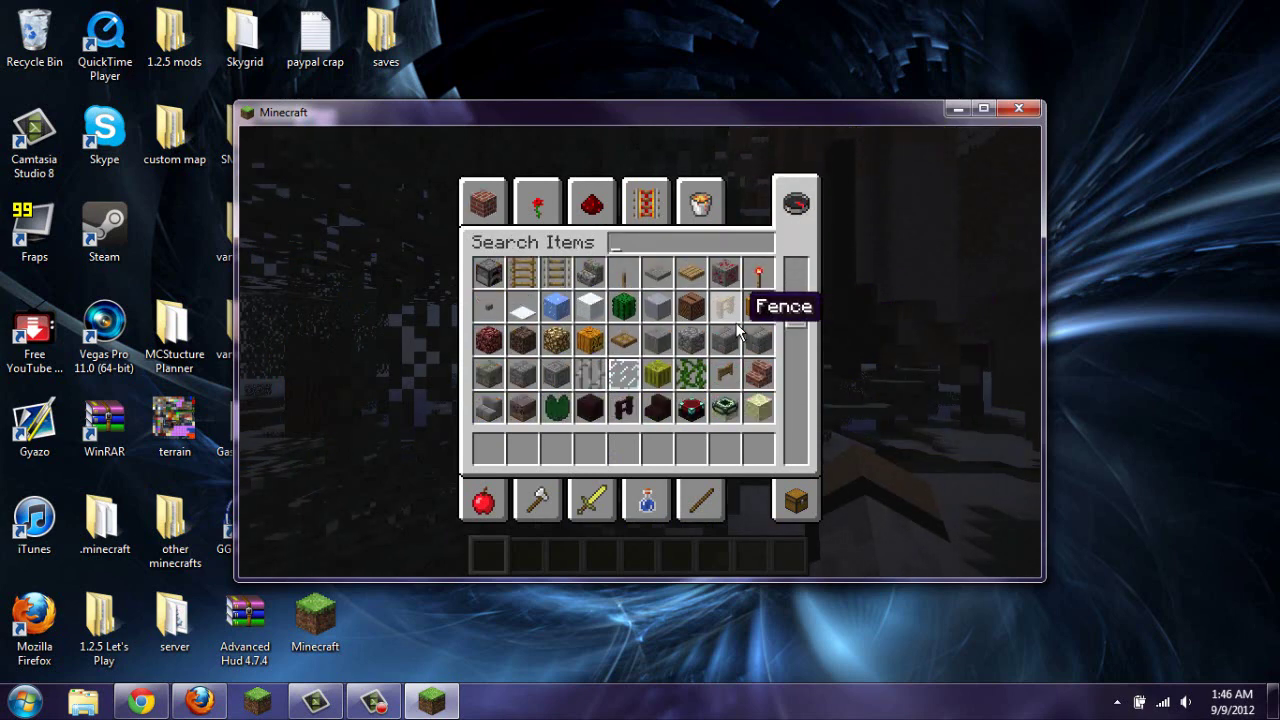
scroll(735, 338, "down", 8)
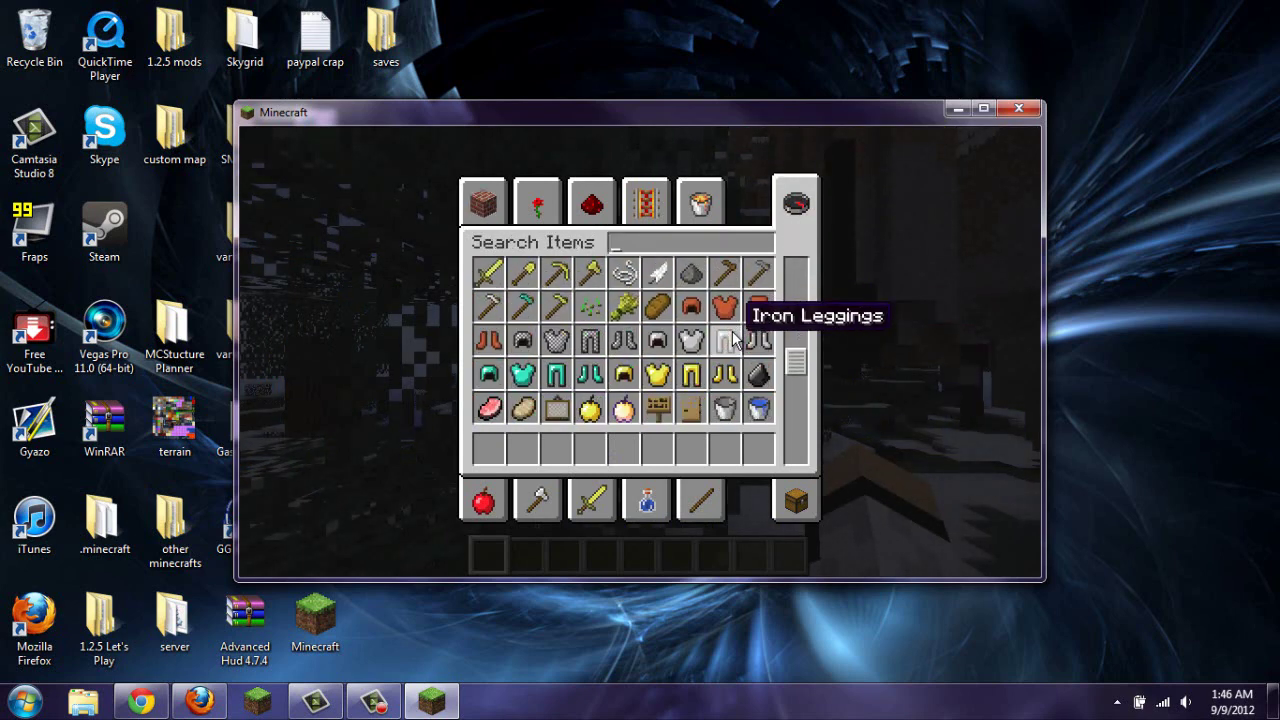
scroll(735, 338, "down", 8)
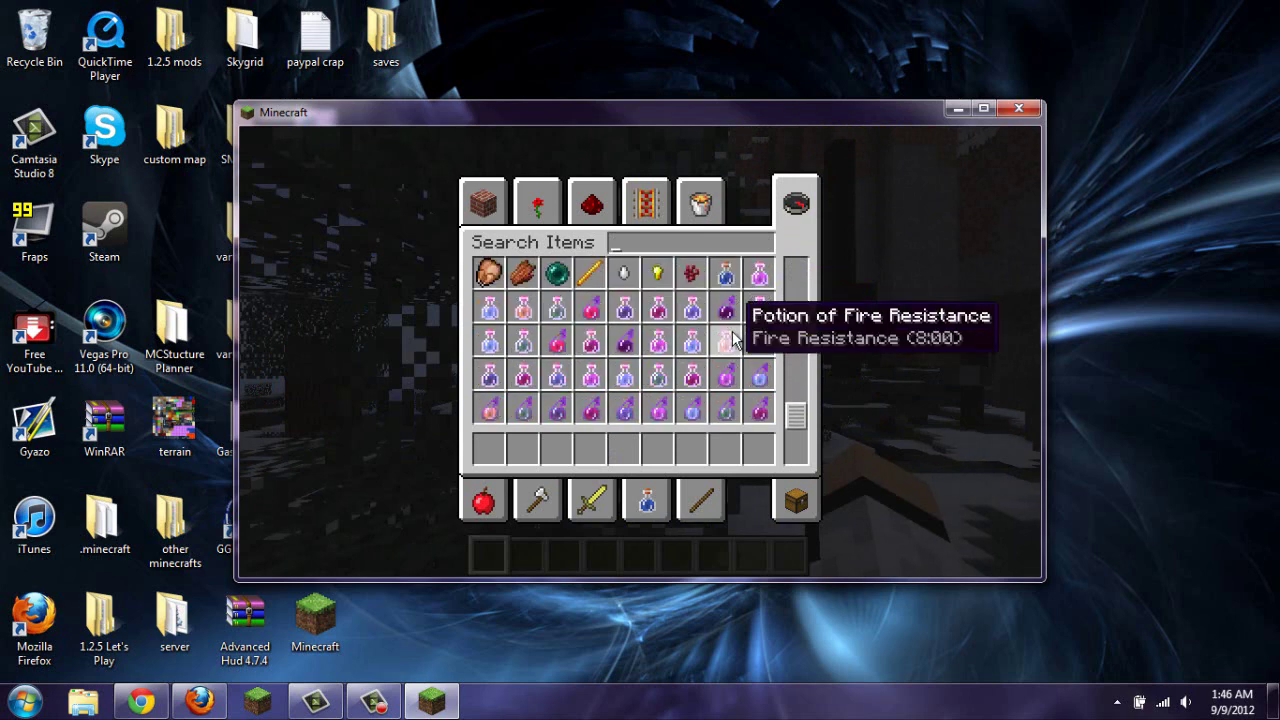
scroll(735, 338, "down", 2)
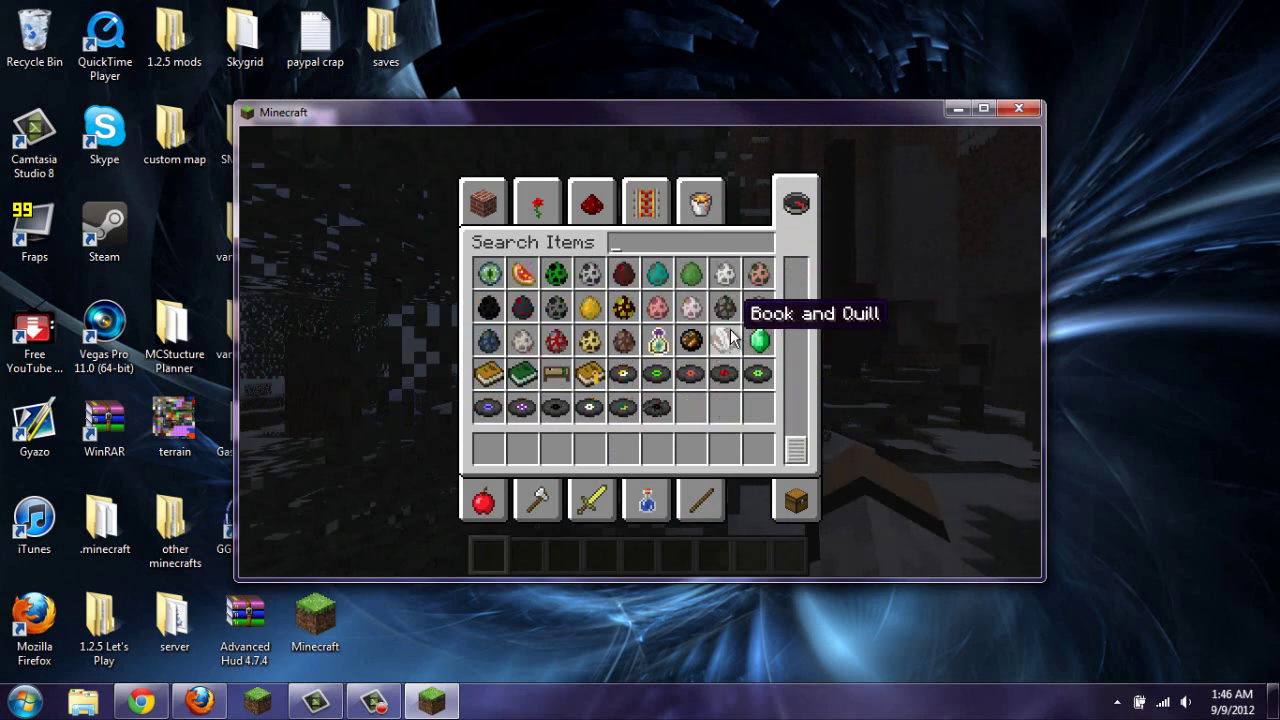
left_click(555, 376)
left_click(555, 448)
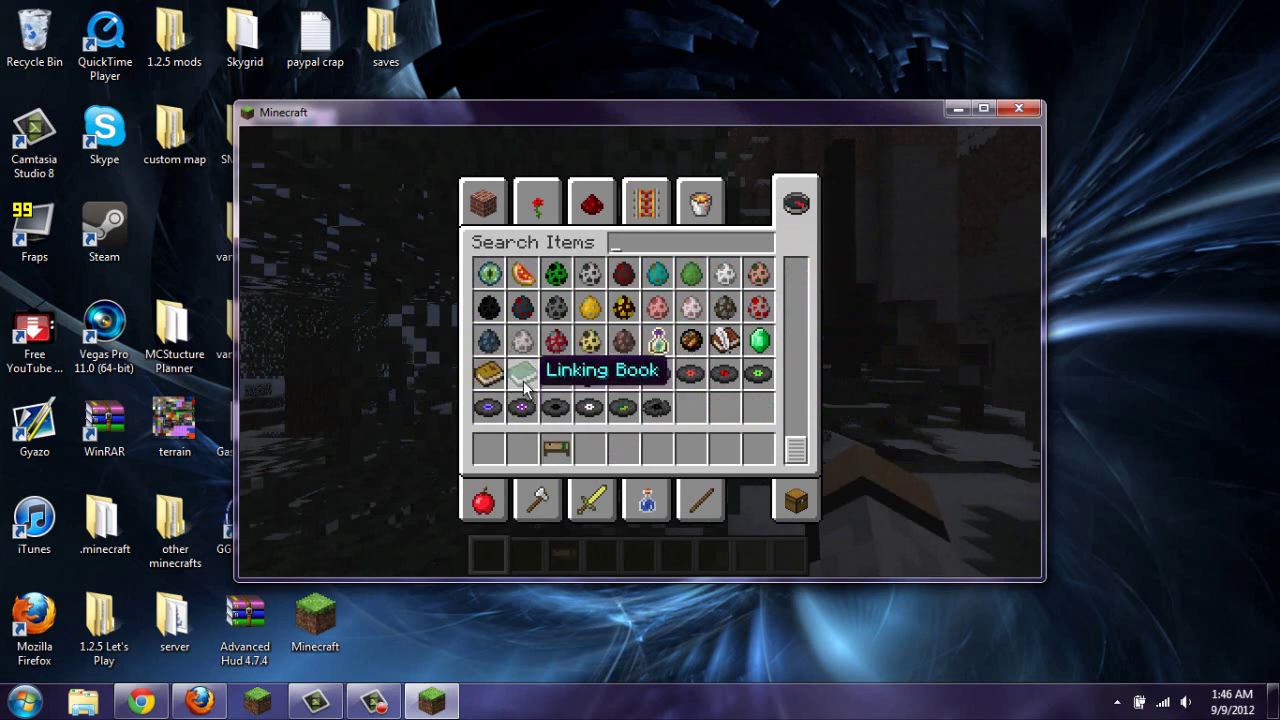
left_click(523, 380)
left_click(522, 448)
Step: Add the Mystcraft Notebook from the end of the creative item list to the fourth hotbar slot
left_click(590, 375)
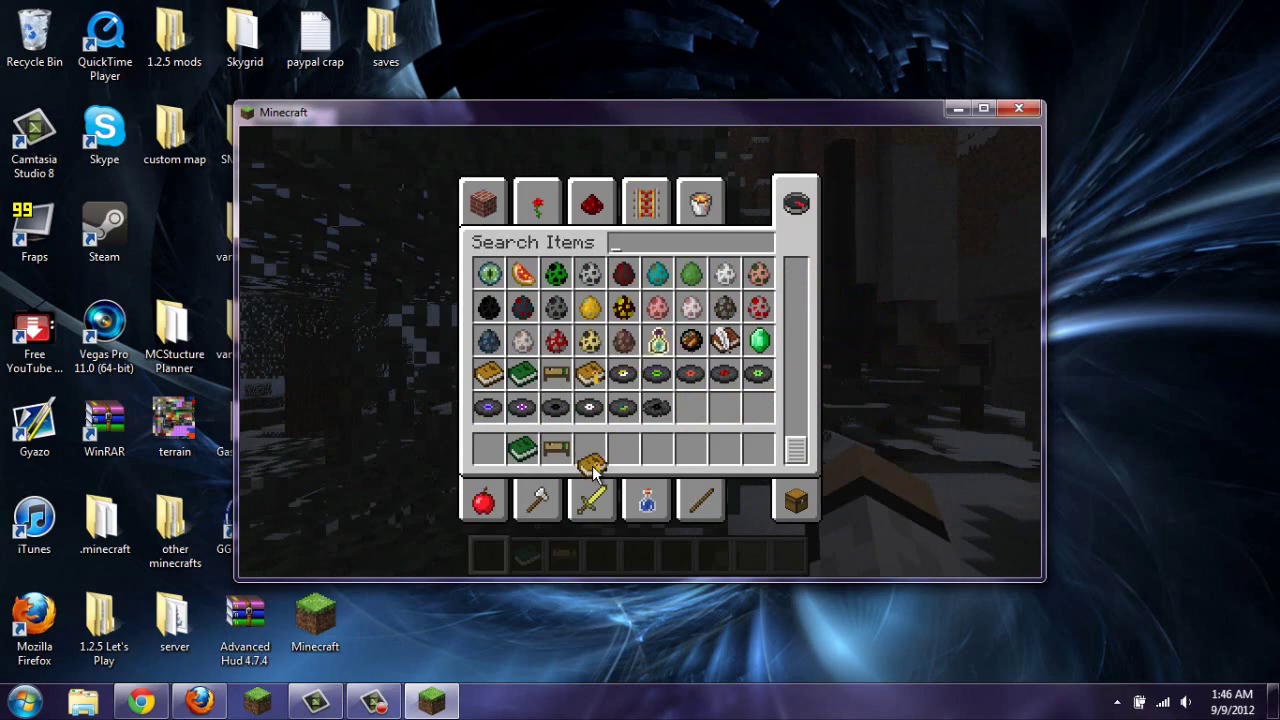
key("e")
key("e")
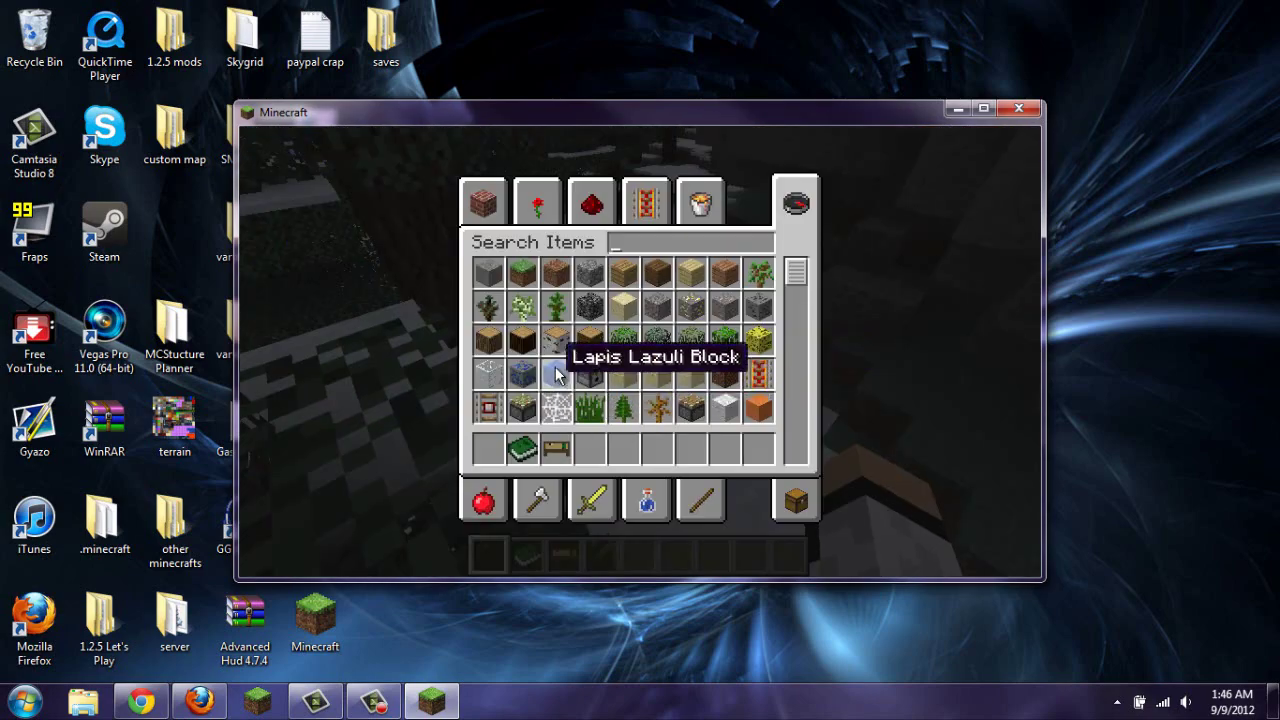
scroll(556, 374, "down", 12)
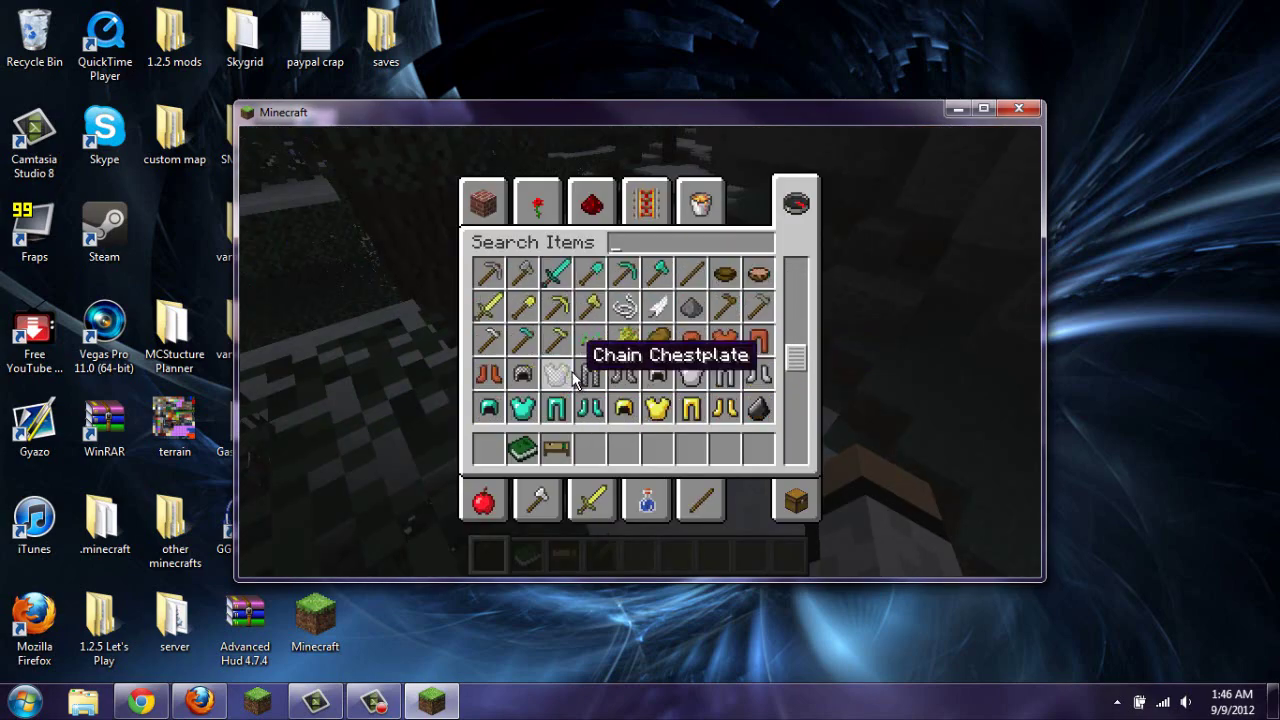
scroll(574, 376, "down", 8)
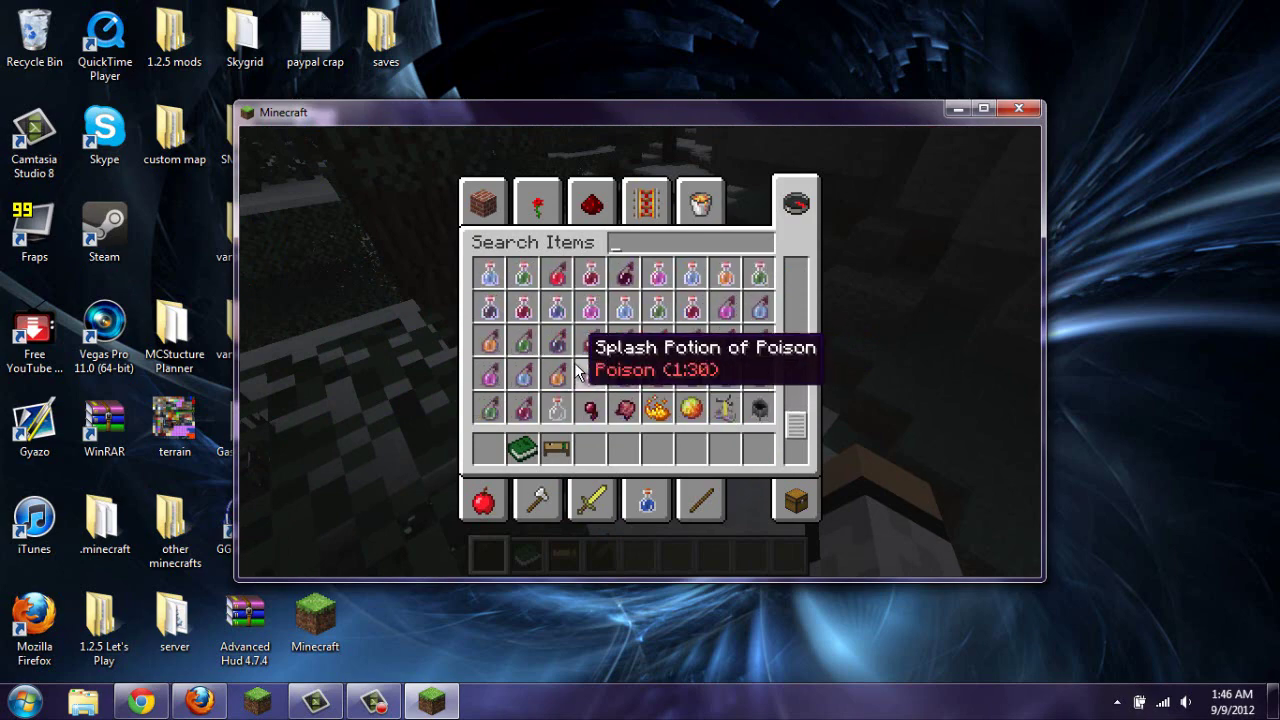
scroll(577, 370, "down", 3)
left_click(588, 372)
left_click(600, 447)
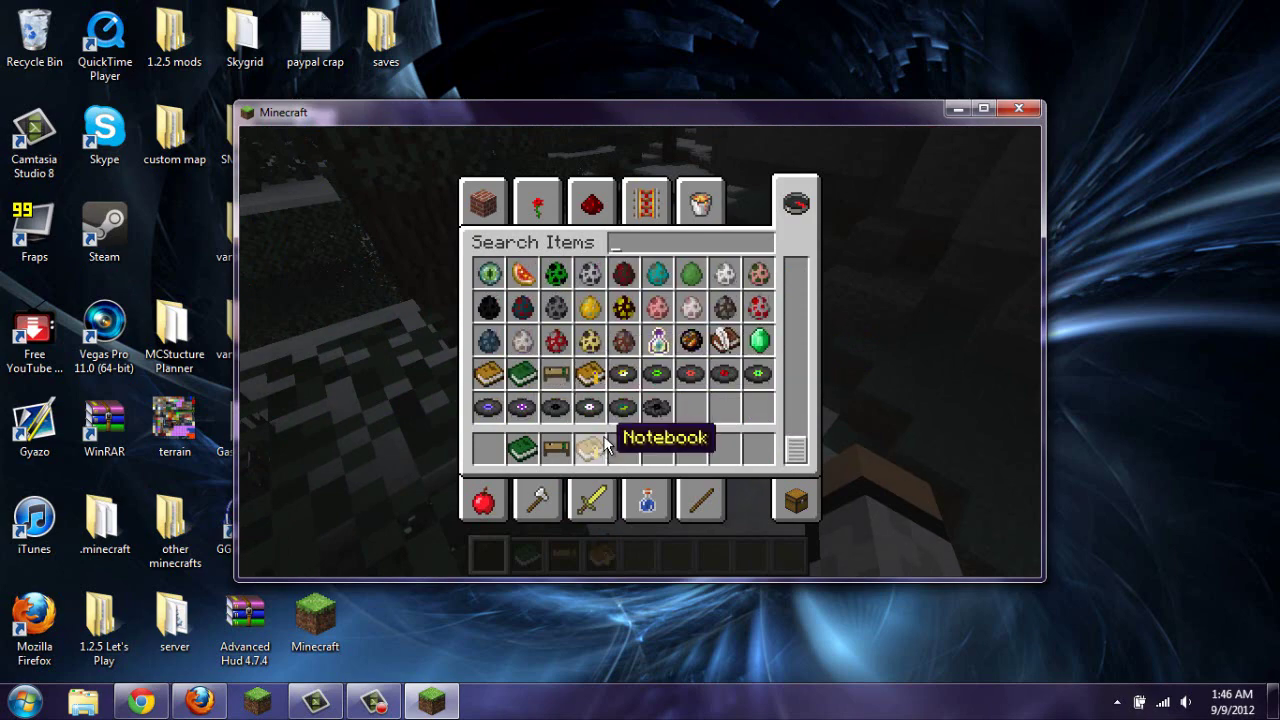
key("e")
Step: Place the Mystcraft desk on the ground and open its interface
scroll(640, 352, "down", 2)
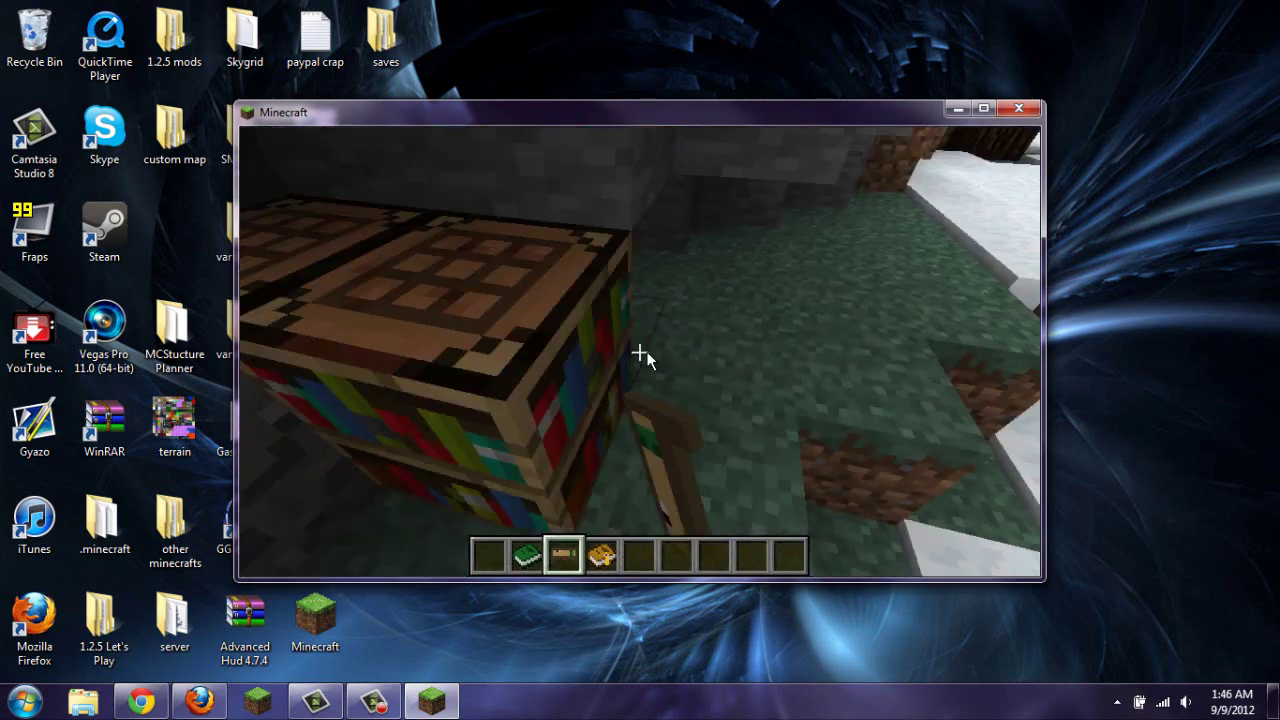
right_click(645, 358)
key("Escape")
right_click(640, 352)
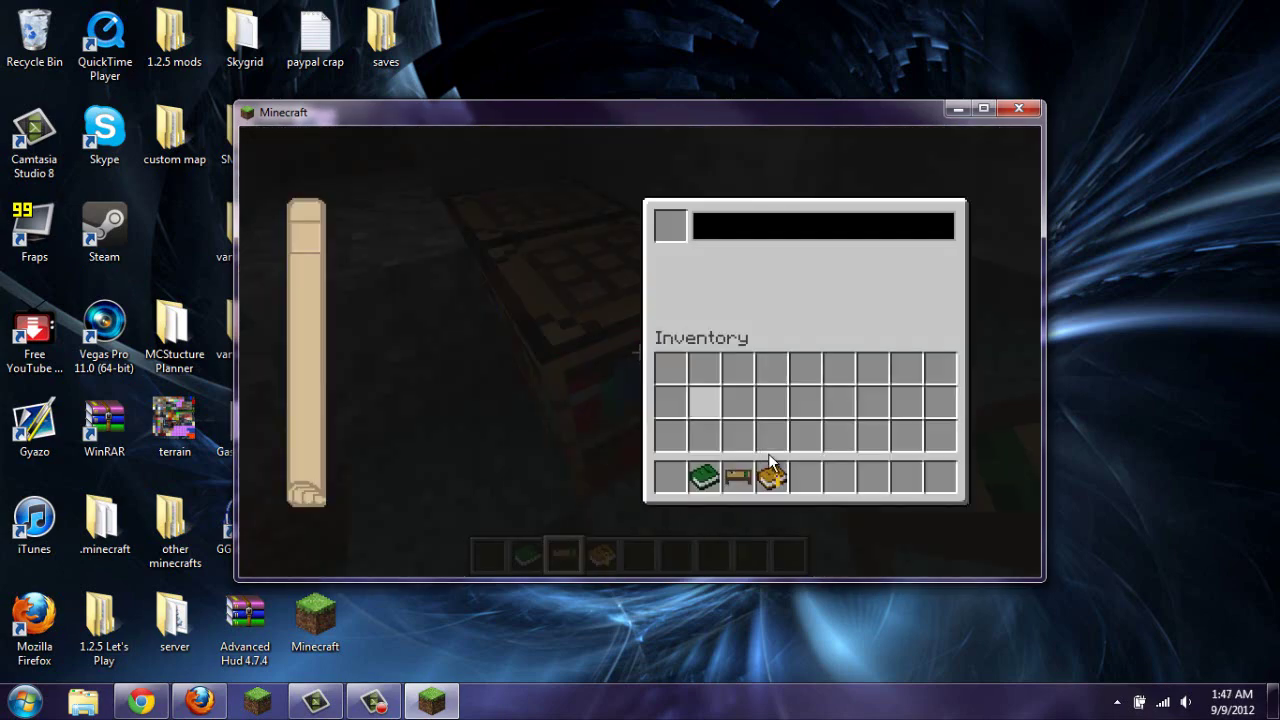
Step: Store the Notebook in the desk's notebook strip, view its symbols including the Lighting category, and leave the desk
left_click(771, 477)
left_click(672, 222)
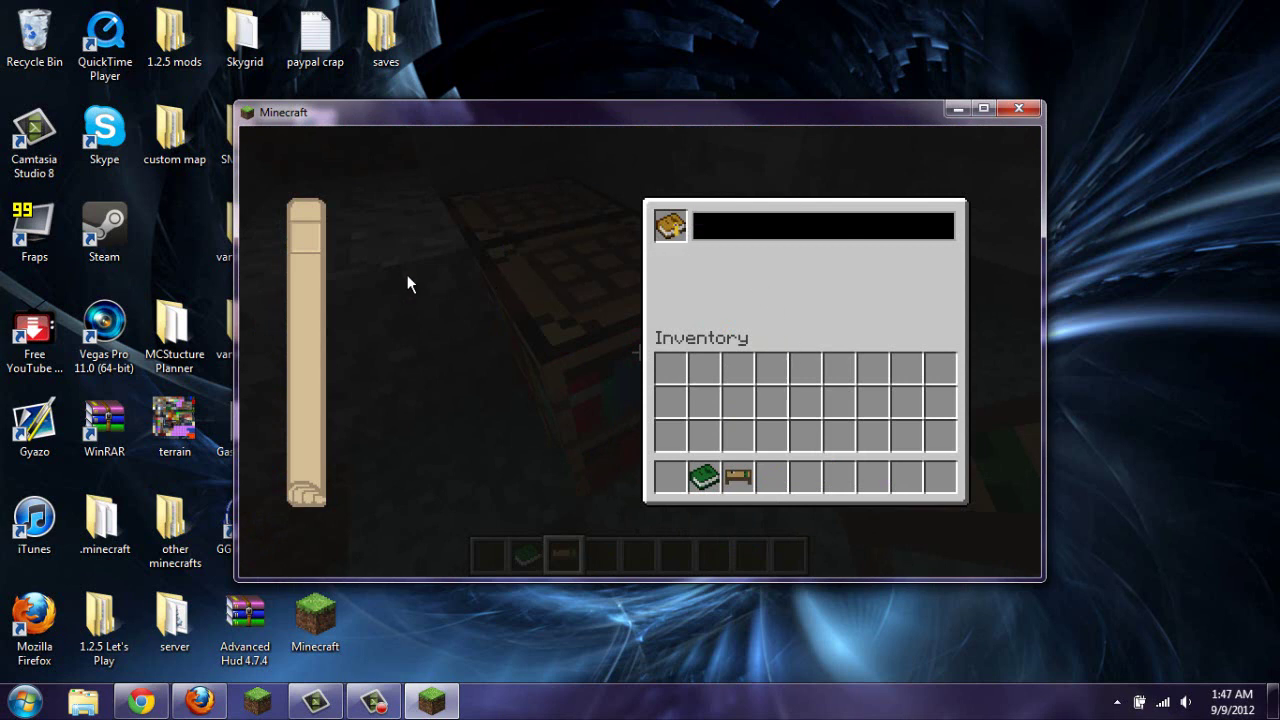
left_click(670, 225)
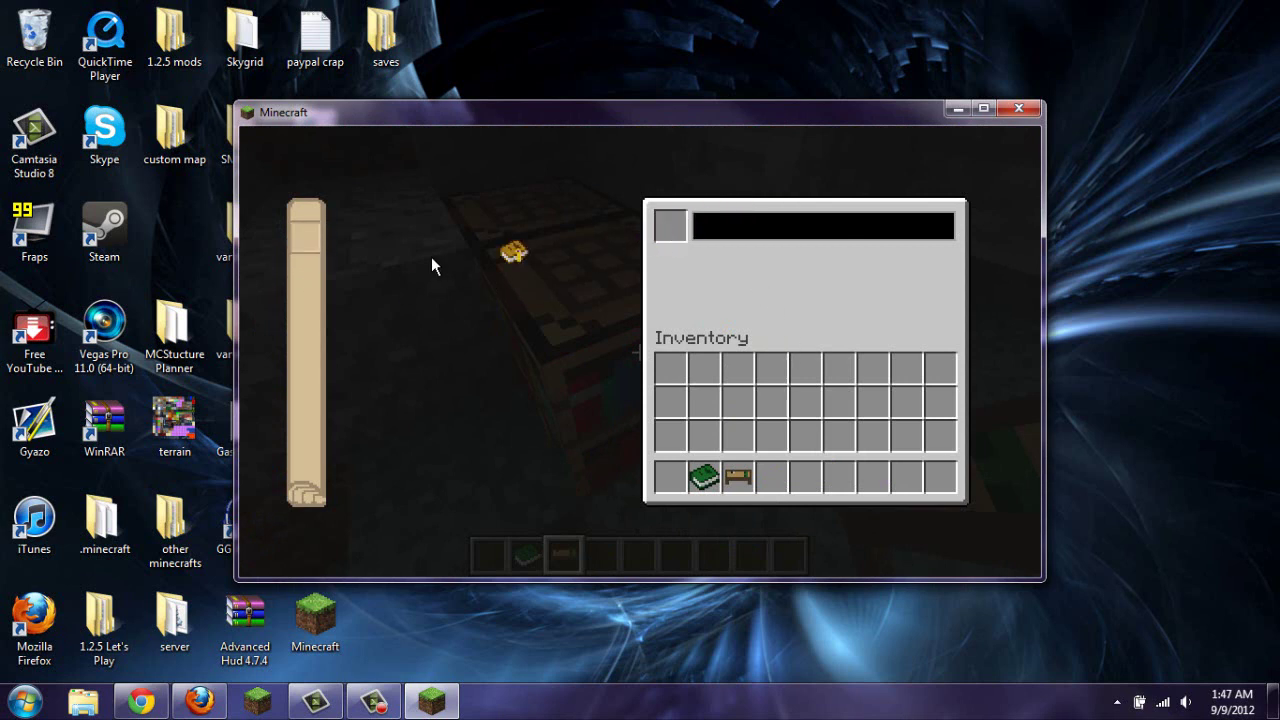
left_click(316, 238)
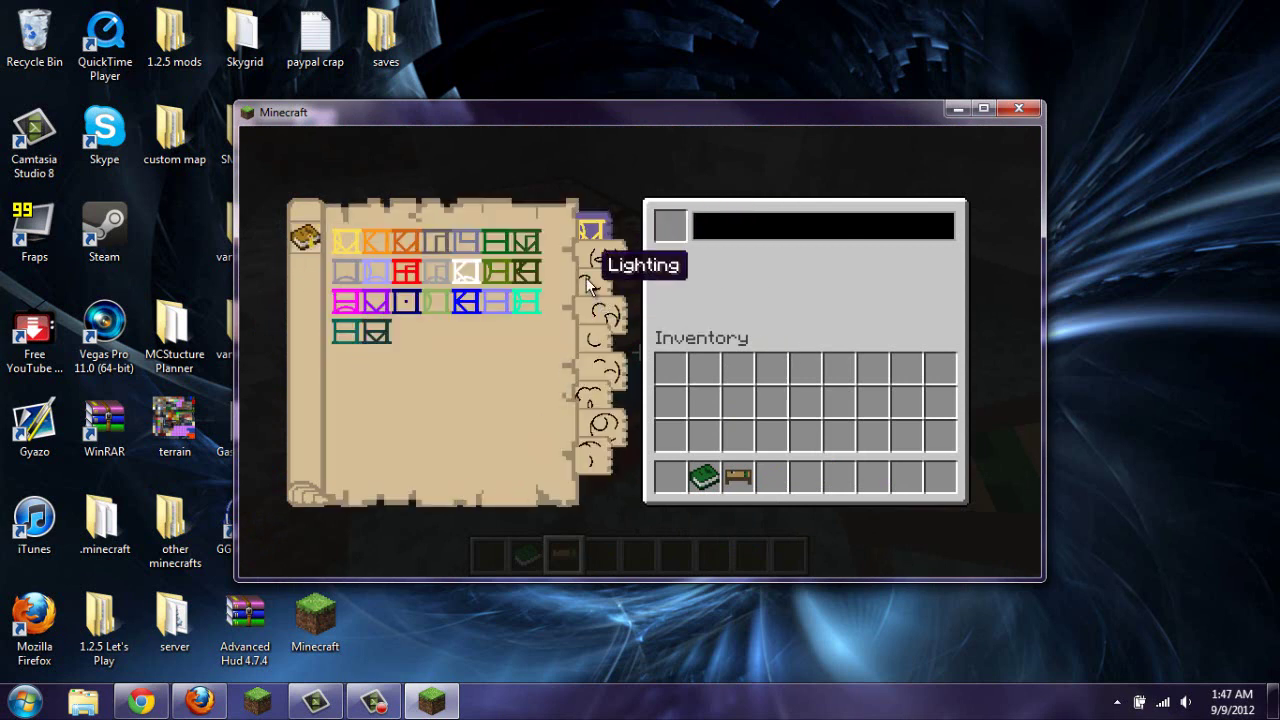
left_click(588, 279)
key("Escape")
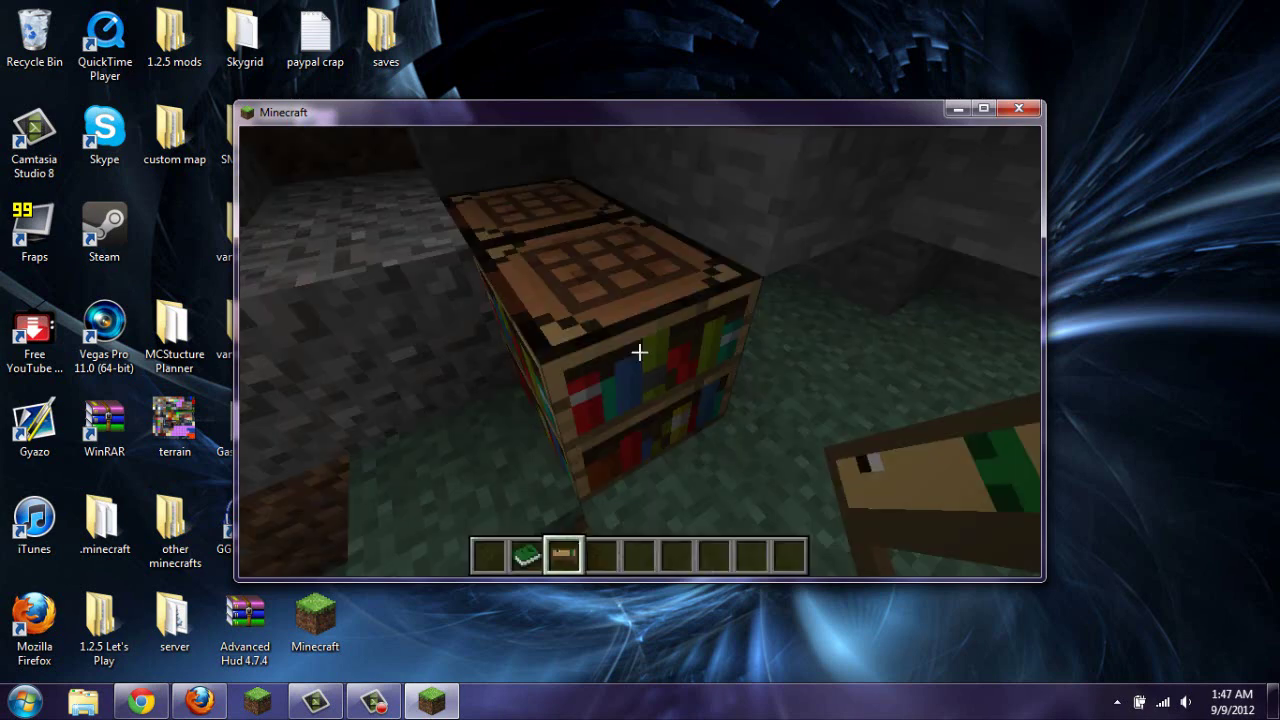
Step: Save and exit the world to the title screen and quit Minecraft
key("Escape")
left_click(678, 462)
left_click(730, 505)
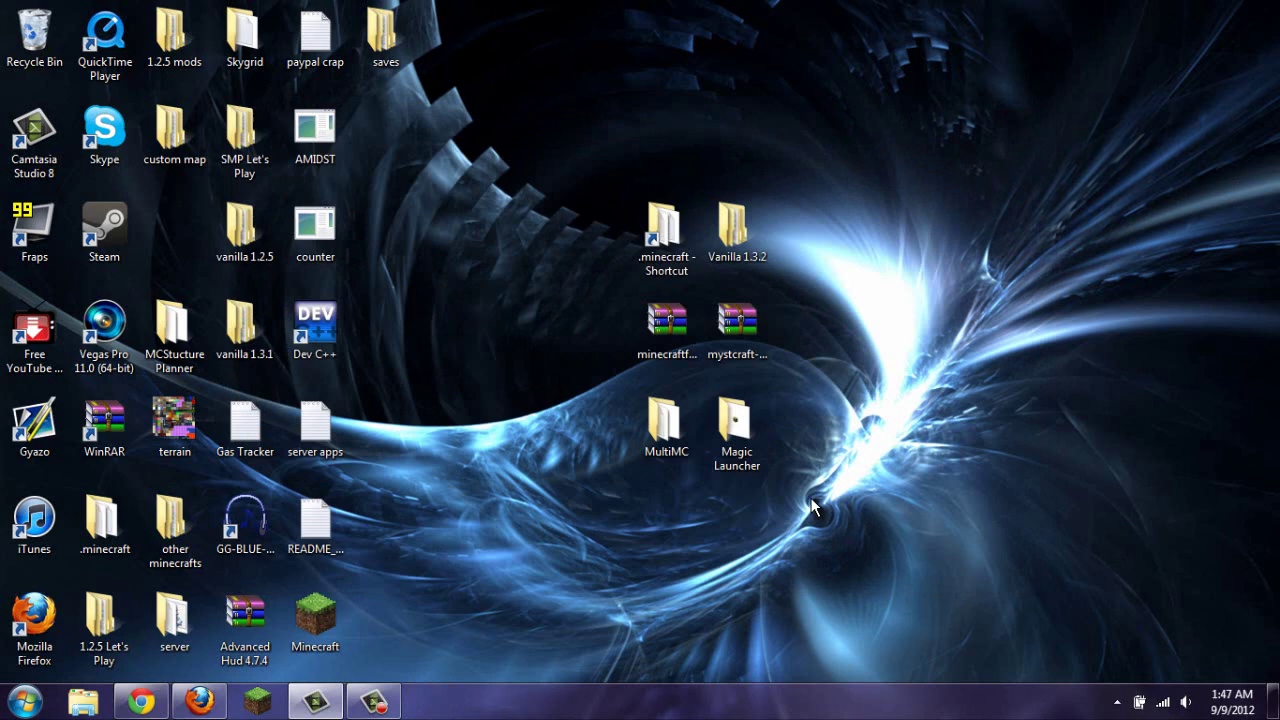
Step: Launch MultiMC from its desktop folder and decline the update to Build #60
double_click(676, 438)
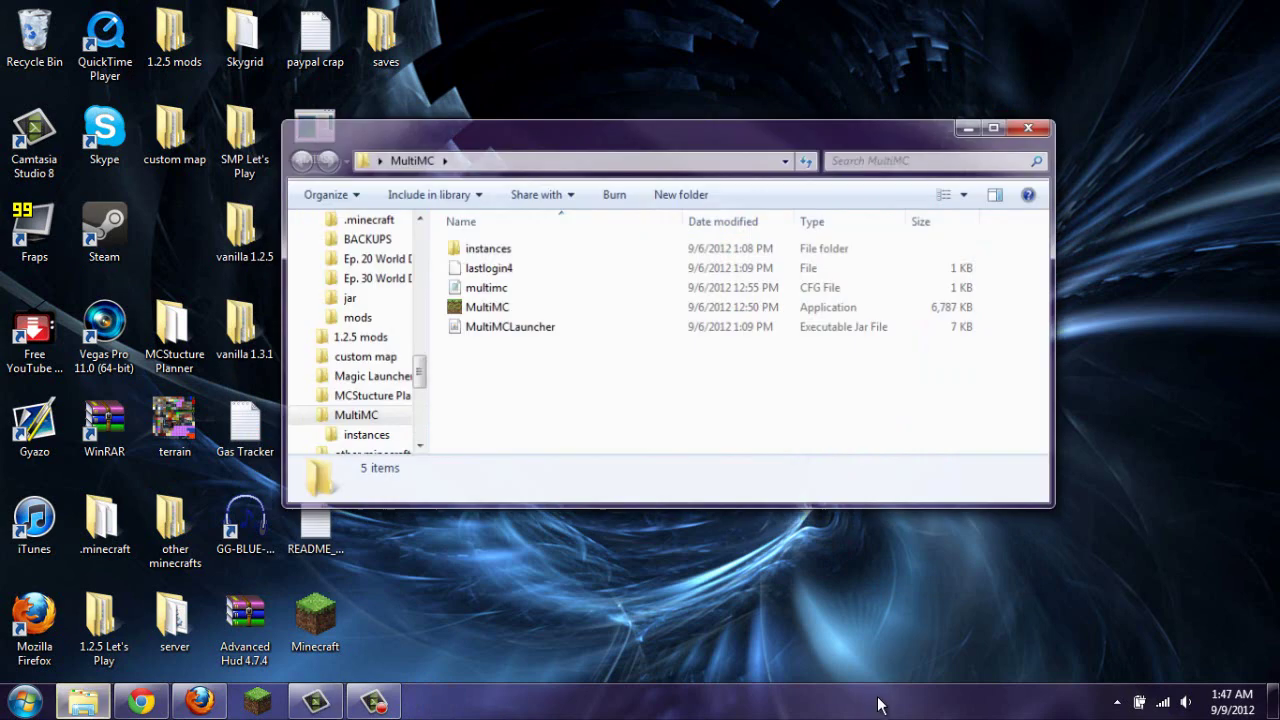
double_click(452, 310)
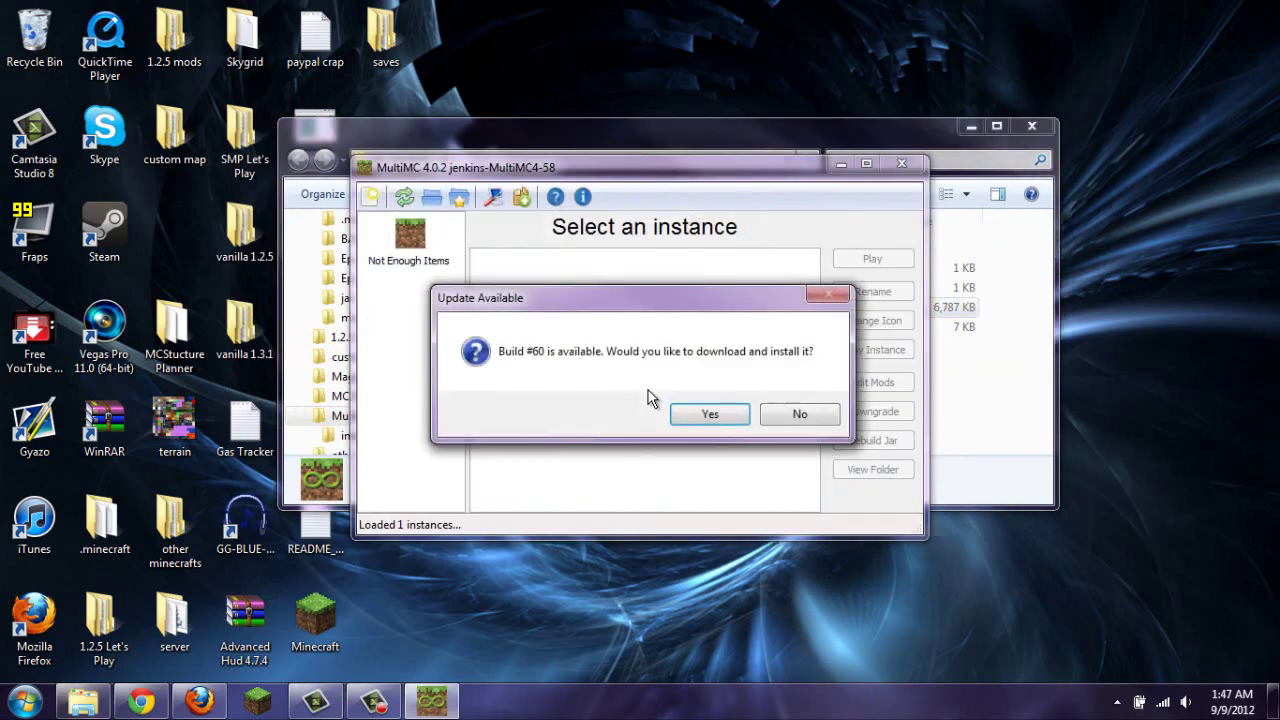
key("Tab")
key("Return")
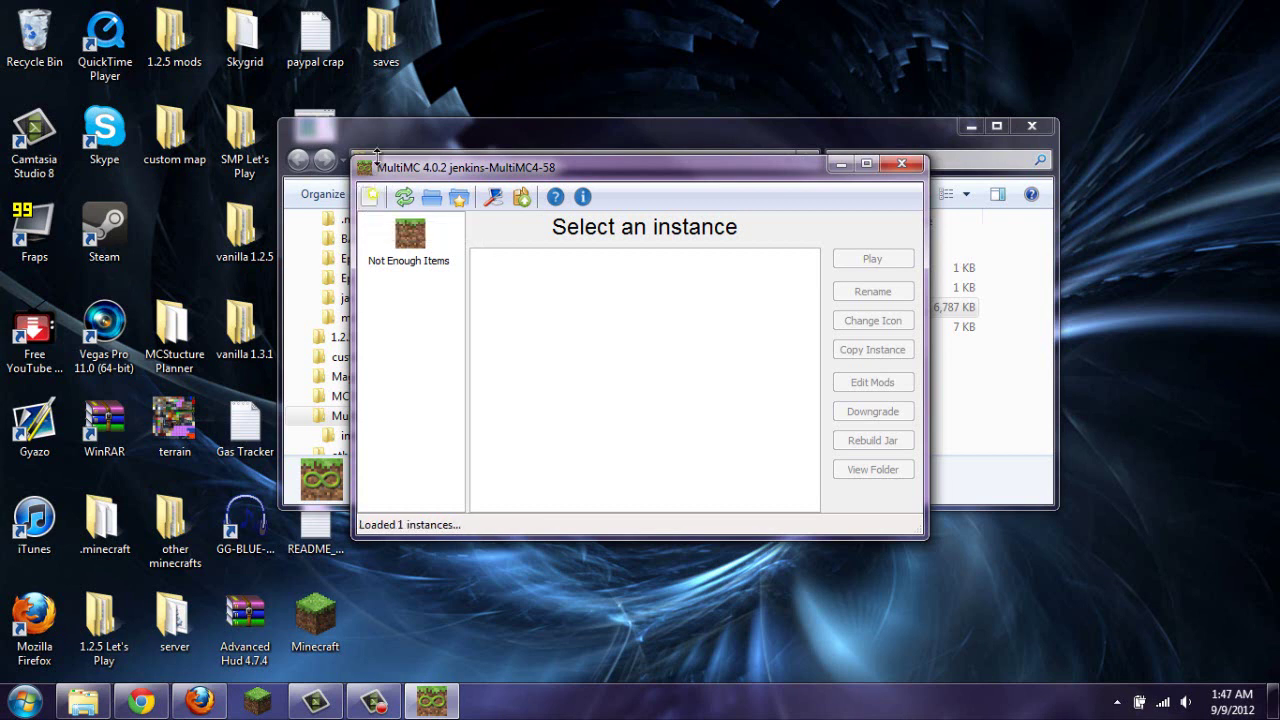
Step: Create a new MultiMC instance named Mystcraft
left_click(378, 200)
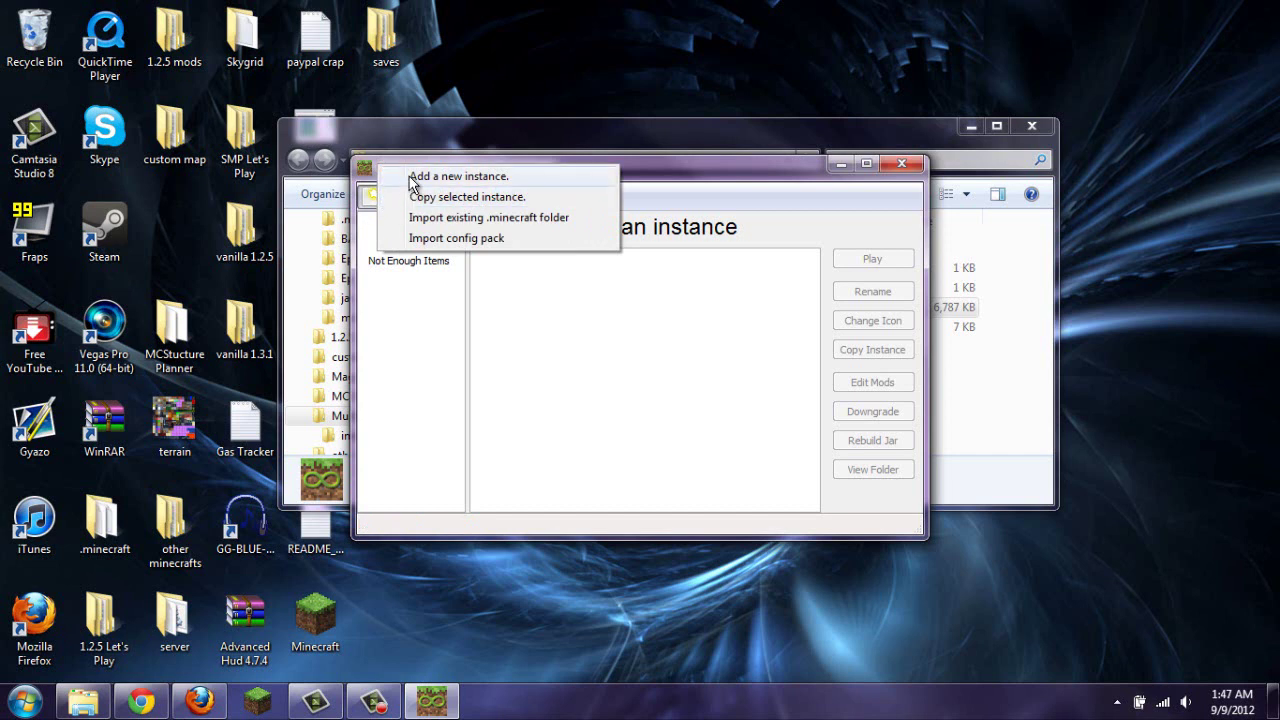
left_click(416, 177)
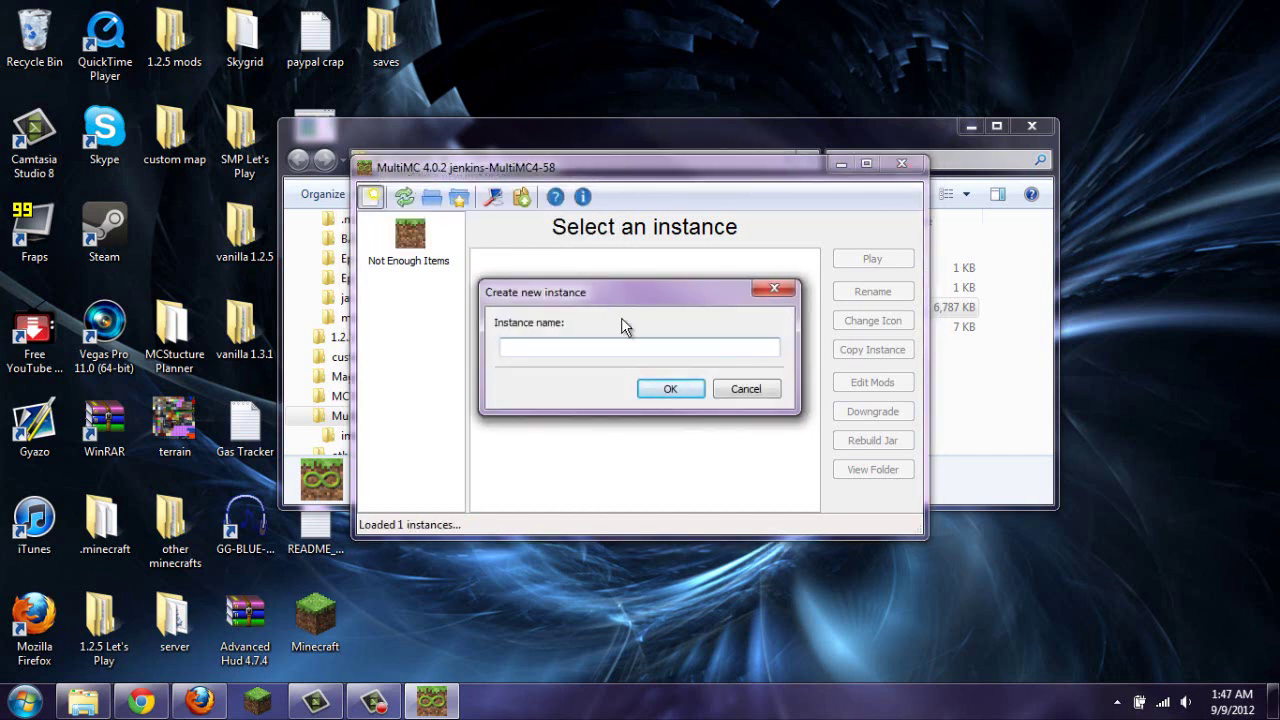
type("Mystcraft")
key("Return")
Step: Open the mod editor for the Mystcraft instance, close the folder window, and move the editor away from the mod archives on the desktop
left_click(412, 286)
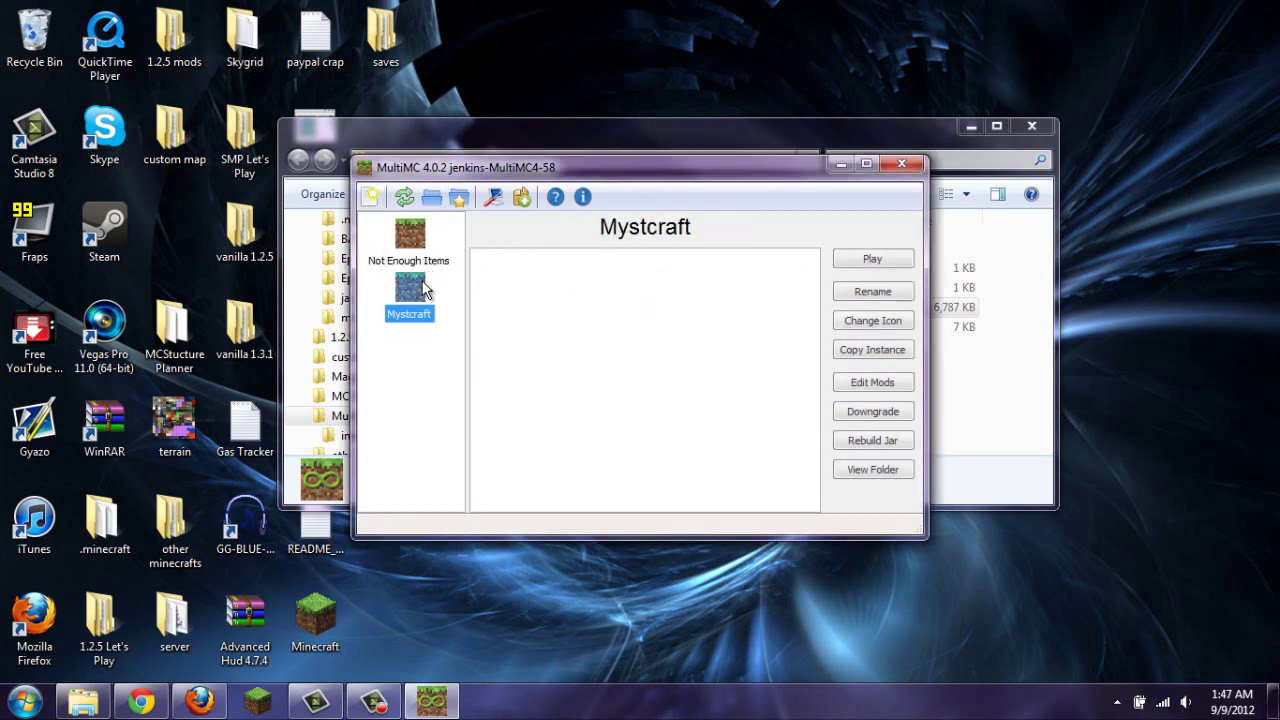
right_click(412, 288)
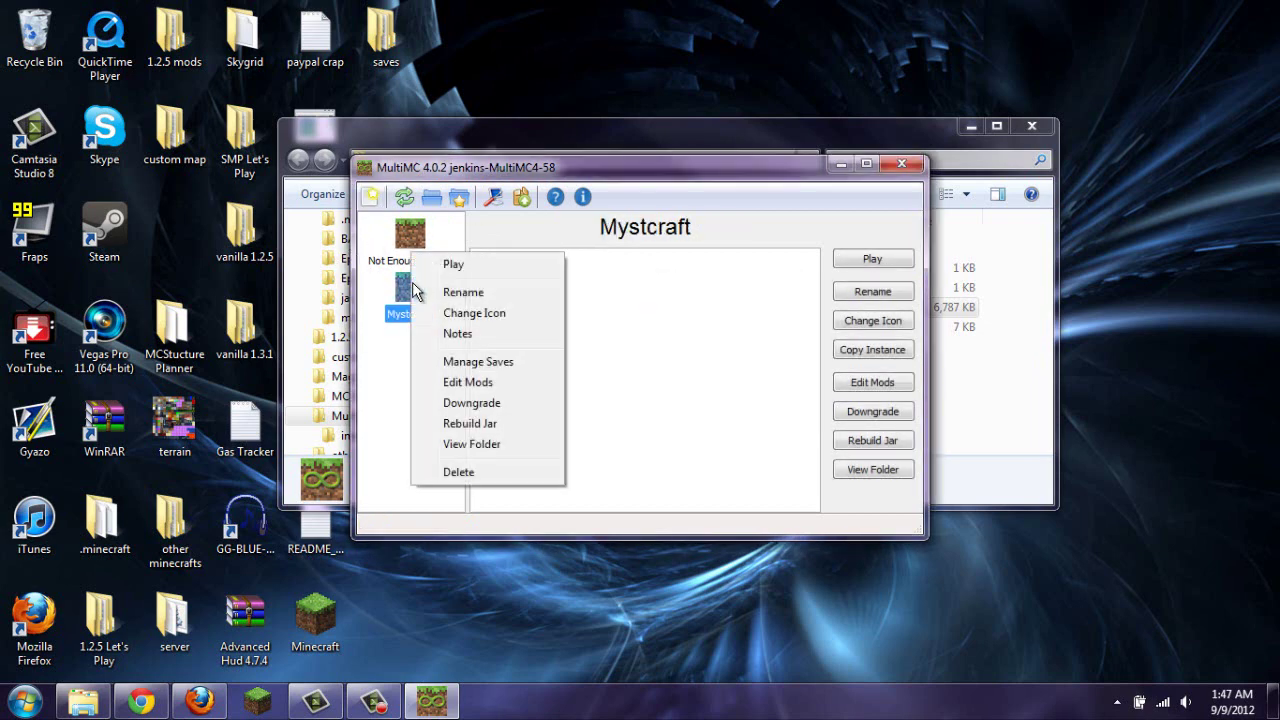
left_click(488, 383)
left_click(1032, 130)
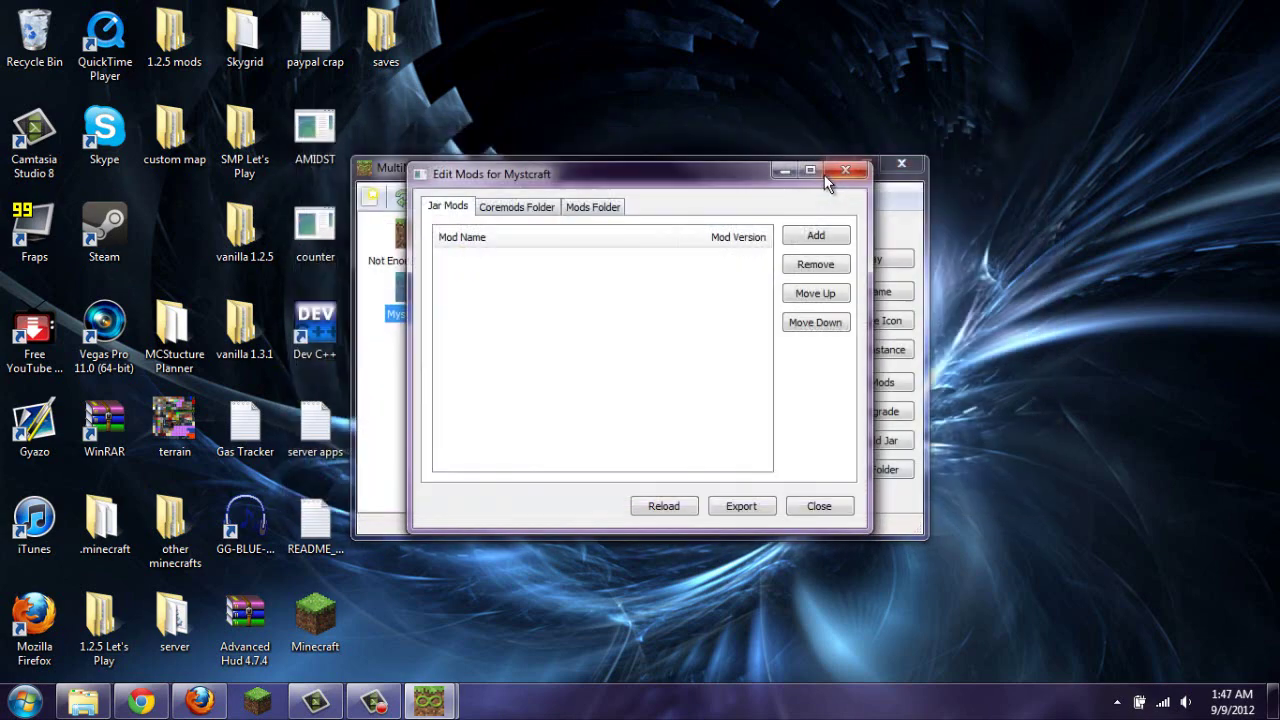
left_click_drag(804, 176, 548, 176)
left_click_drag(765, 175, 297, 116)
left_click(500, 192)
left_click_drag(493, 195, 397, 157)
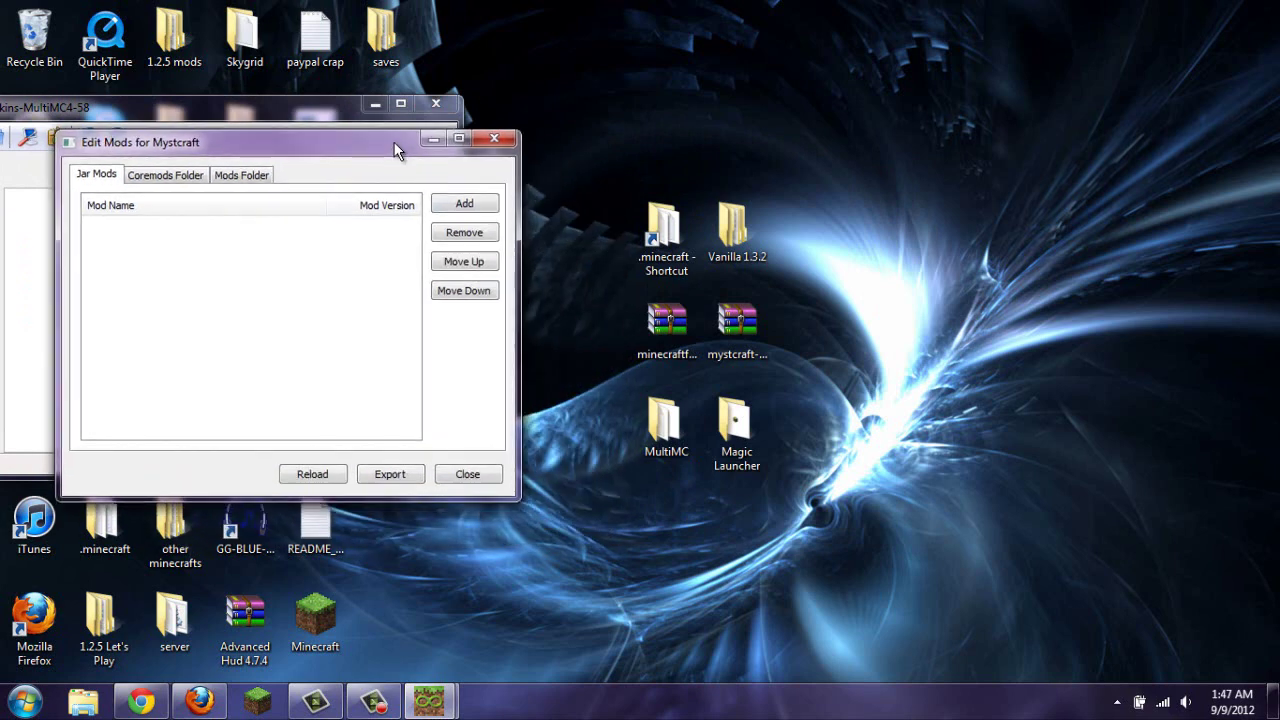
Step: Add the Minecraft Forge and Mystcraft archives to the instance's jar mods, order Forge above Mystcraft, and close the mod editor
left_click(690, 331)
left_click(733, 325, "ctrl")
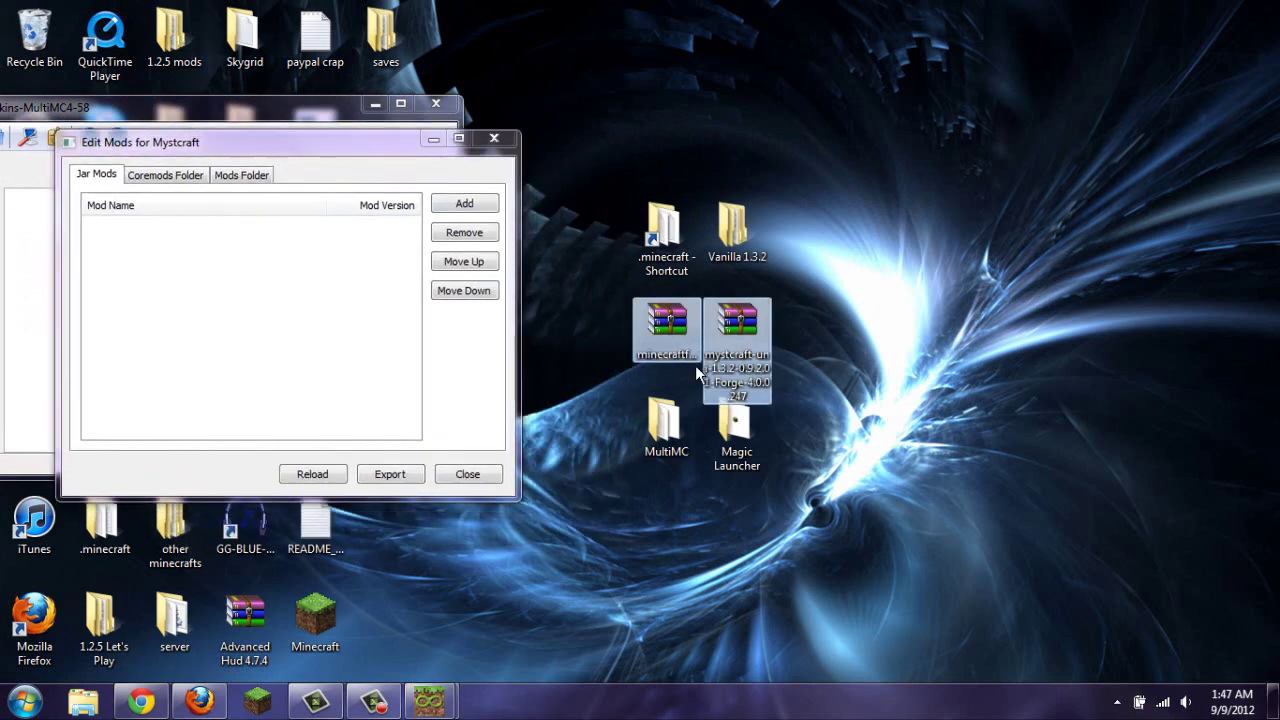
left_click_drag(689, 333, 418, 365)
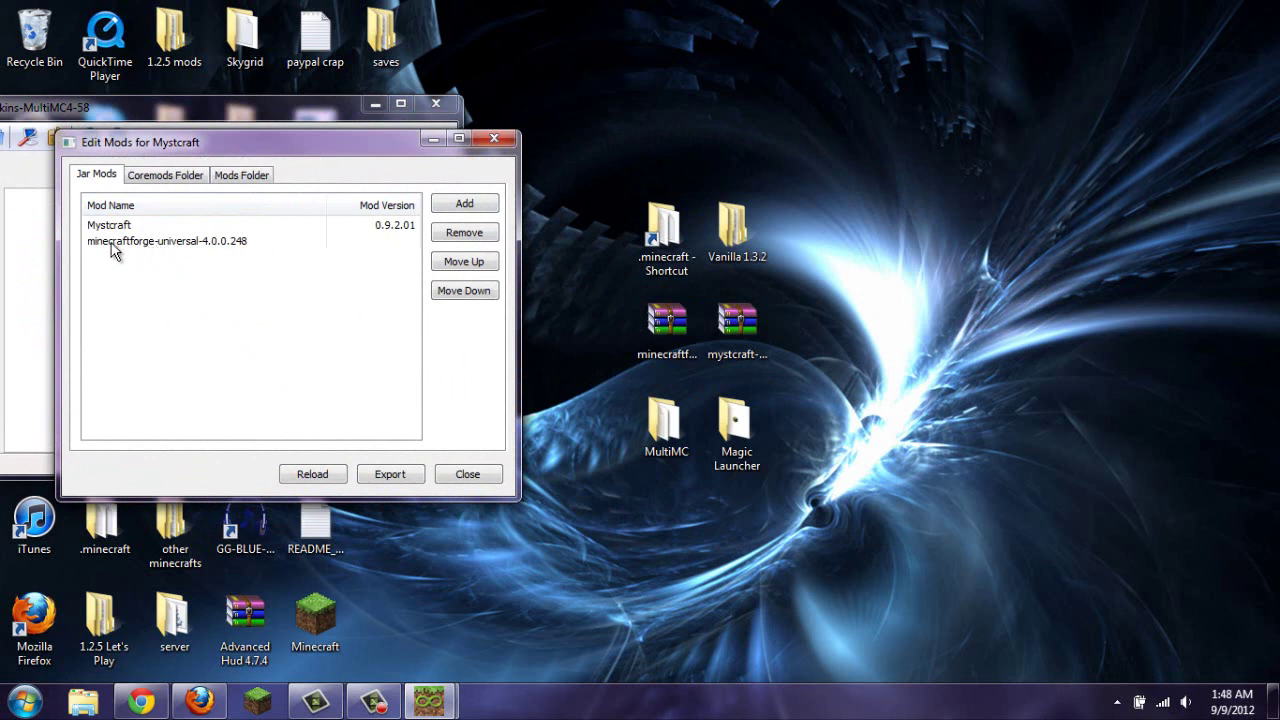
left_click_drag(112, 248, 190, 240)
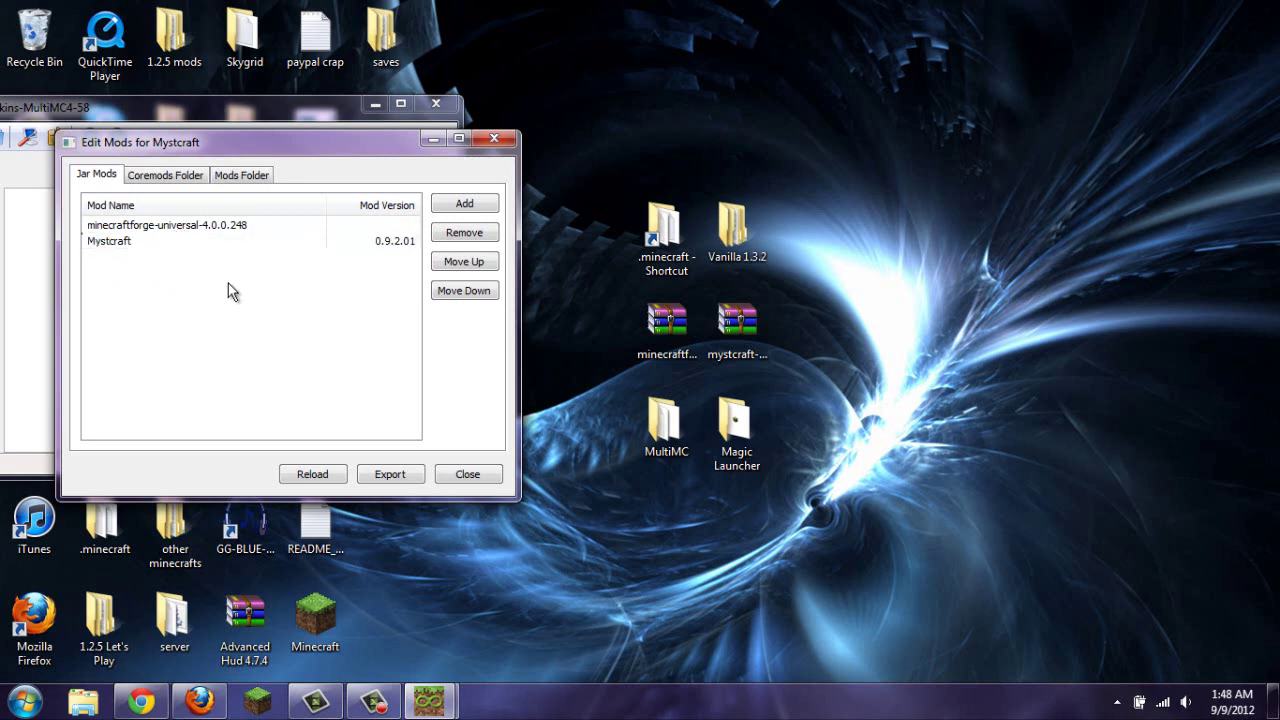
left_click(466, 476)
Step: Launch the Mystcraft instance, logging in with the remembered account credentials
left_click_drag(200, 108, 693, 162)
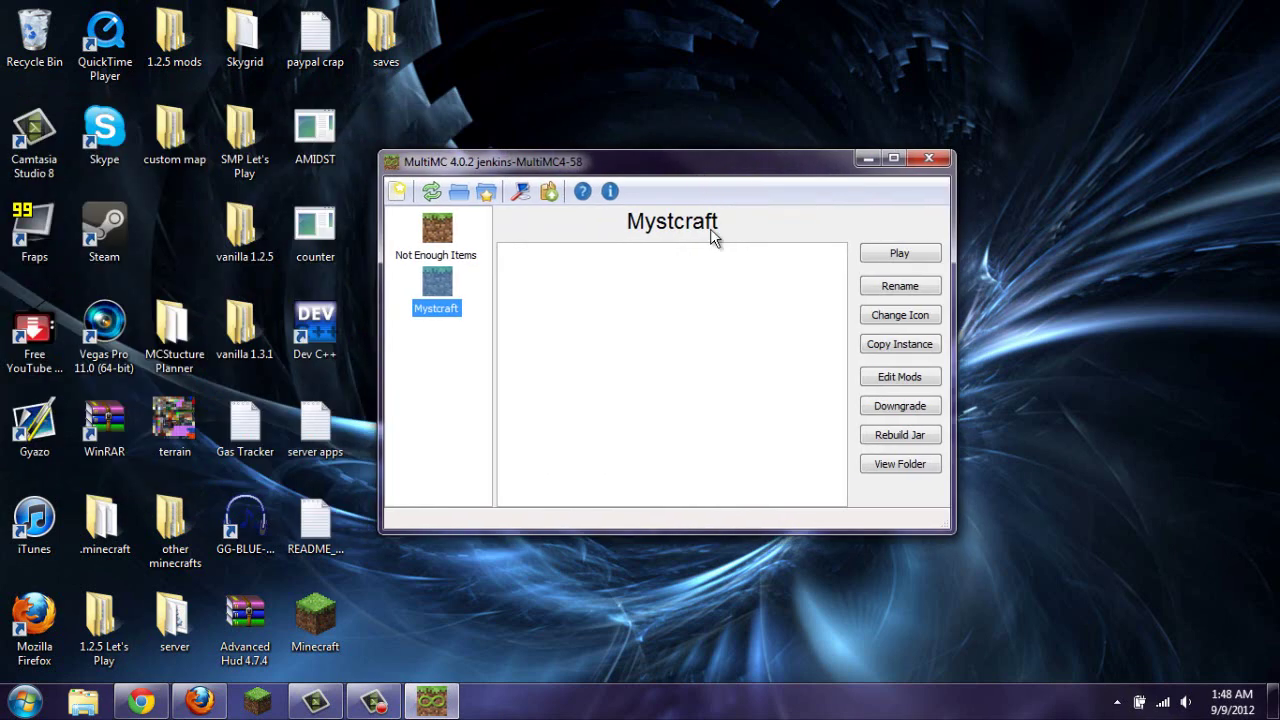
left_click(900, 254)
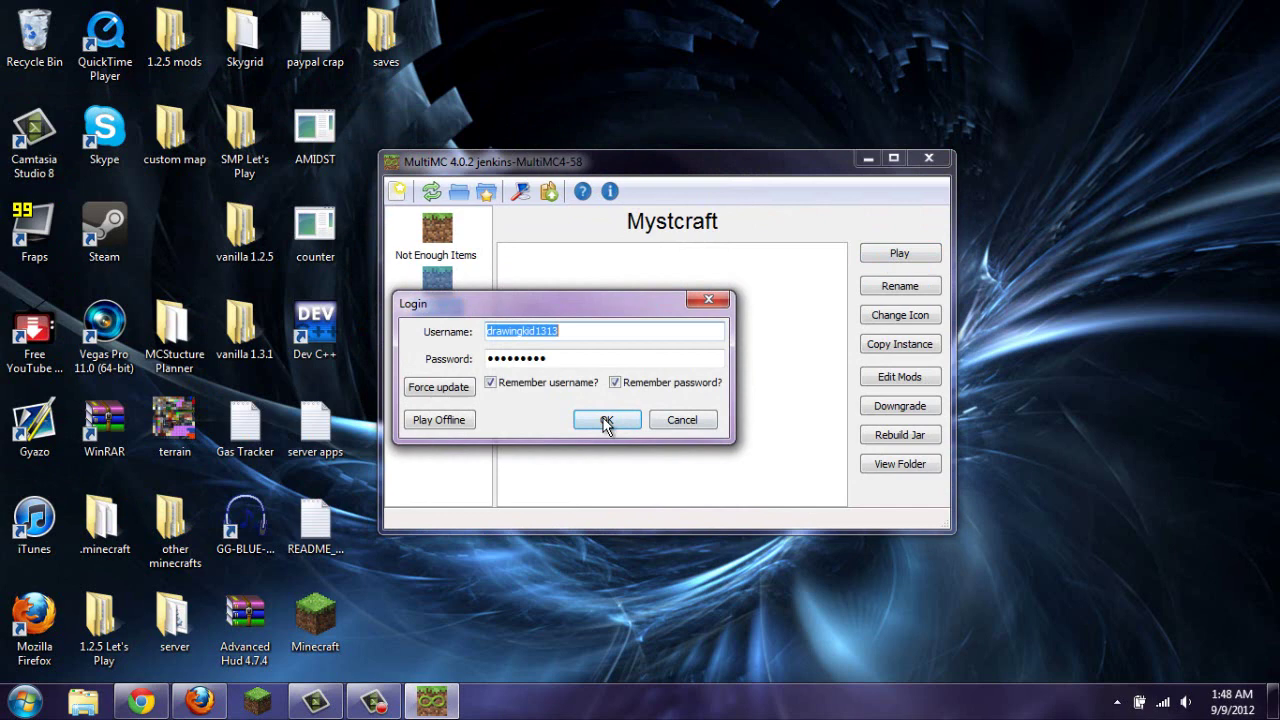
left_click(606, 420)
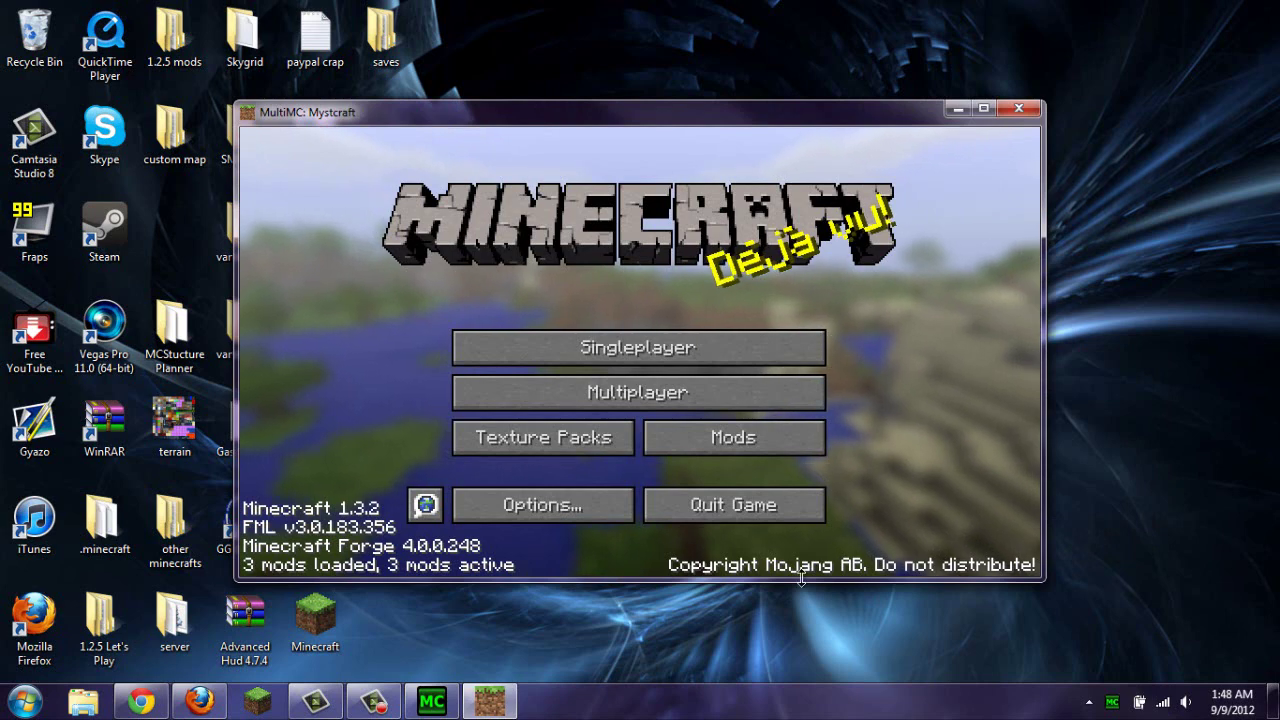
Step: Create a singleplayer world named New World in Creative mode
left_click(716, 358)
left_click(744, 484)
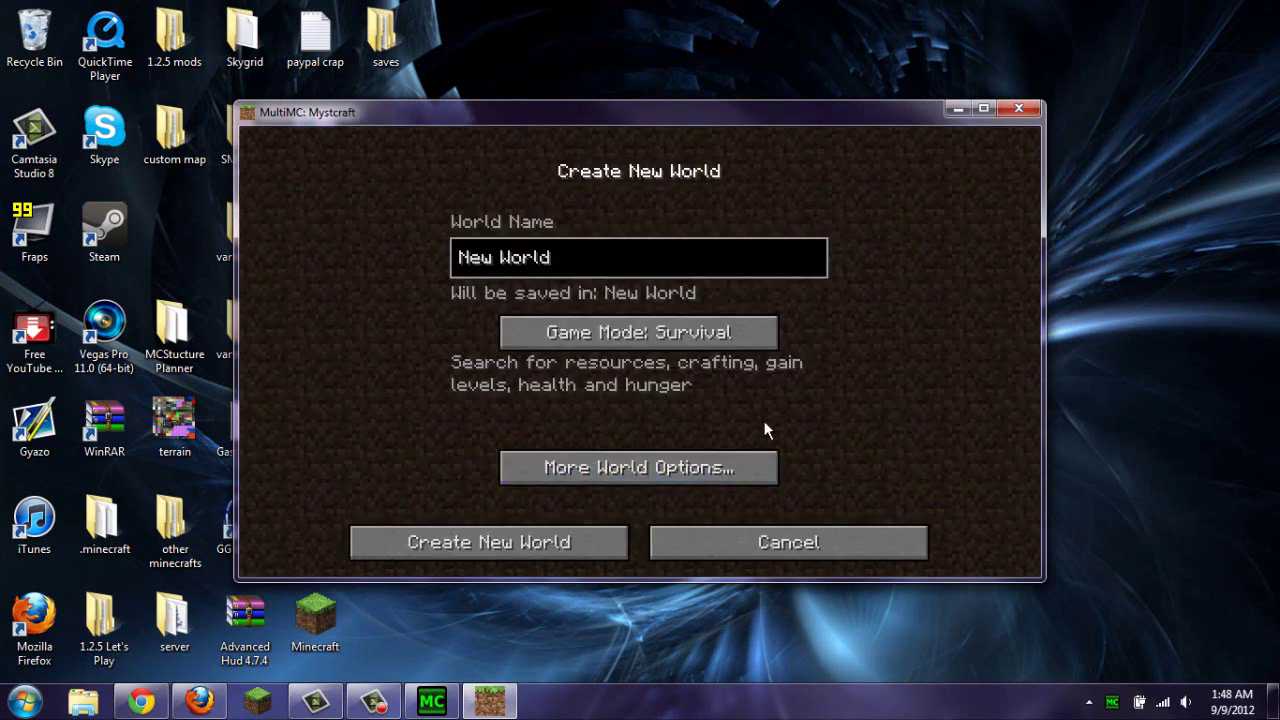
left_click(704, 342)
left_click(590, 541)
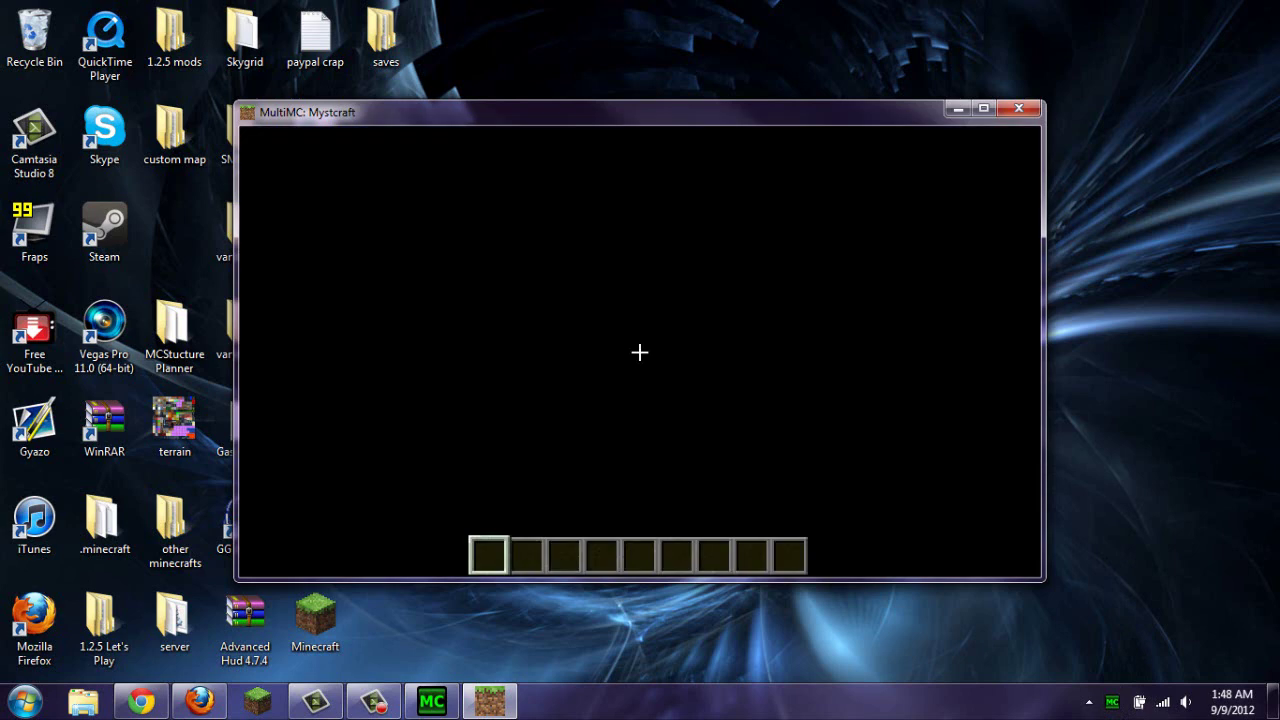
Step: Look through the full creative item list for the Mystcraft items and leave the inventory
key("e")
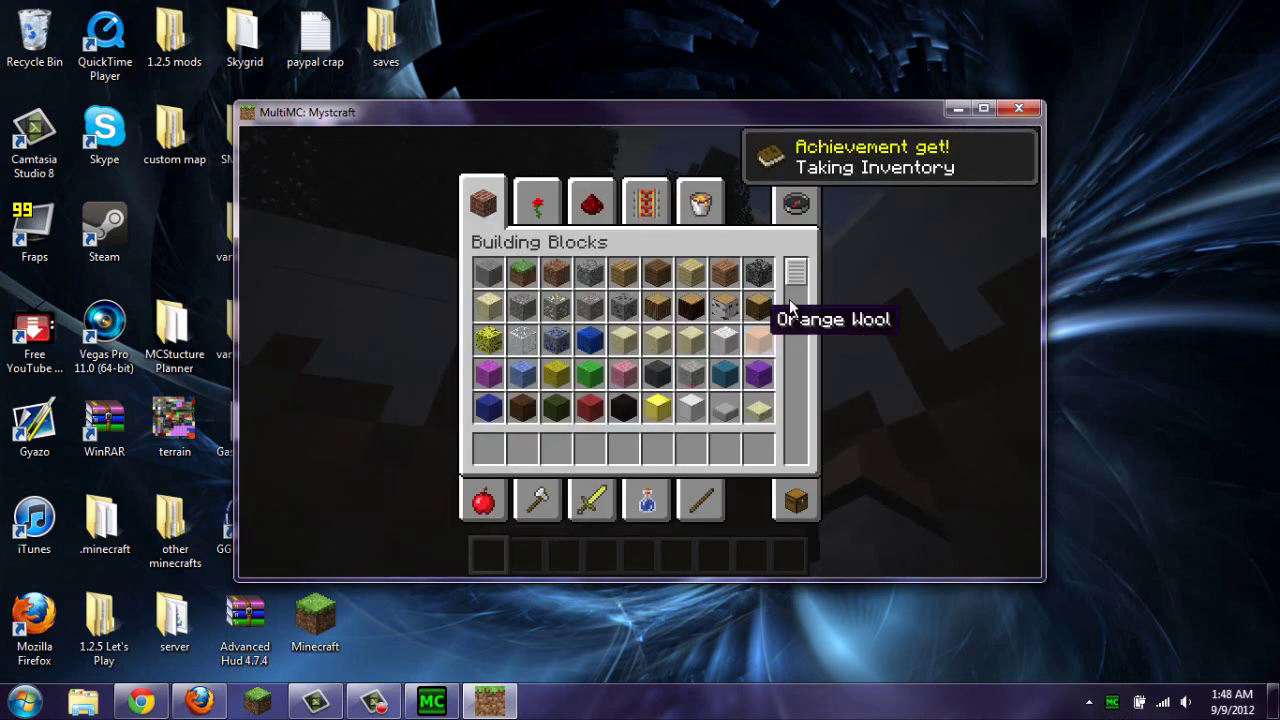
left_click(796, 205)
scroll(620, 380, "down", 5)
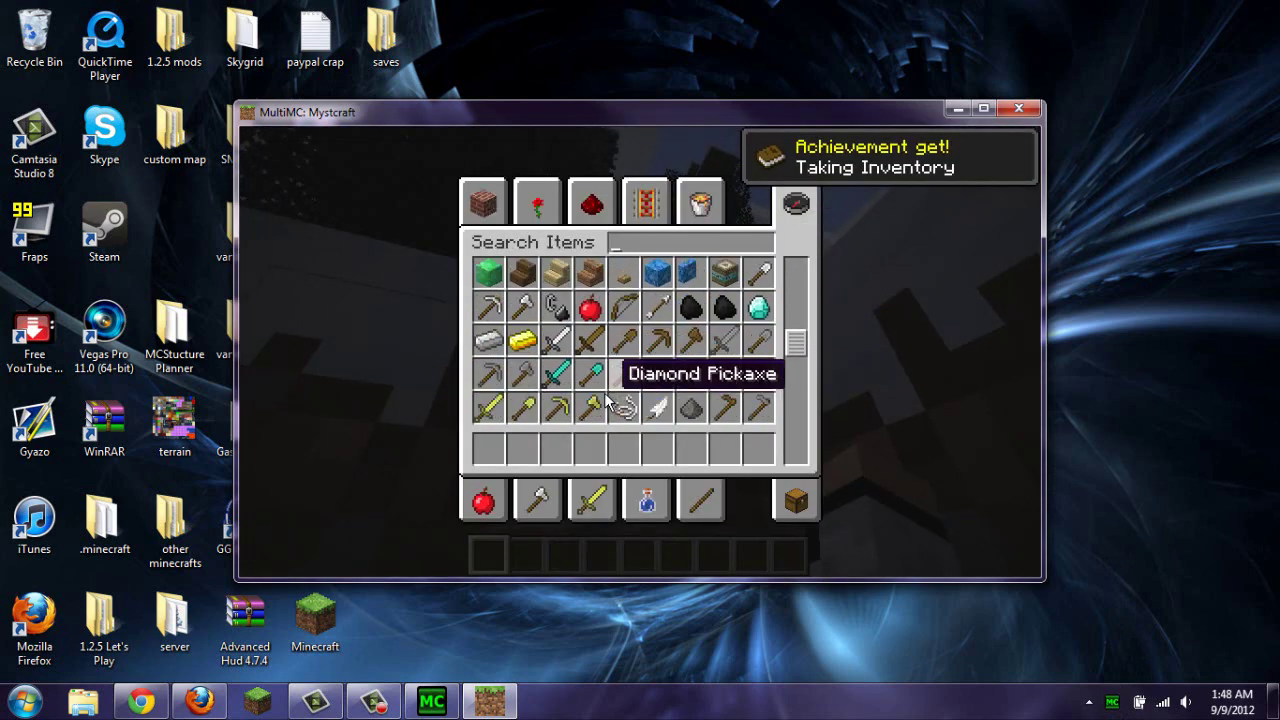
scroll(606, 397, "down", 12)
scroll(605, 397, "down", 1)
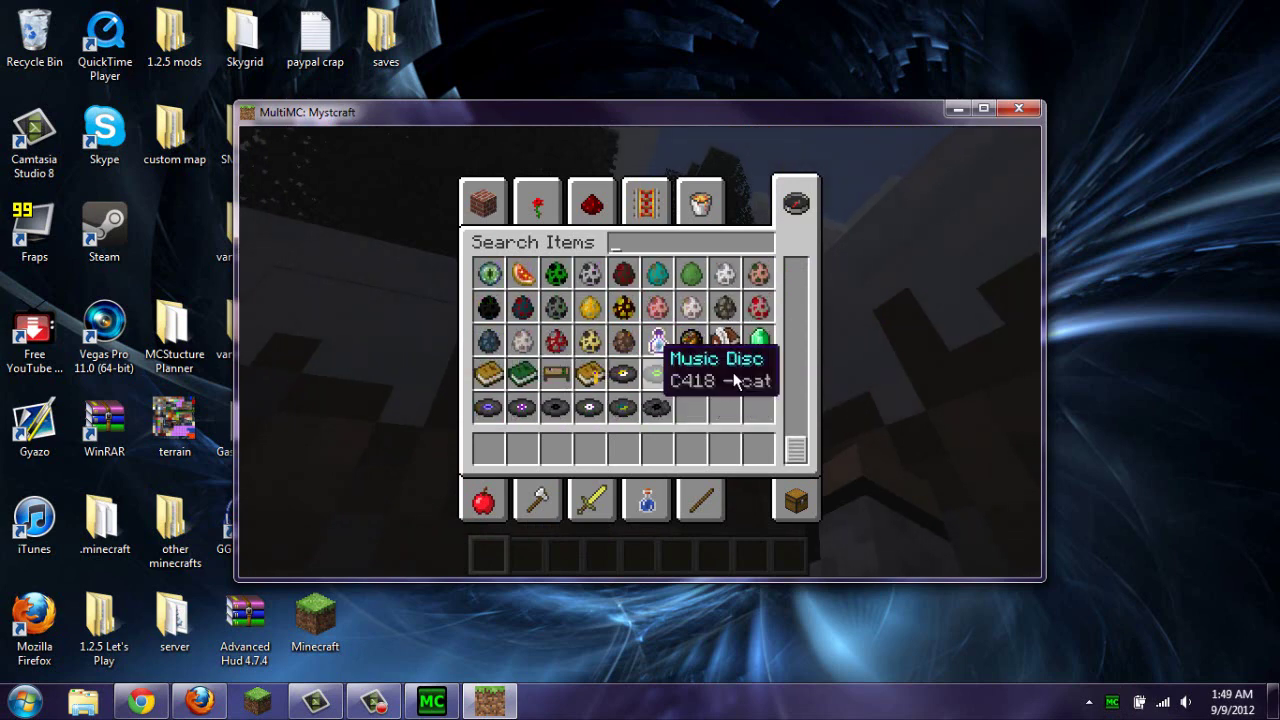
key("Escape")
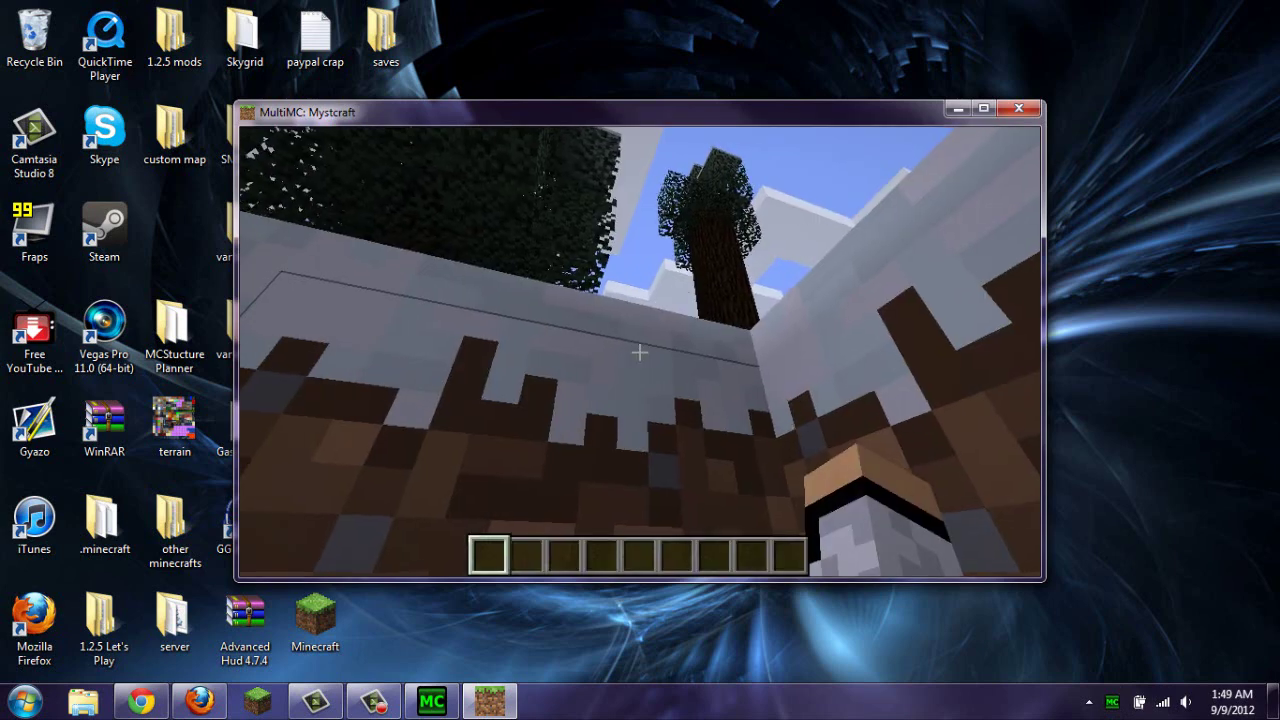
Step: Save and exit the world, quit the game, and close the MultiMC console and main window
key("Escape")
left_click(629, 460)
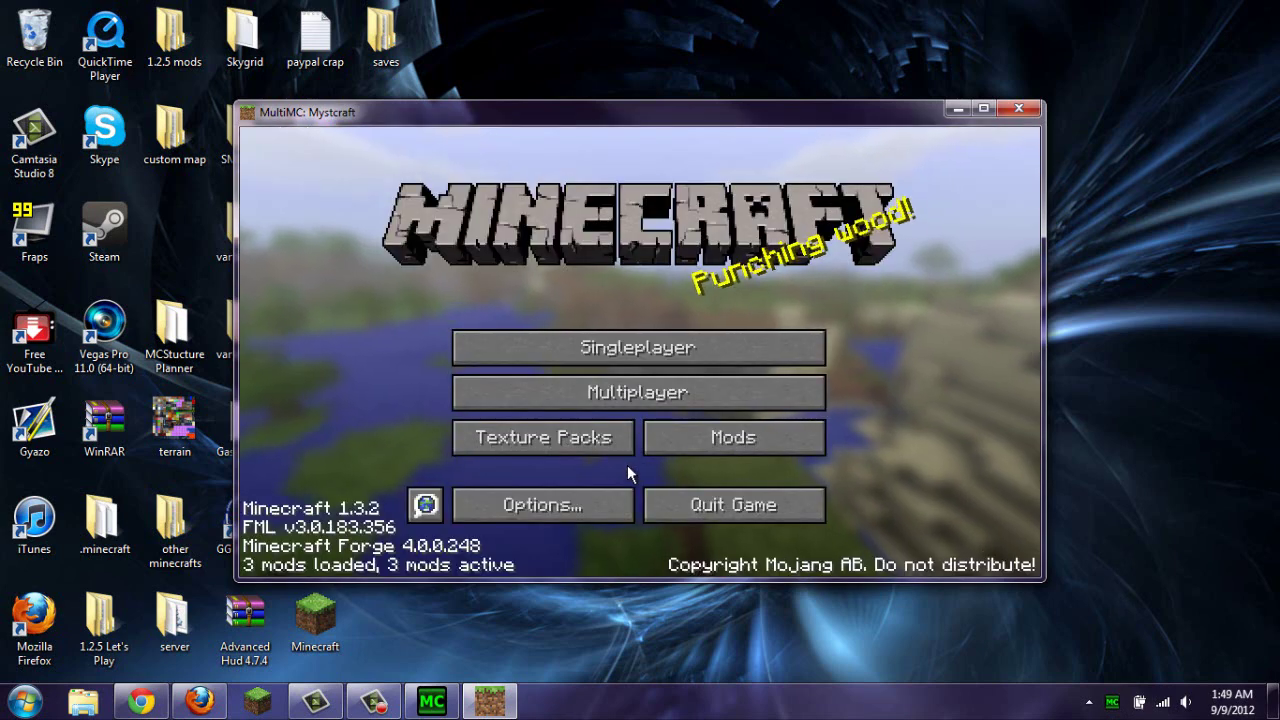
left_click(676, 505)
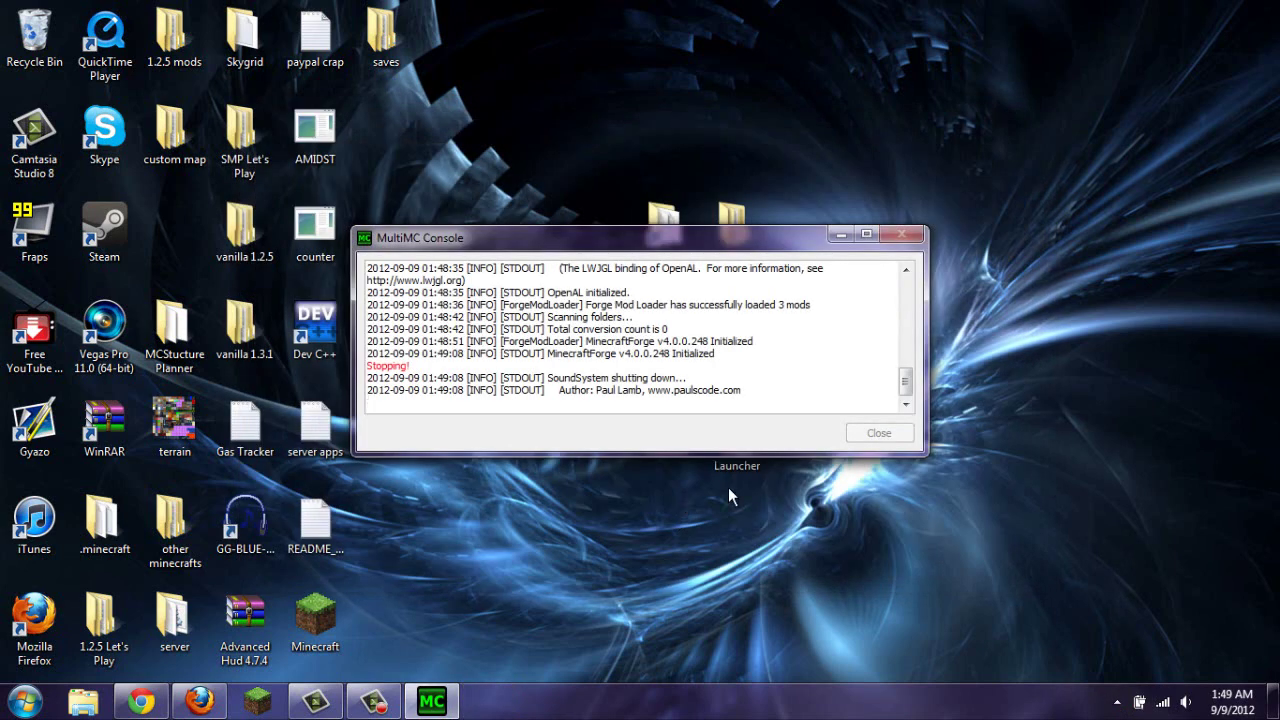
left_click(879, 432)
left_click(929, 161)
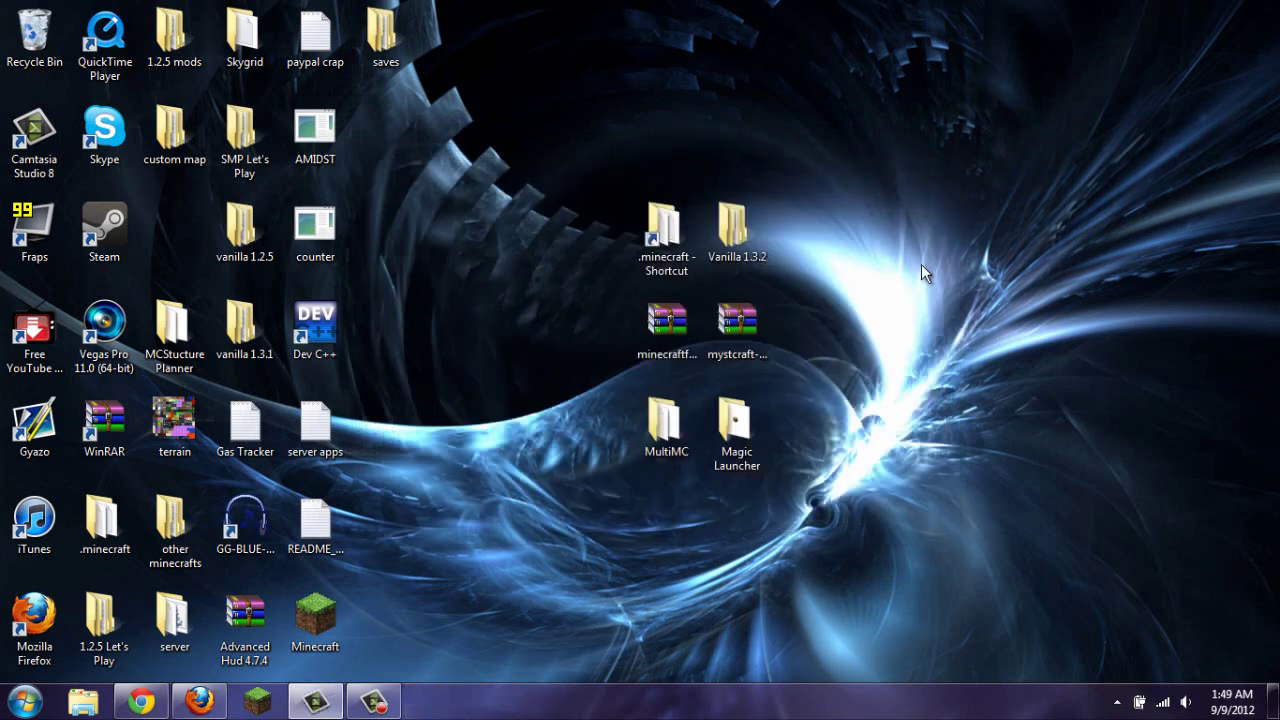
double_click(740, 432)
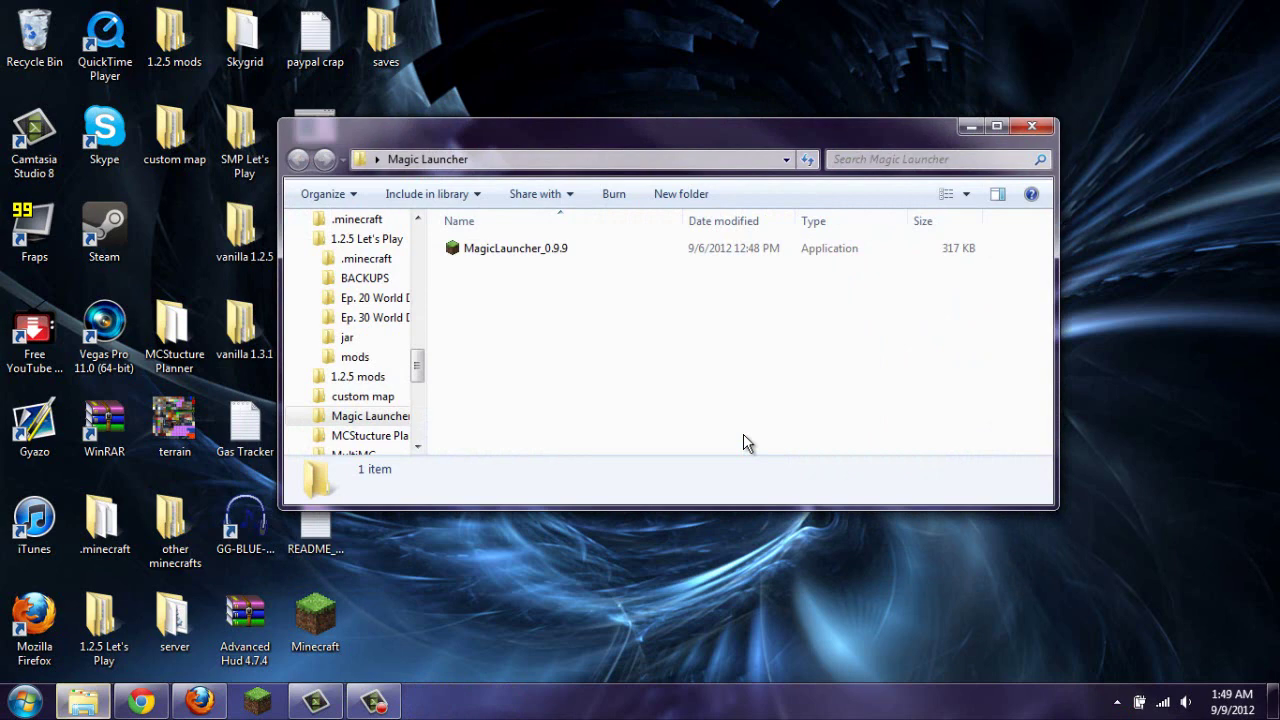
double_click(472, 256)
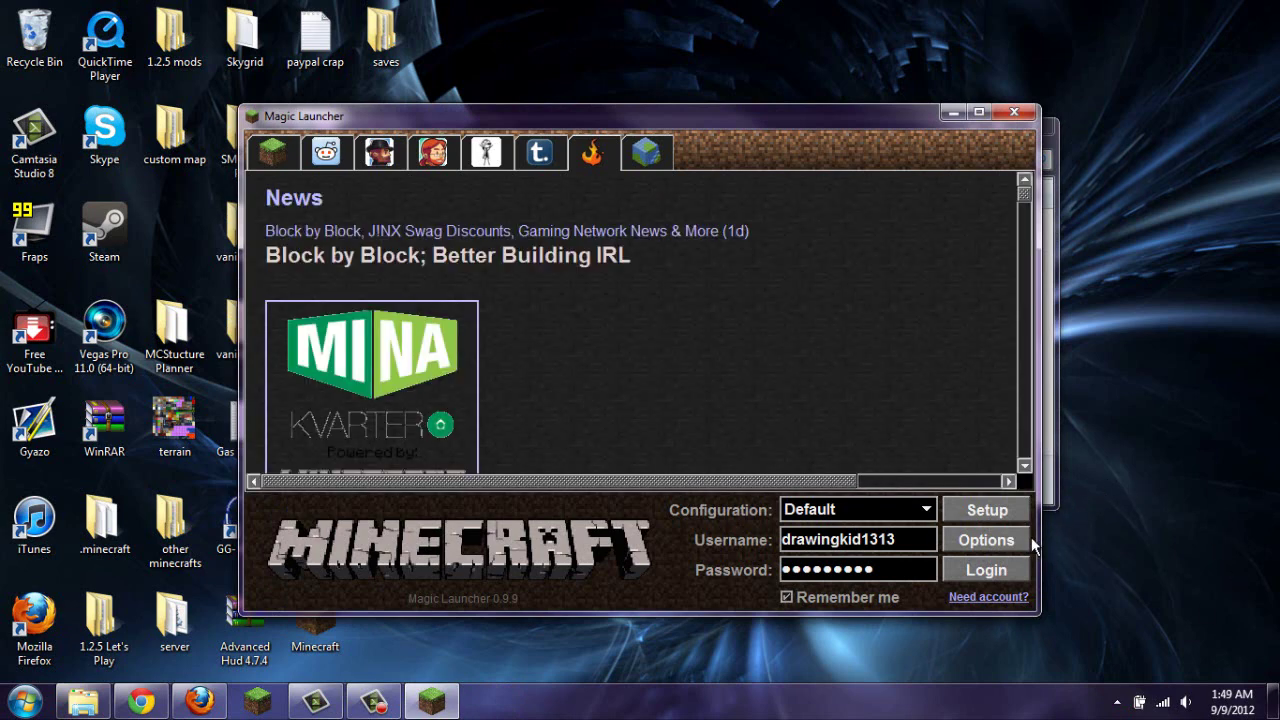
left_click(990, 512)
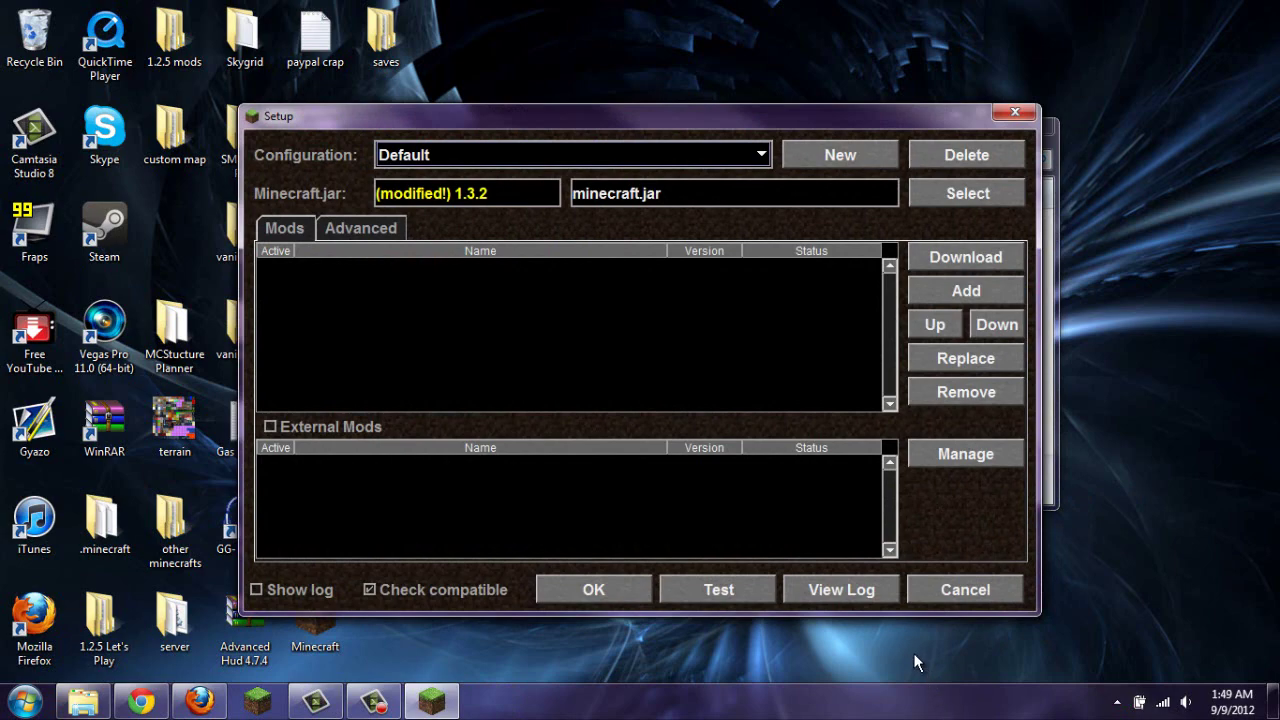
left_click(1012, 110)
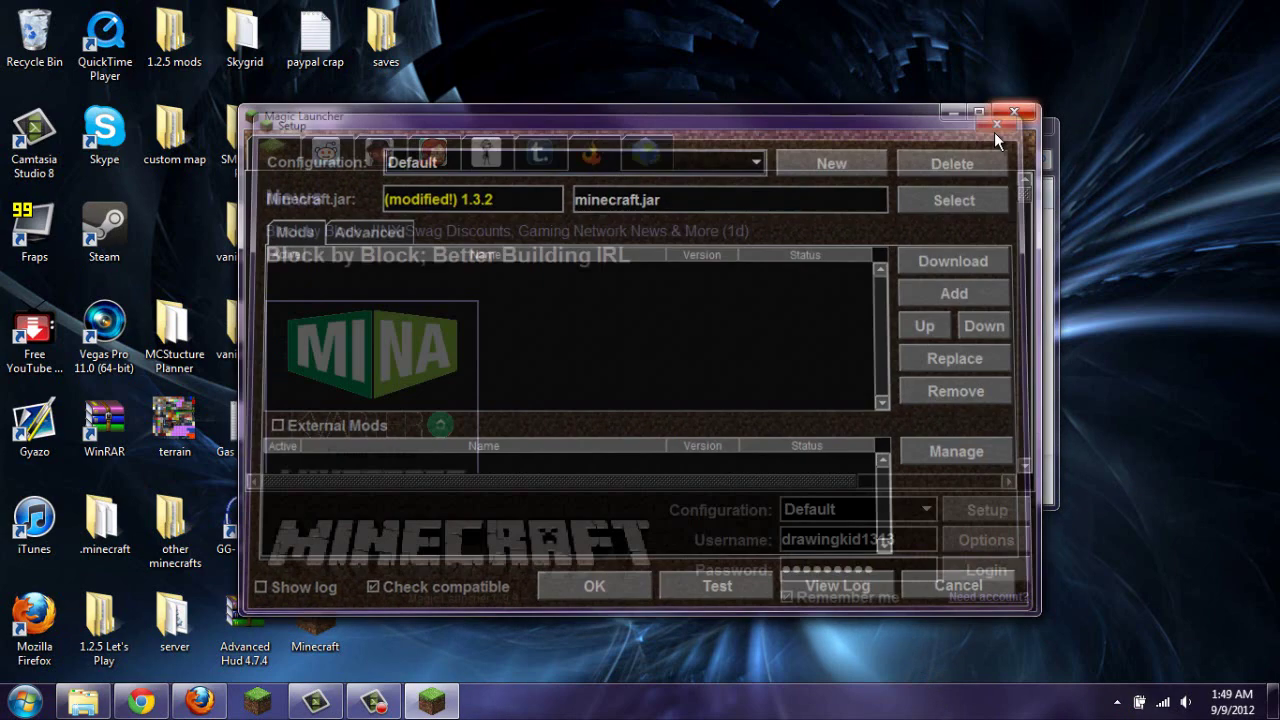
left_click(1032, 129)
left_click(1032, 129)
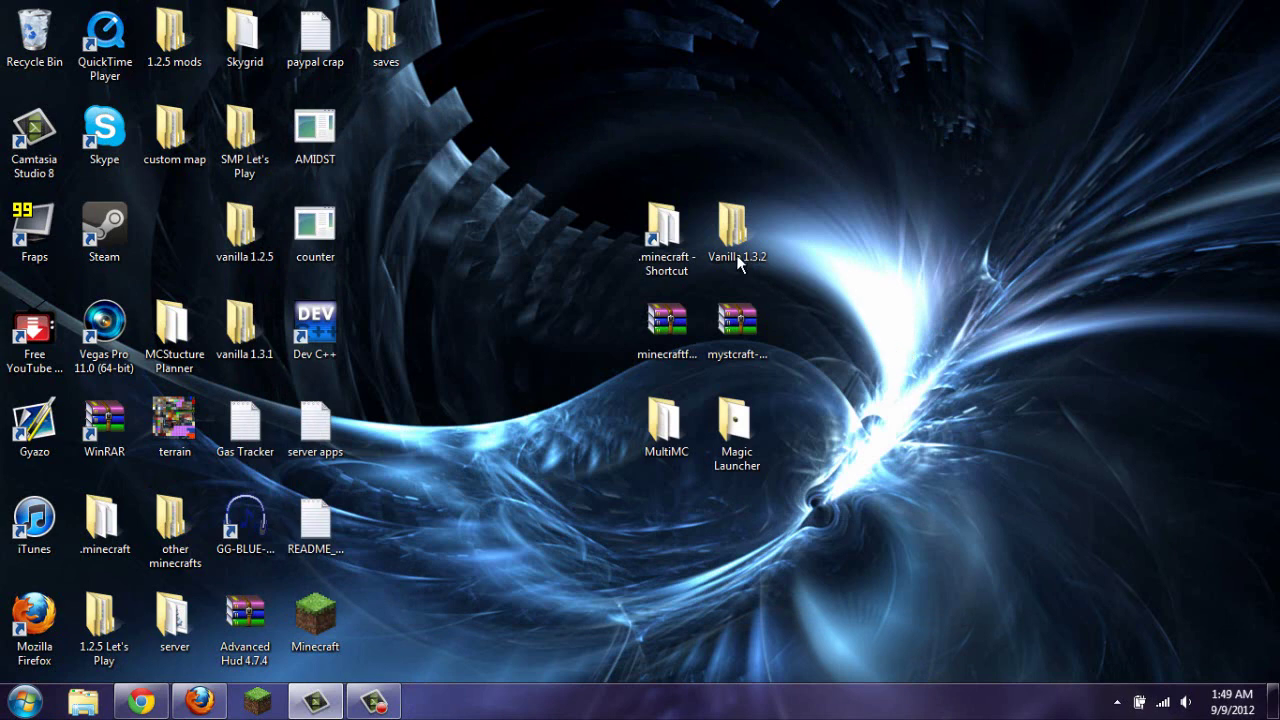
Step: Delete the modified .minecraft folder from the AppData Roaming folder
double_click(655, 220)
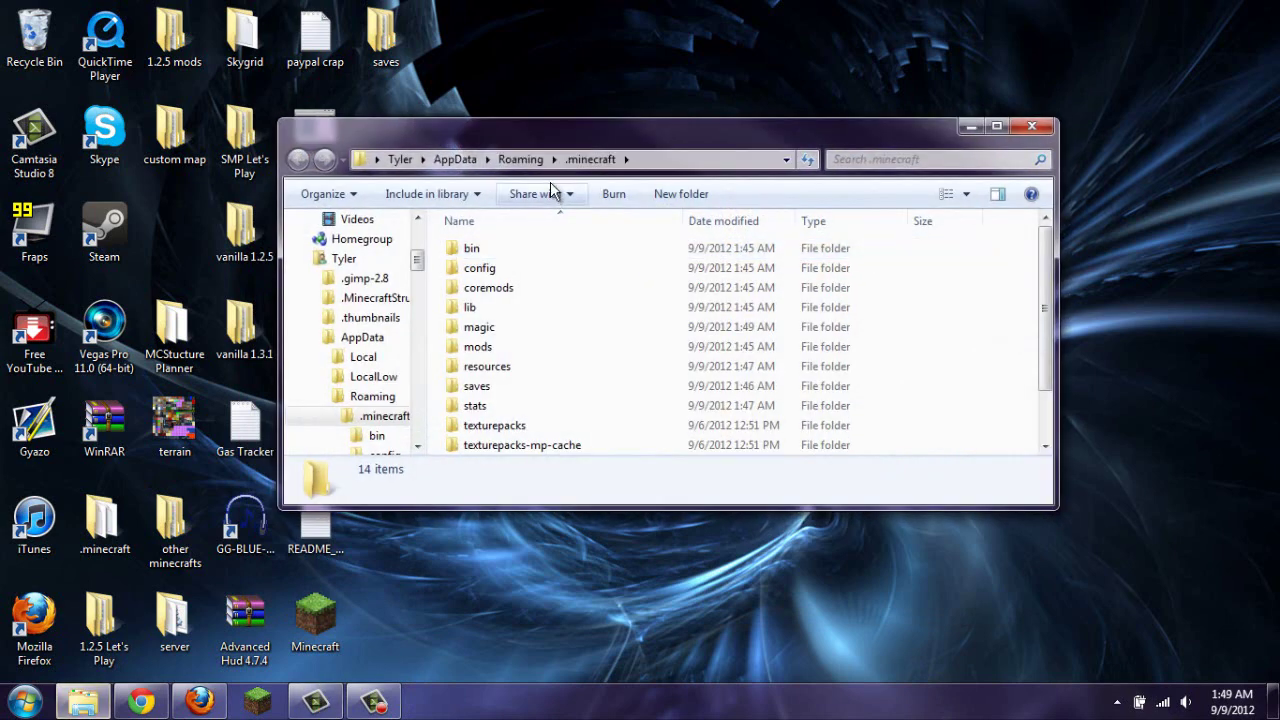
left_click(520, 159)
key("Delete")
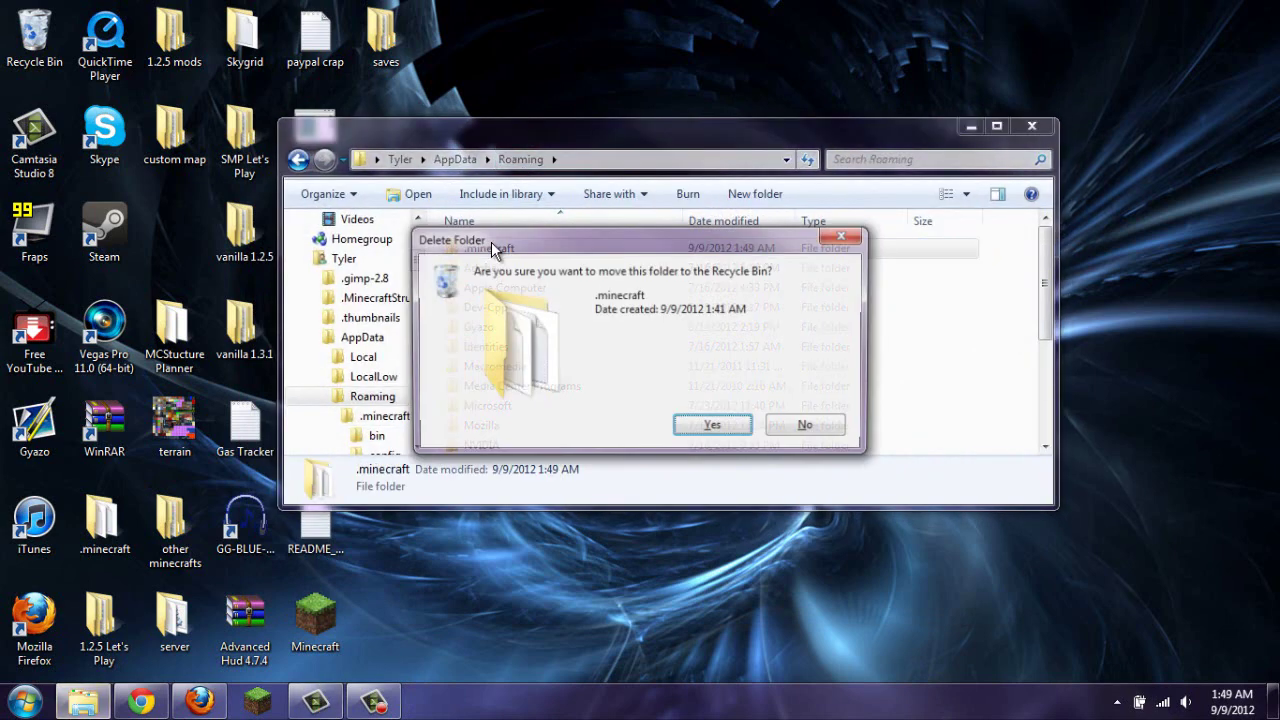
key("Return")
Step: Copy the clean .minecraft folder from Vanilla 1.3.2 into Roaming and close both folder windows
left_click_drag(735, 147, 826, 324)
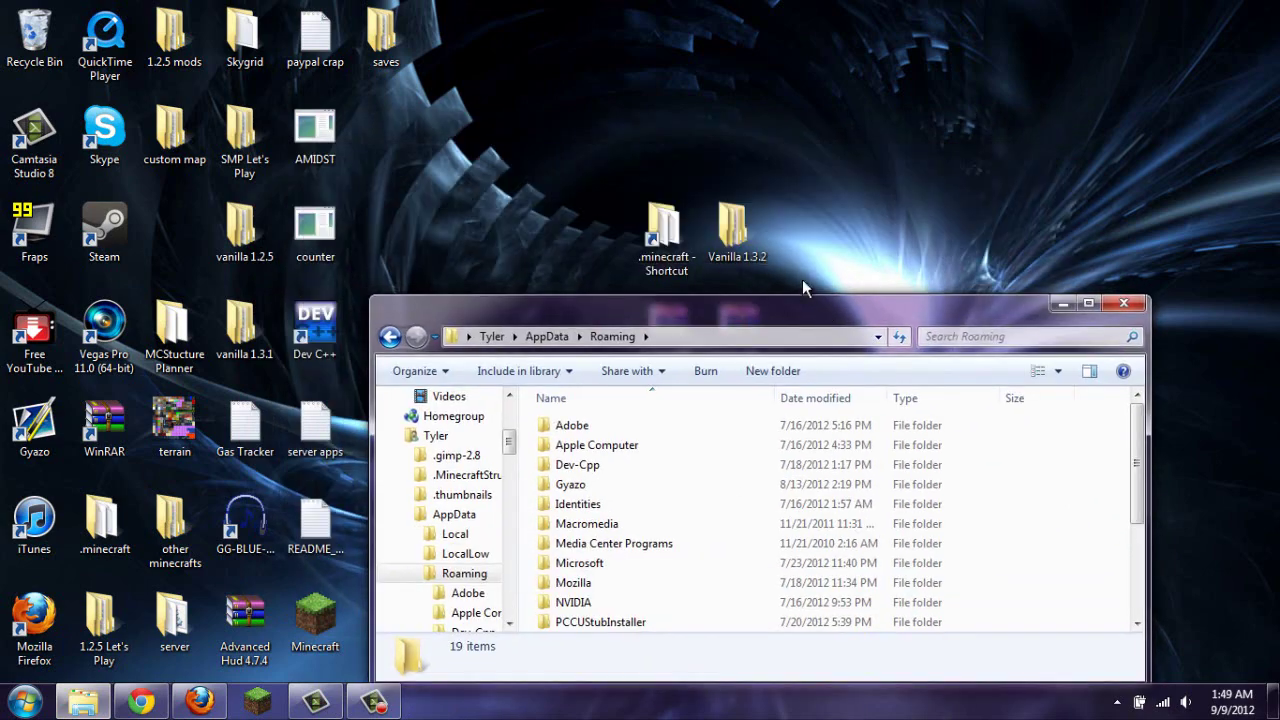
double_click(755, 242)
left_click_drag(594, 144, 381, 306)
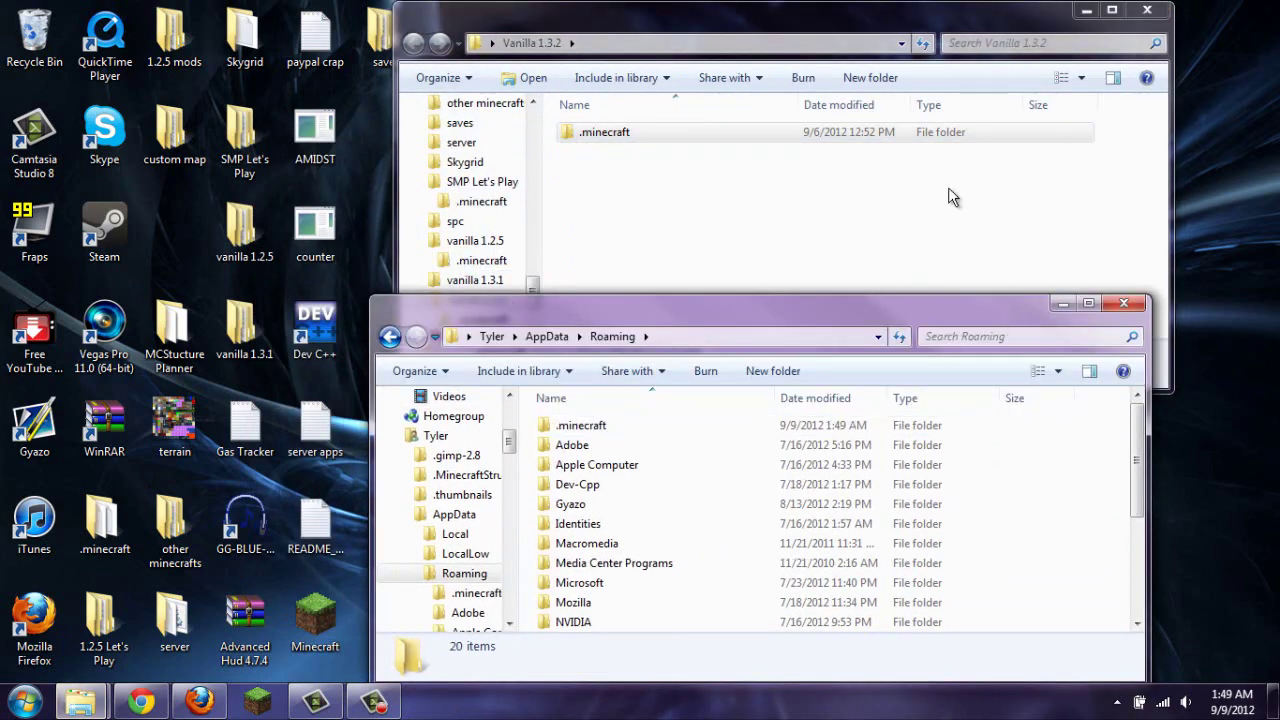
left_click(1170, 22)
left_click(1148, 11)
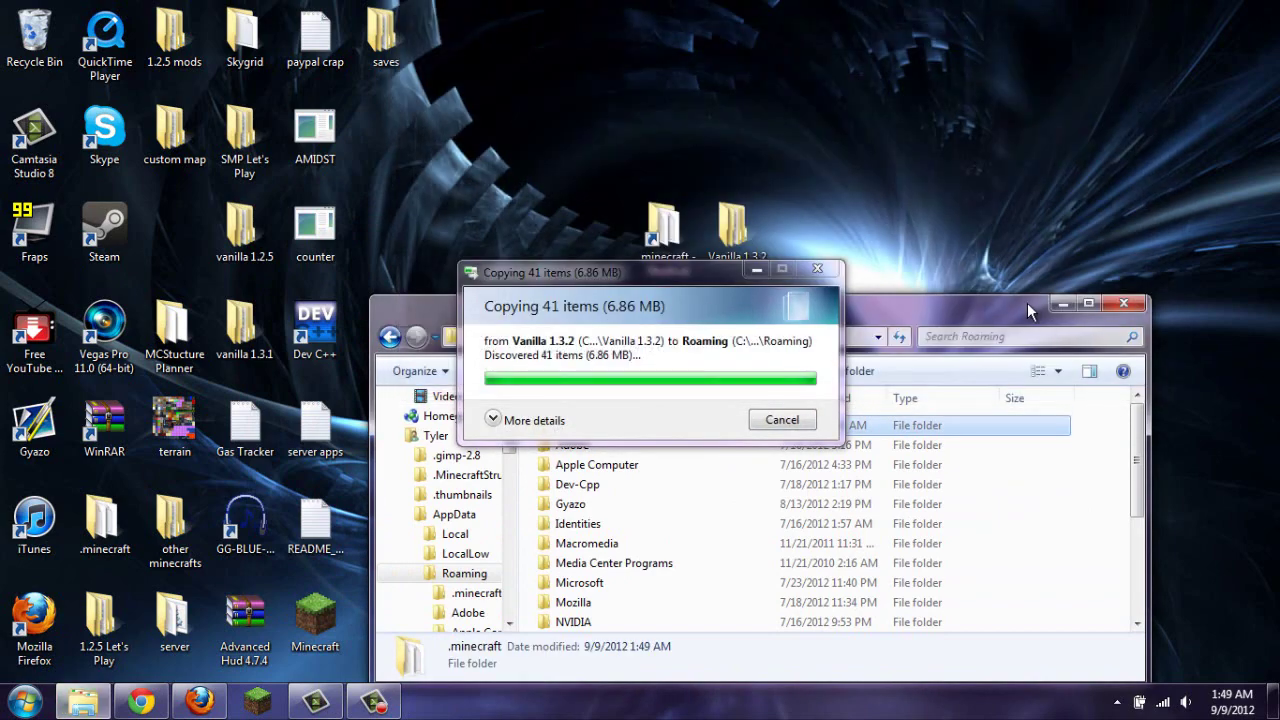
left_click_drag(997, 314, 984, 196)
left_click(1068, 172)
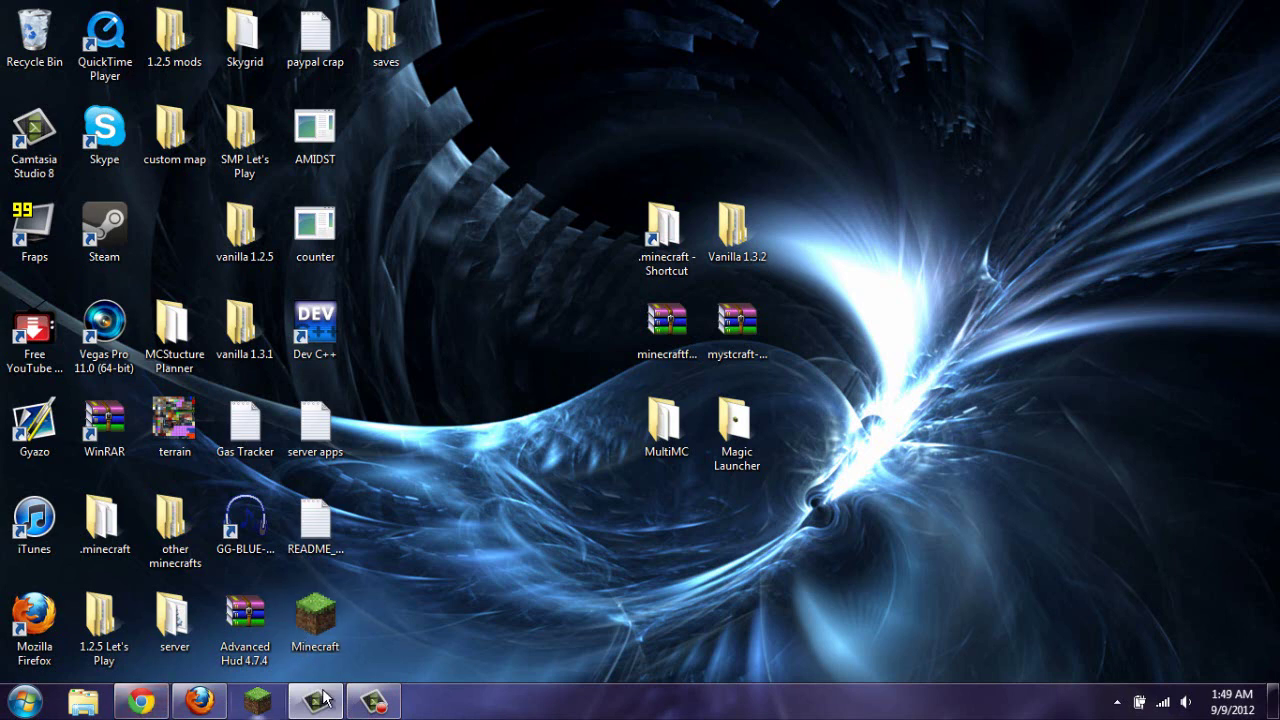
Step: Move MagicLauncher_0.9.9 onto the desktop beside the Minecraft icon and delete its emptied Magic Launcher folder
double_click(736, 425)
left_click_drag(550, 294, 526, 618)
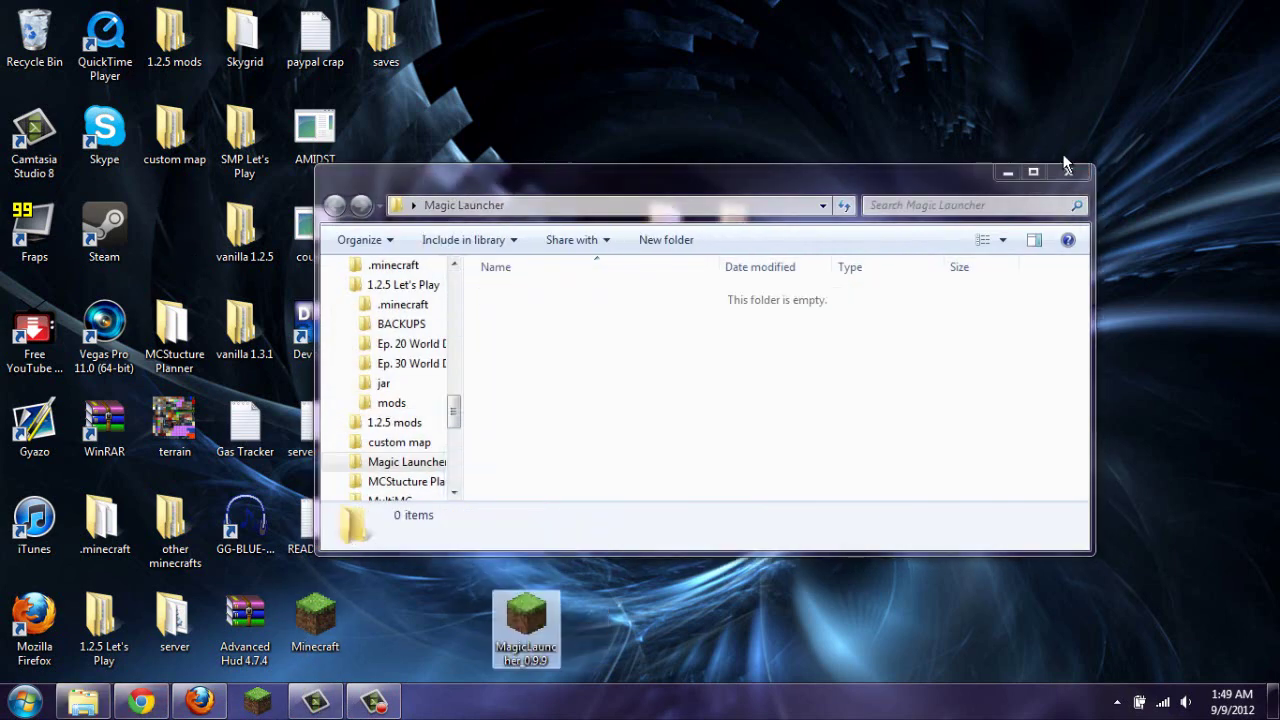
left_click(1068, 172)
key("Delete")
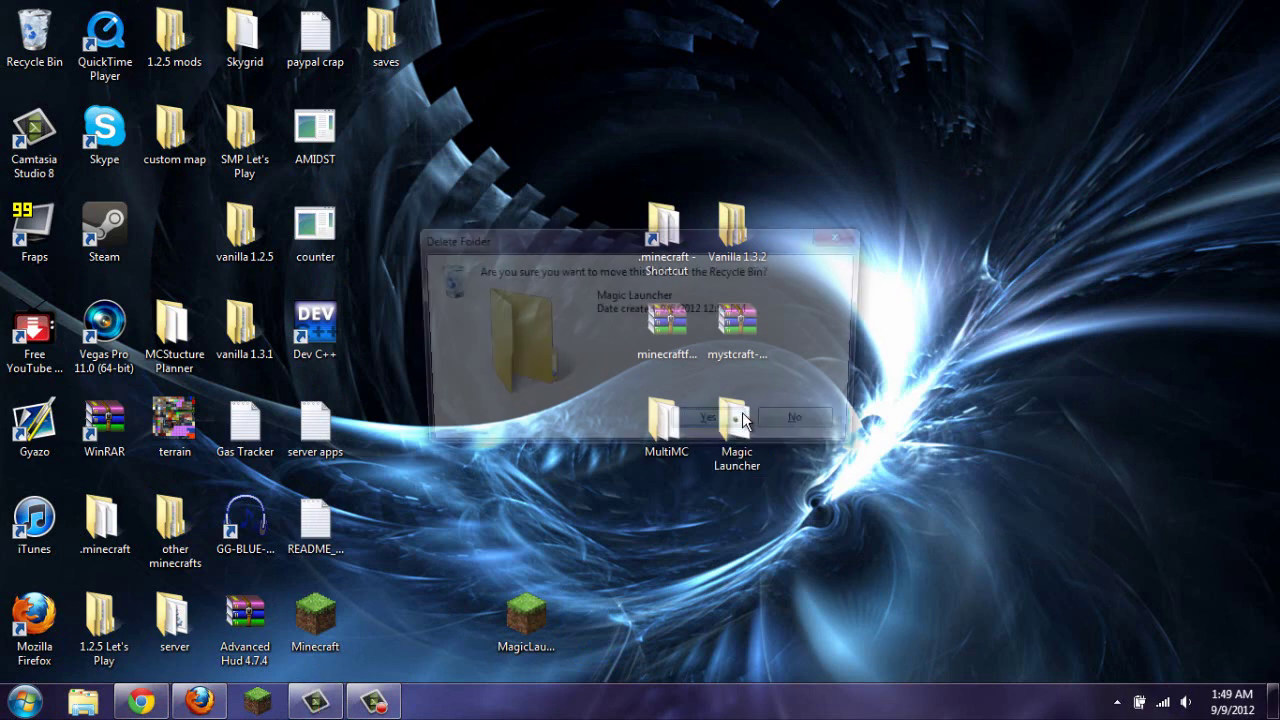
left_click(740, 425)
left_click_drag(526, 633, 455, 630)
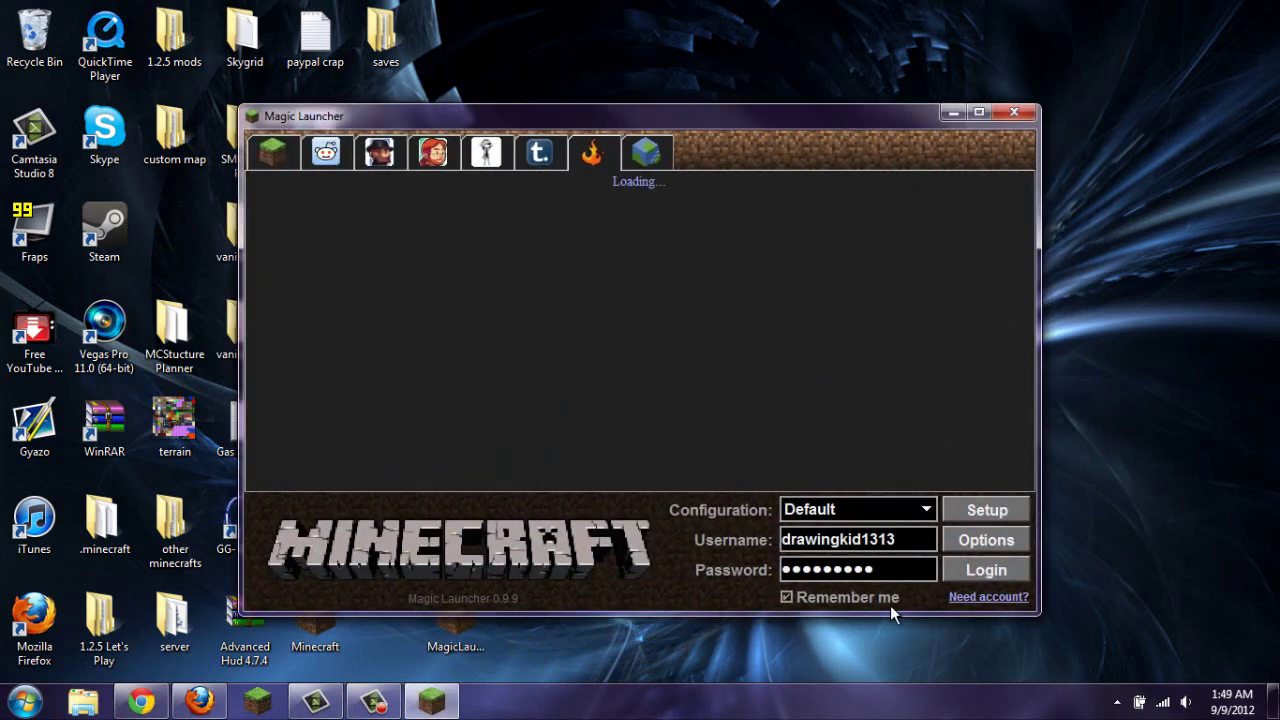
Step: Create a new Magic Launcher configuration named Mystcraft in the setup
left_click(979, 509)
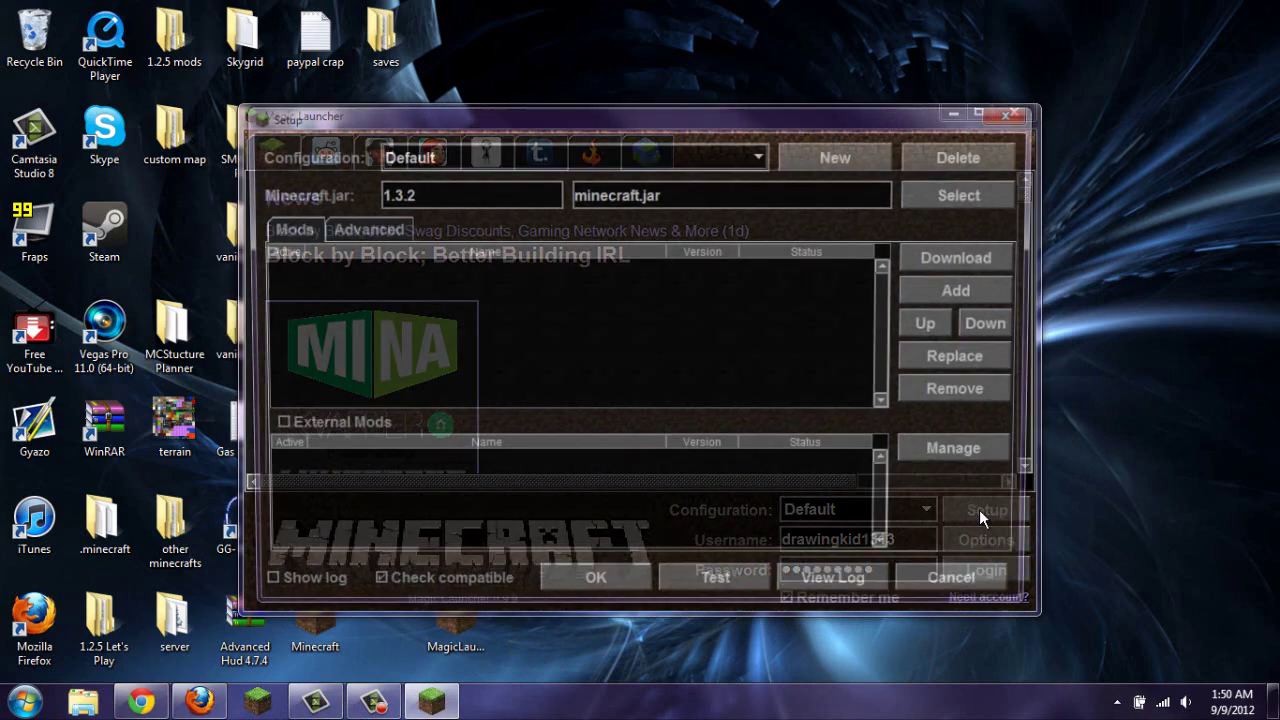
left_click(823, 158)
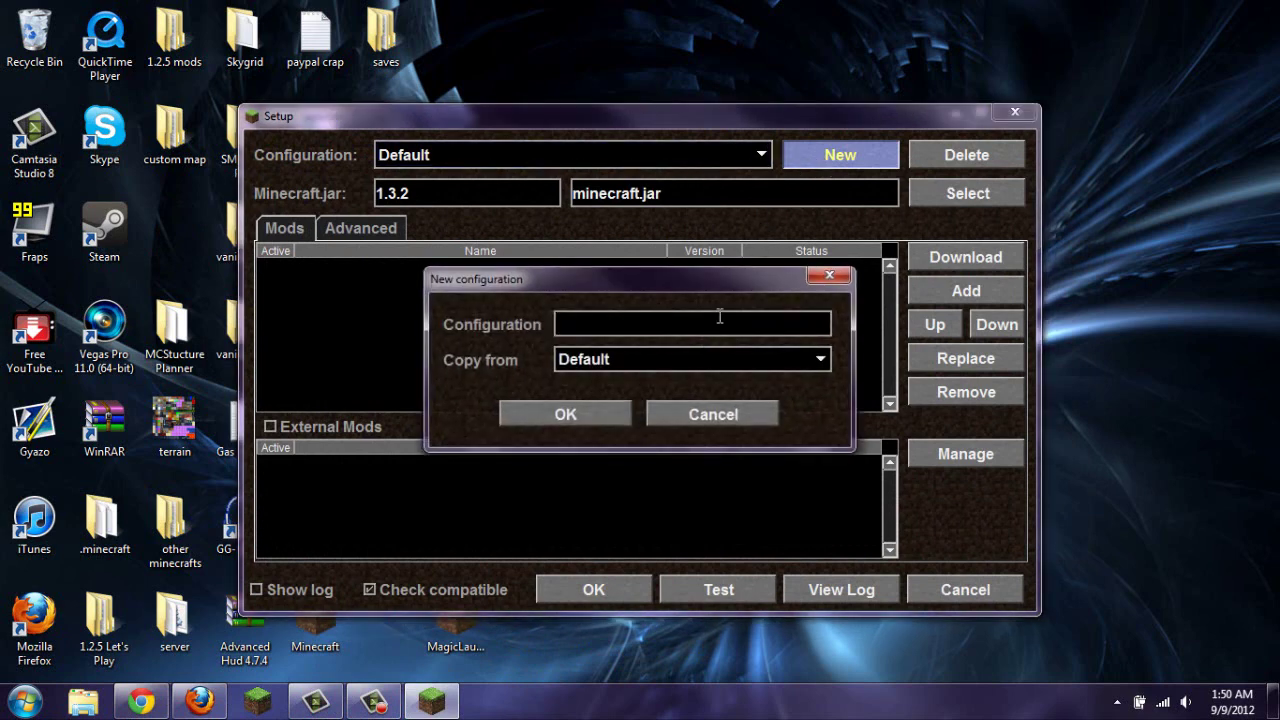
type("Mystcraft")
key("Return")
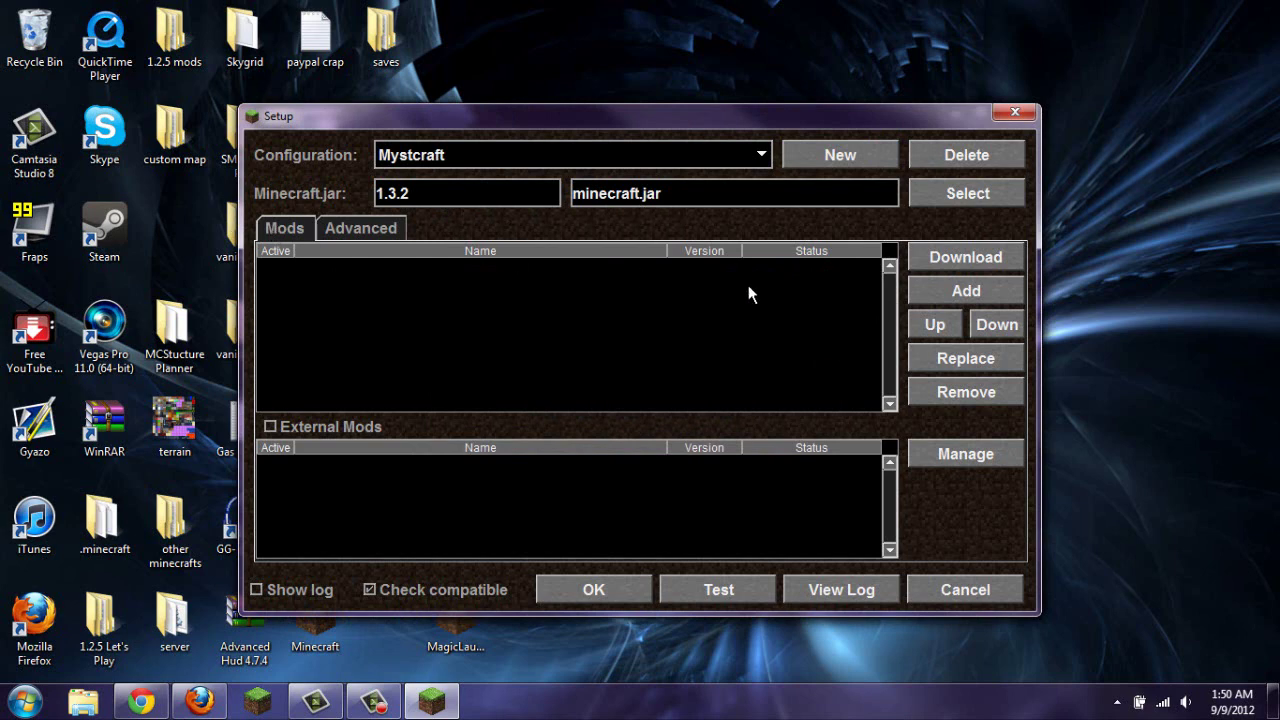
Step: Add minecraftforge-universal-4.0.0.248.zip and mystcraft-uni-1.3.2-0.9.2.01-Forge-4.0.0.247.zip from the Desktop folder to the Mystcraft configuration's mods
left_click(986, 296)
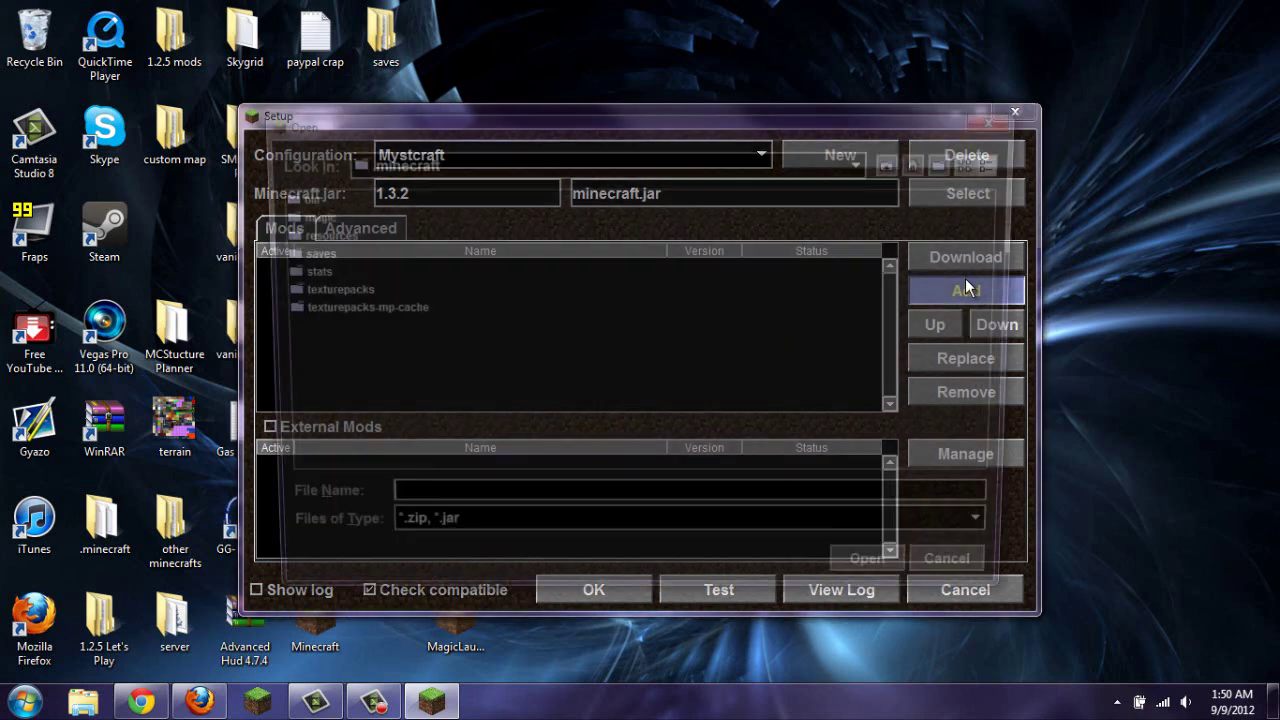
left_click(897, 164)
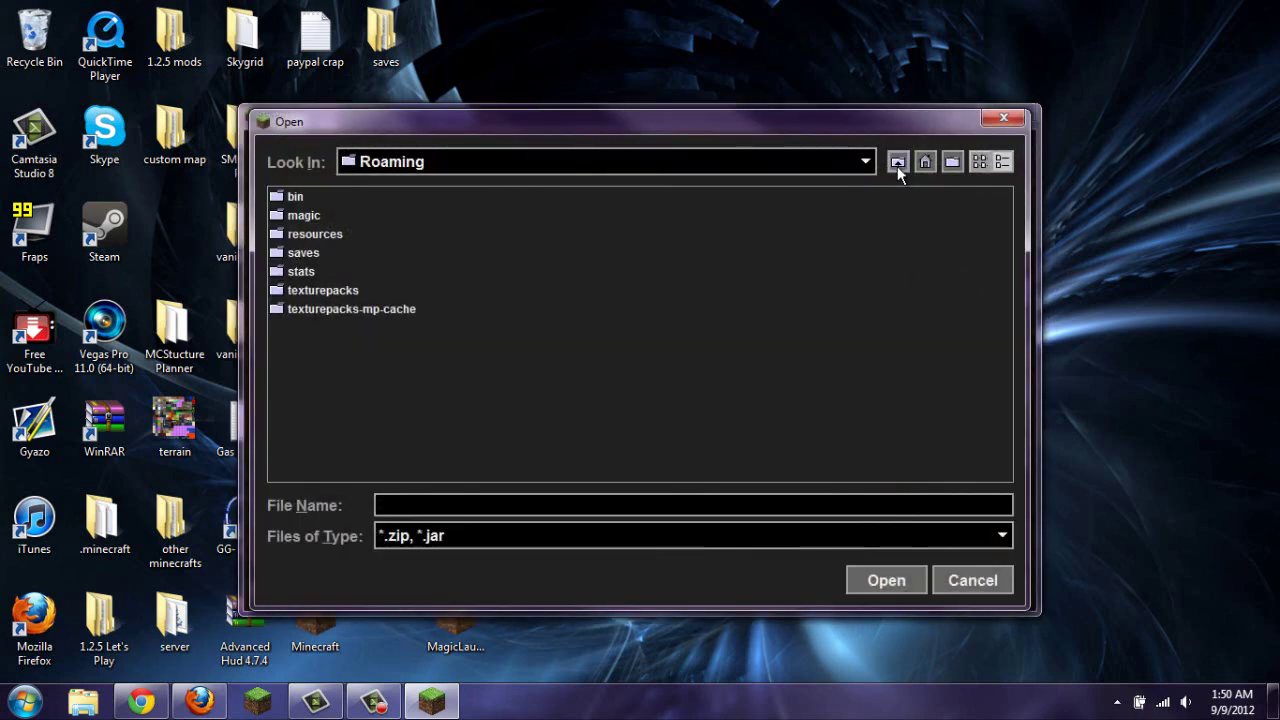
left_click(897, 164)
left_click(897, 164)
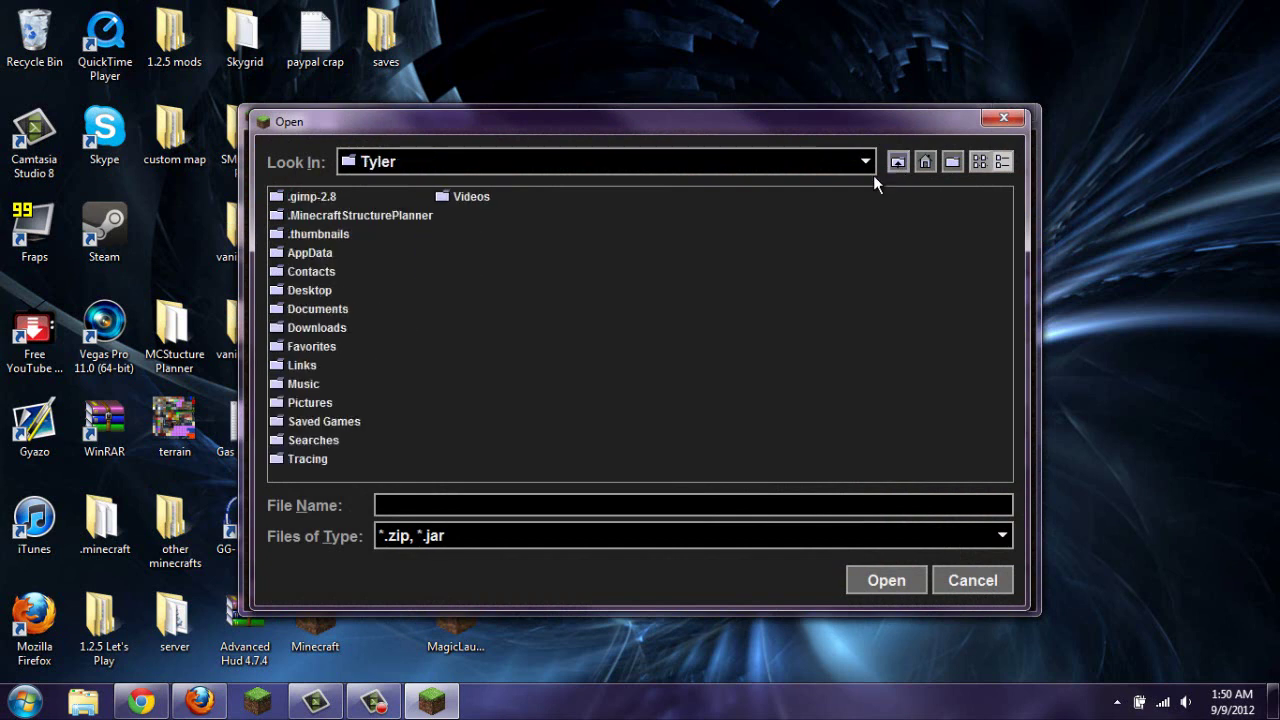
double_click(300, 290)
left_click(558, 243)
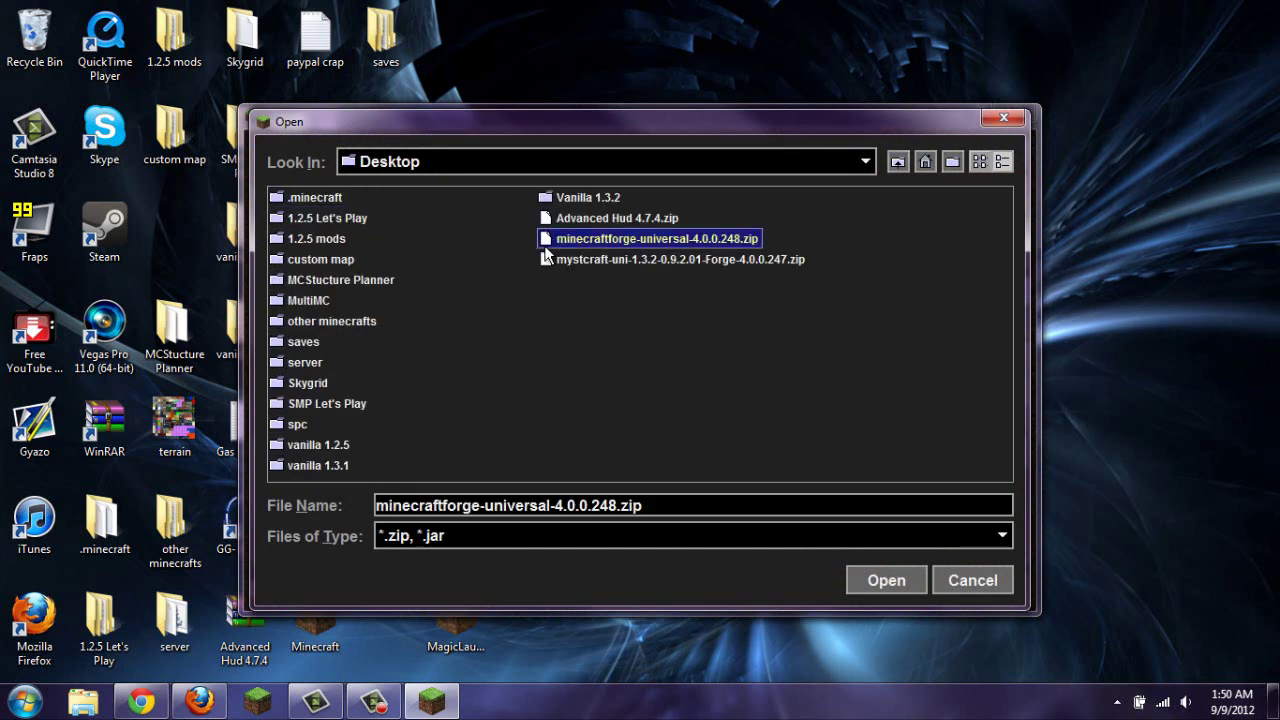
left_click(559, 262, "ctrl")
key("Return")
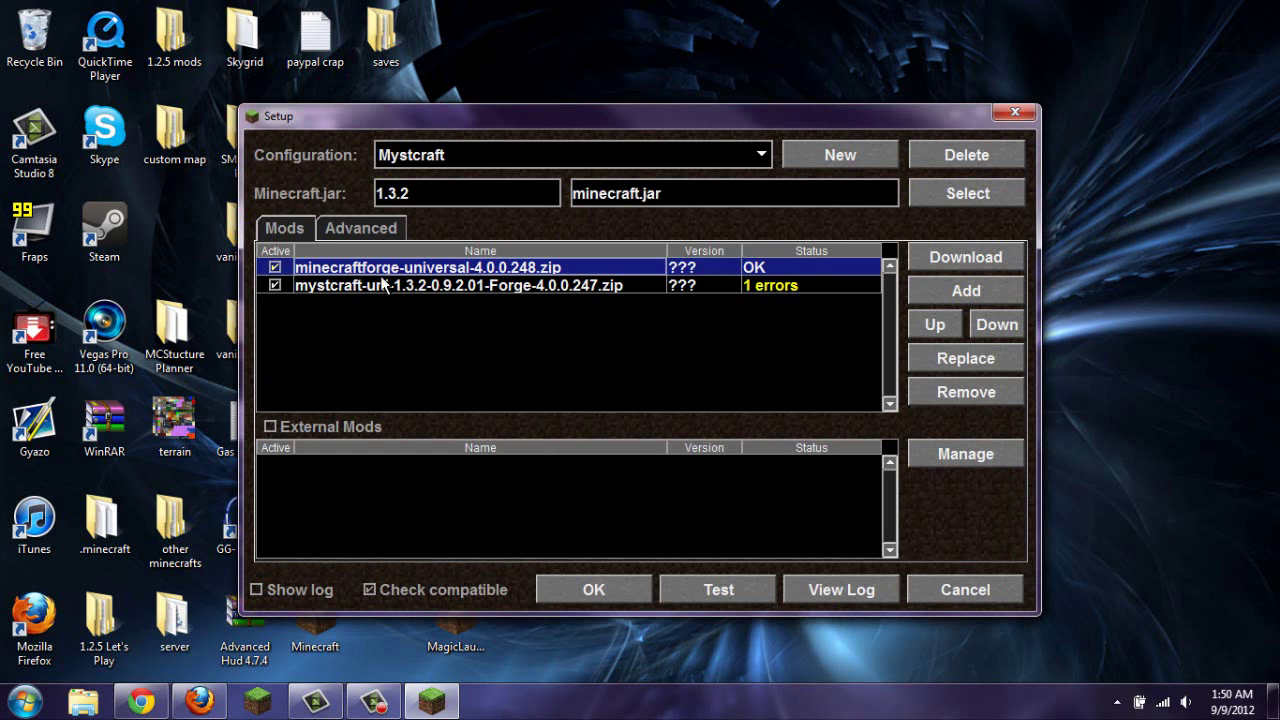
Step: Review the Forge and Mystcraft mod entries, save the configuration, and log in with the remembered account to launch Minecraft
left_click(450, 286)
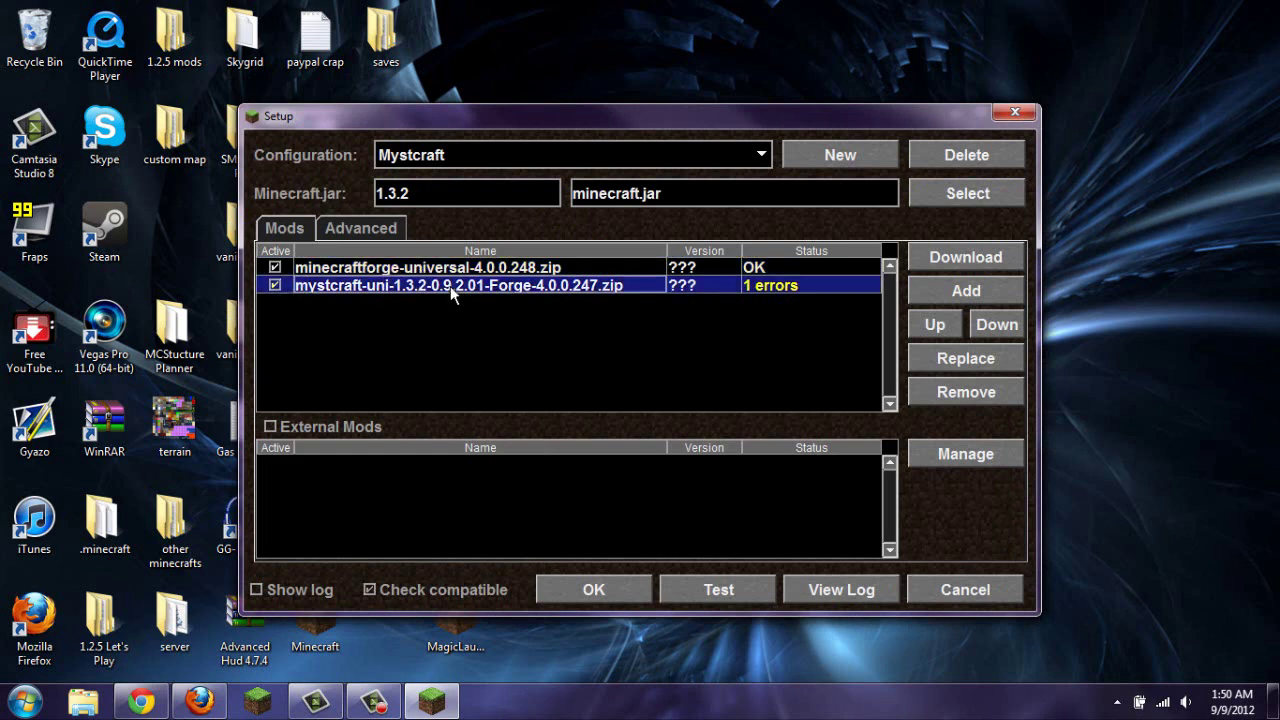
left_click(456, 270)
left_click(456, 285)
left_click(457, 272)
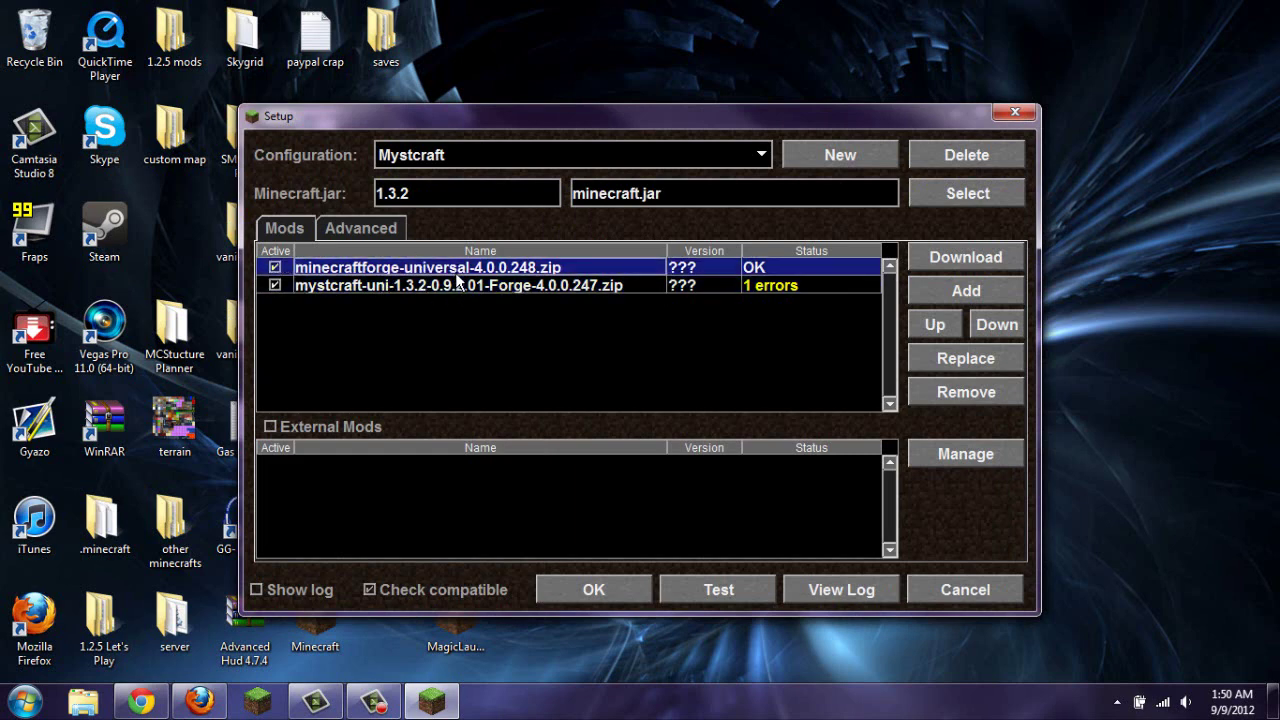
left_click(633, 589)
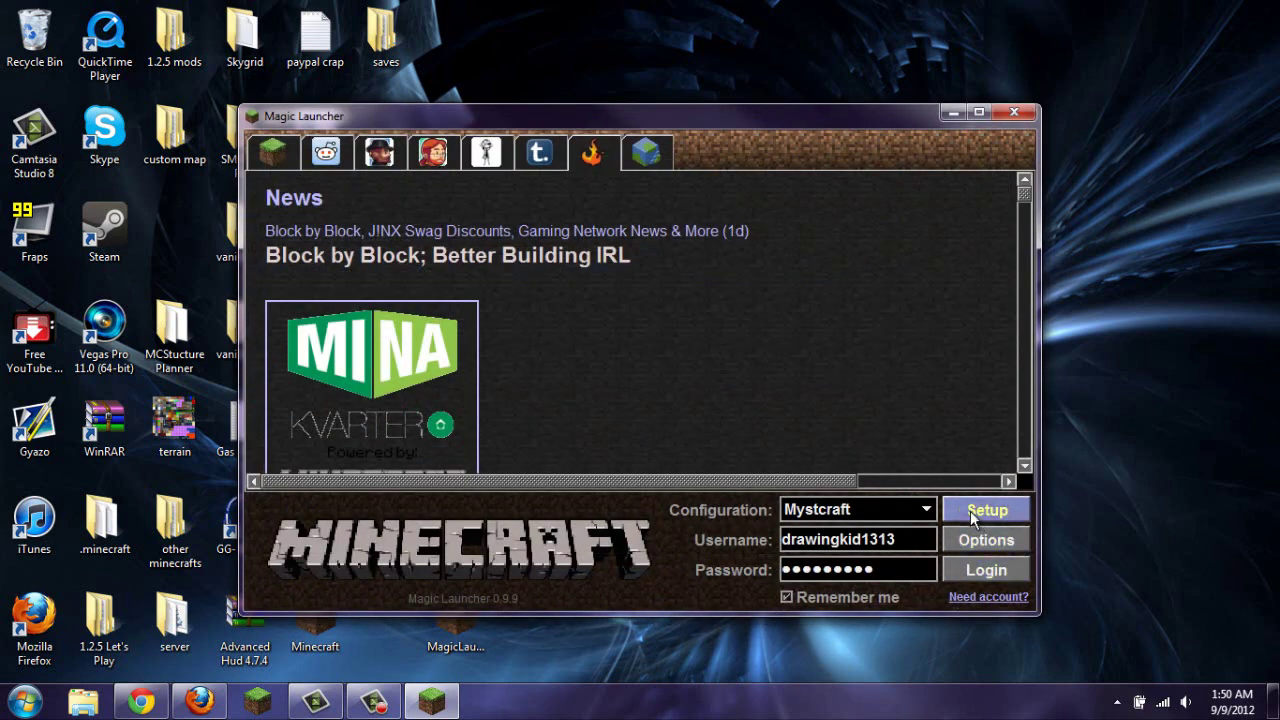
left_click(995, 568)
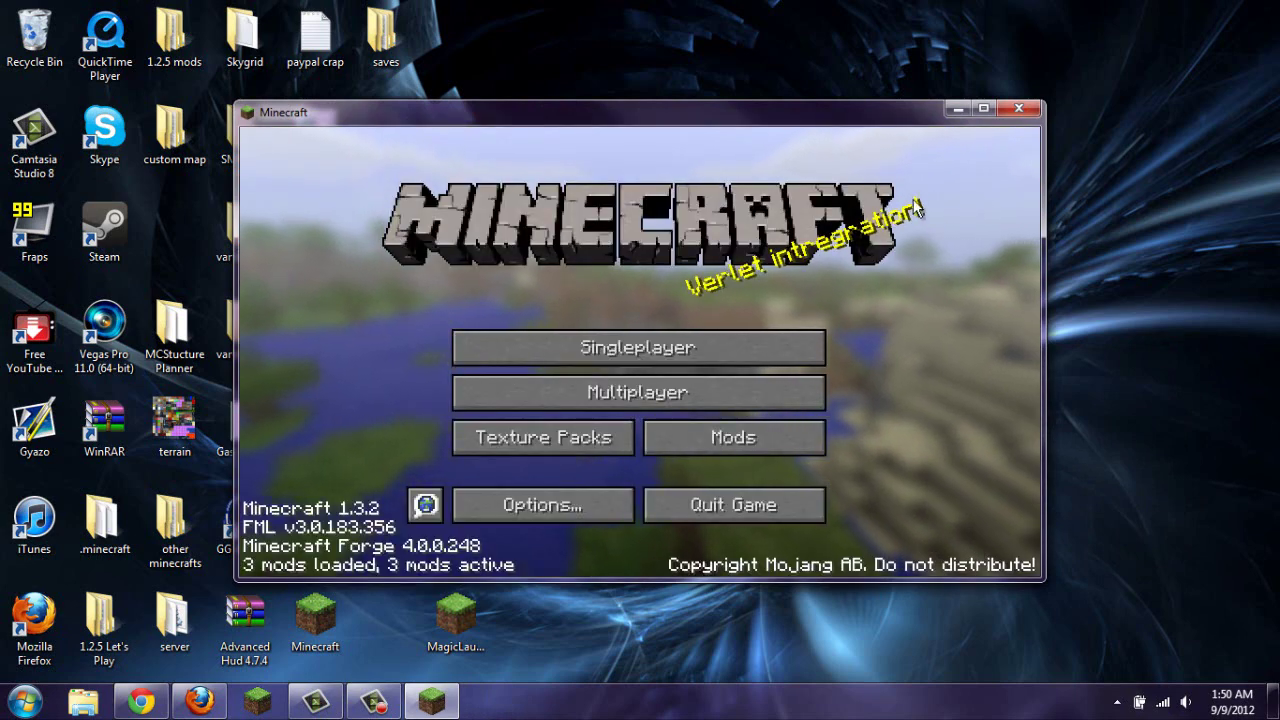
Step: View the Mystcraft entry in the game's mod list and return to the title screen
left_click(741, 430)
left_click(421, 395)
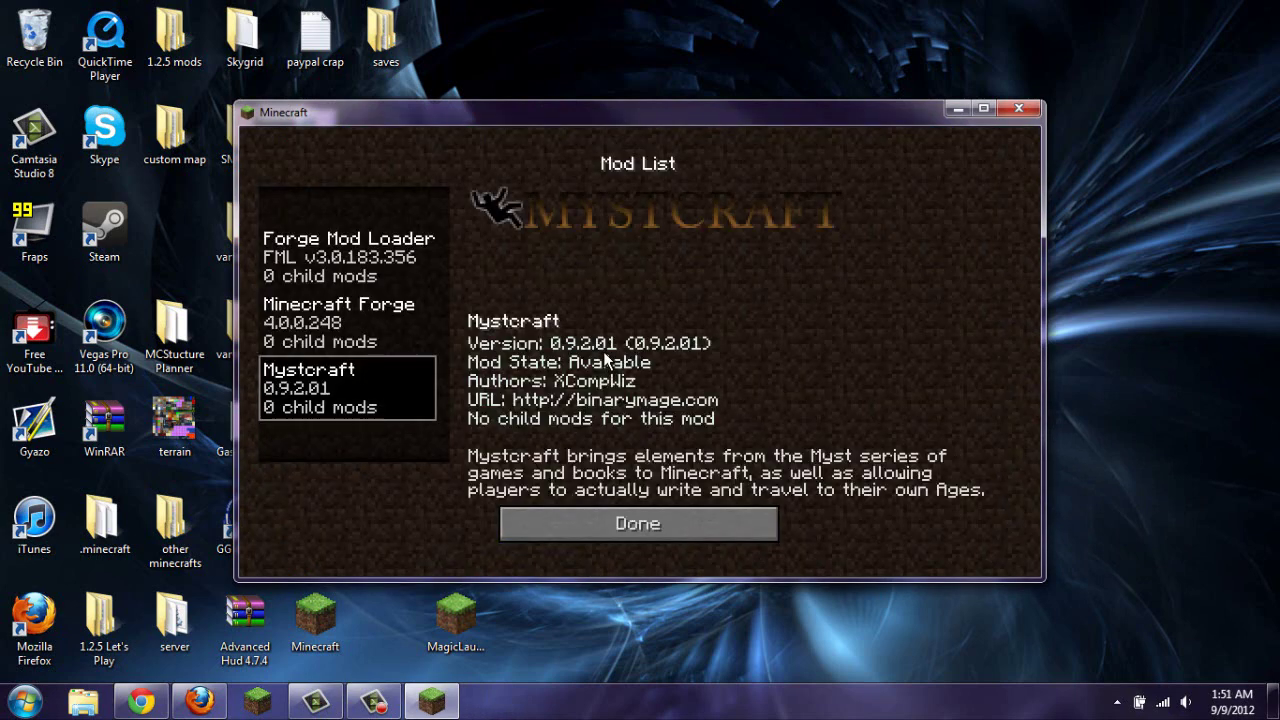
left_click(600, 523)
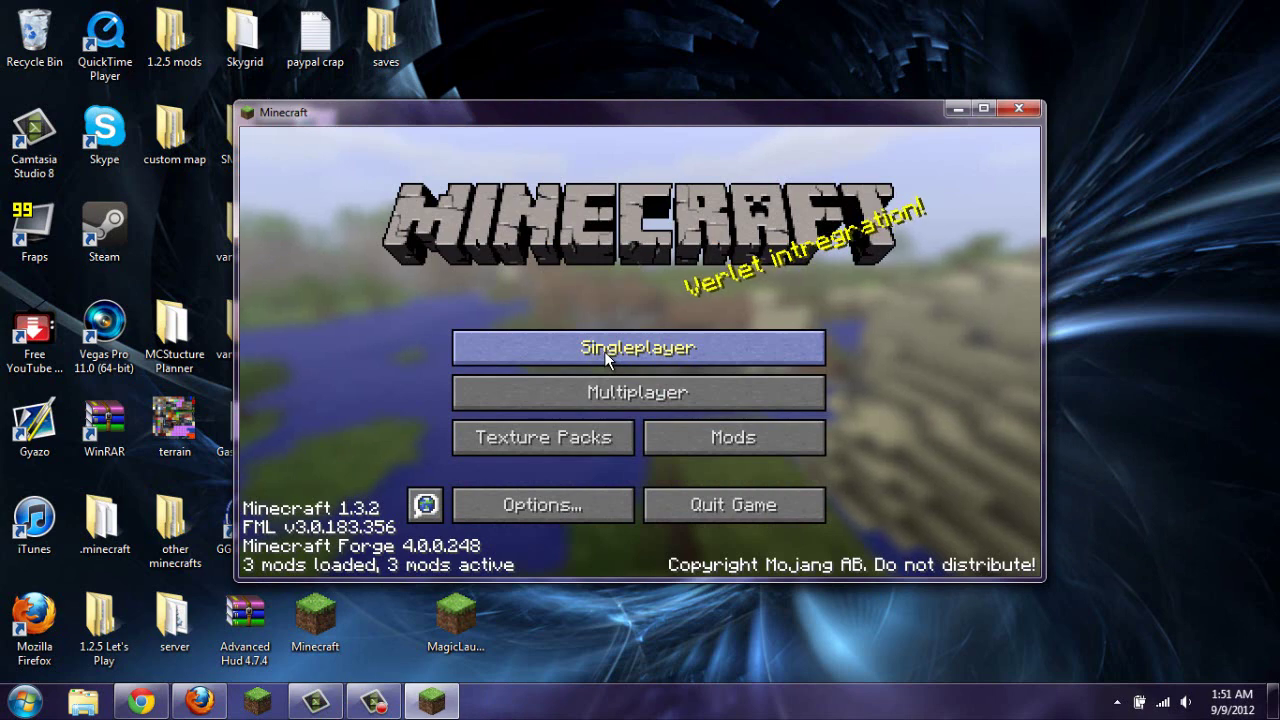
Step: Create a new singleplayer world in Creative mode with the default name New World
left_click(604, 351)
left_click(751, 500)
left_click(629, 334)
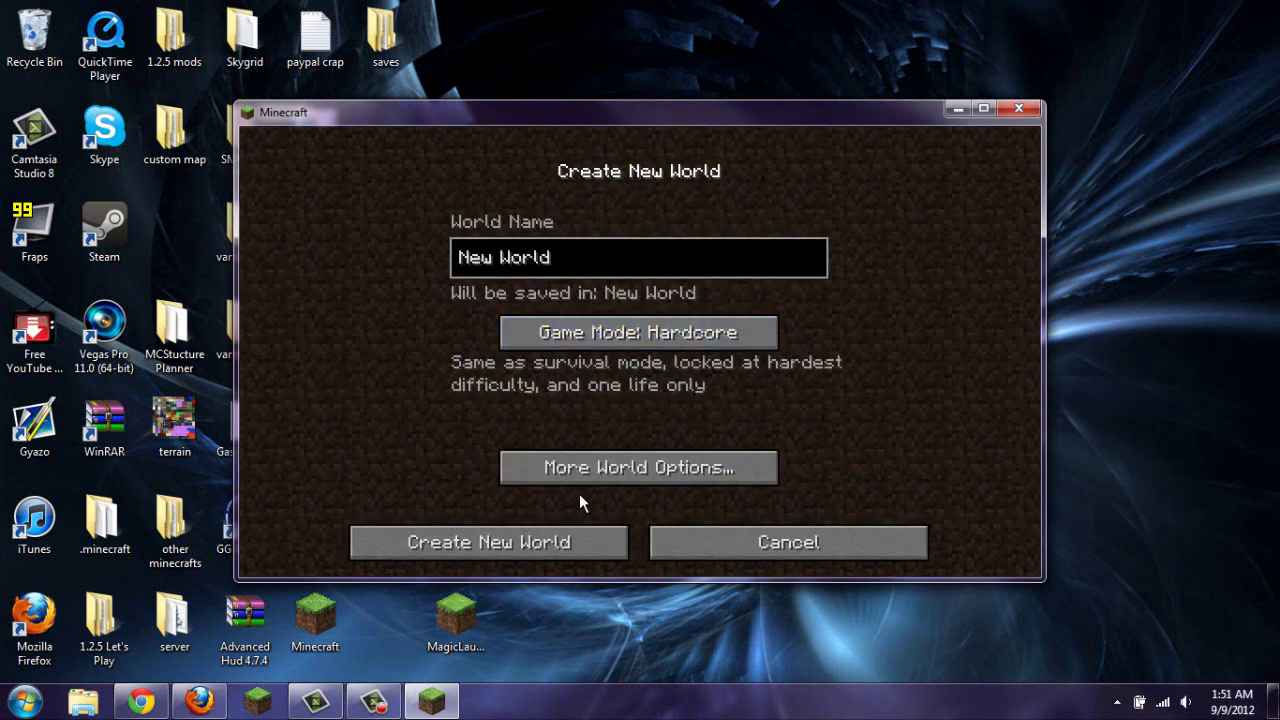
left_click(652, 322)
left_click(580, 550)
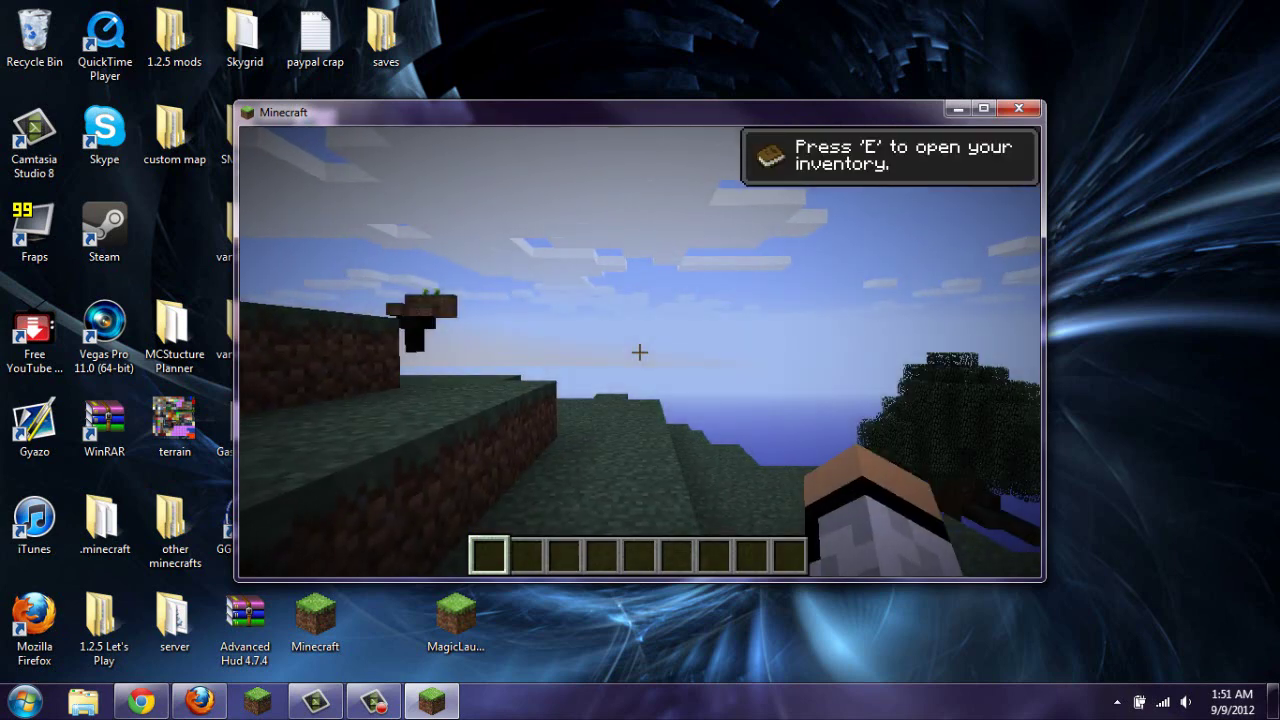
Step: Take Mystcraft's Writing Desk from the creative inventory, place it on the grass, and look around the spot
key("e")
left_click(792, 202)
scroll(645, 335, "down", 3)
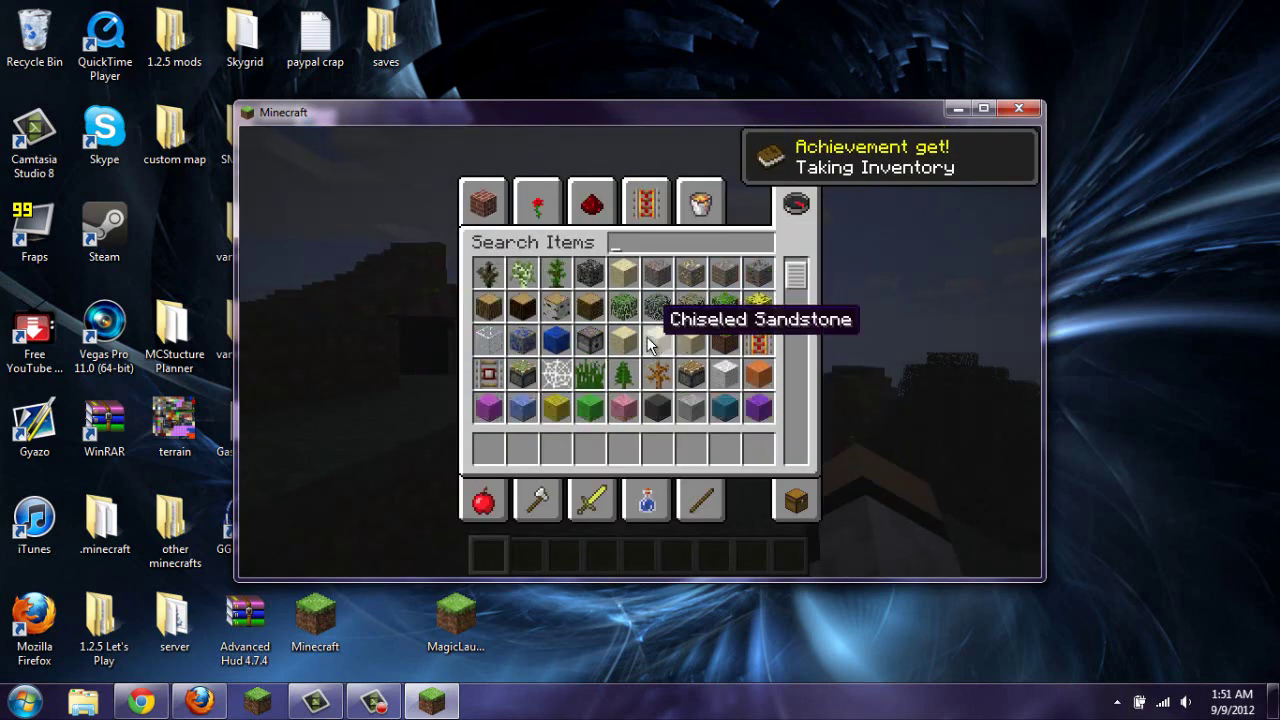
scroll(625, 355, "down", 15)
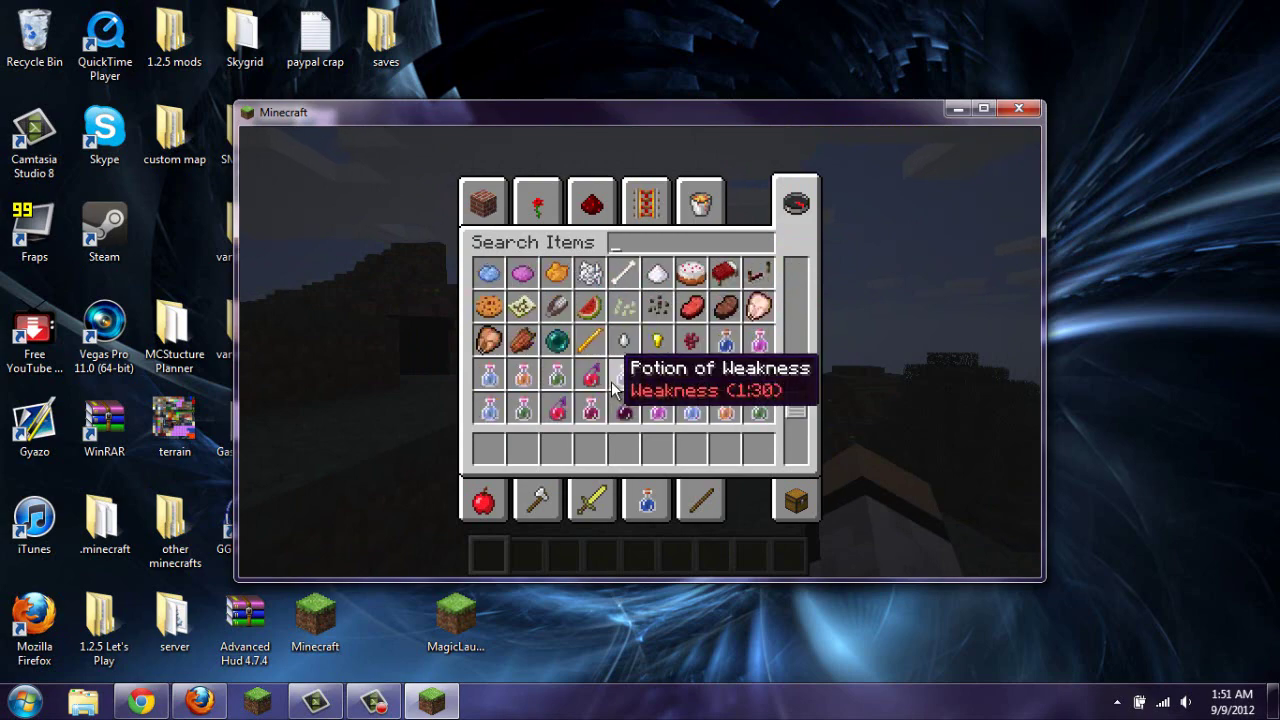
scroll(615, 385, "down", 5)
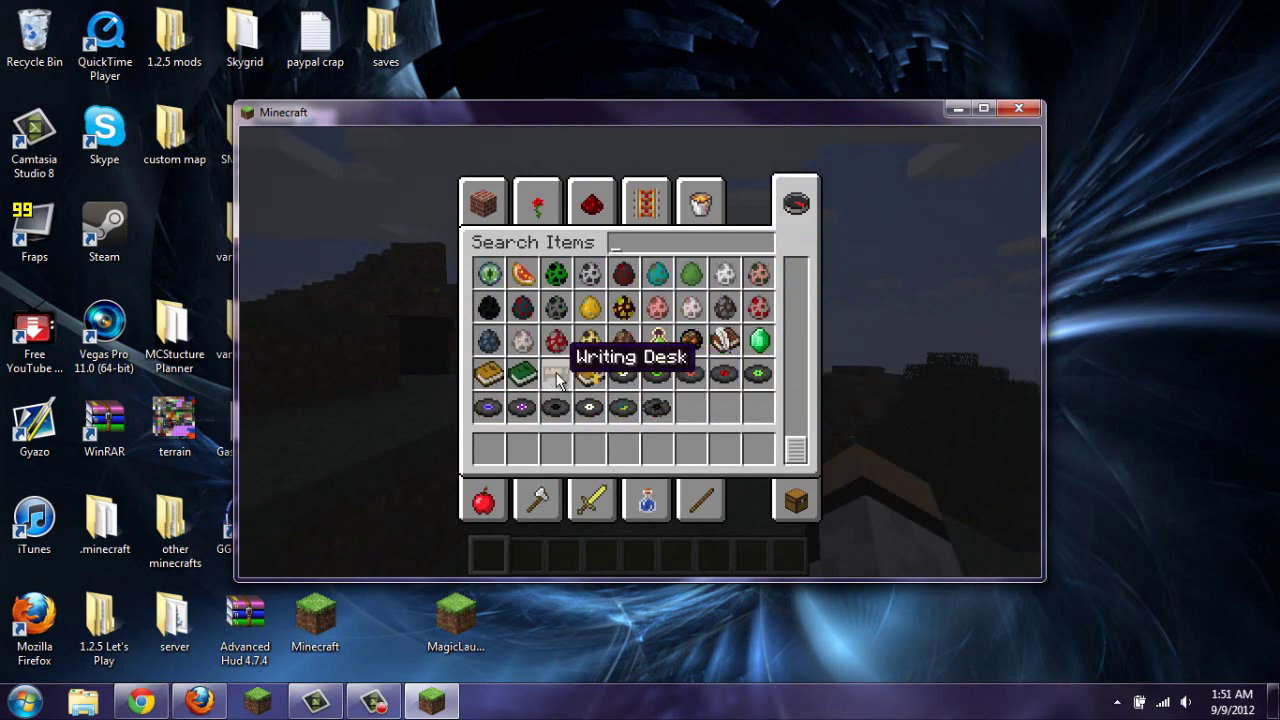
key("e")
right_click(640, 352)
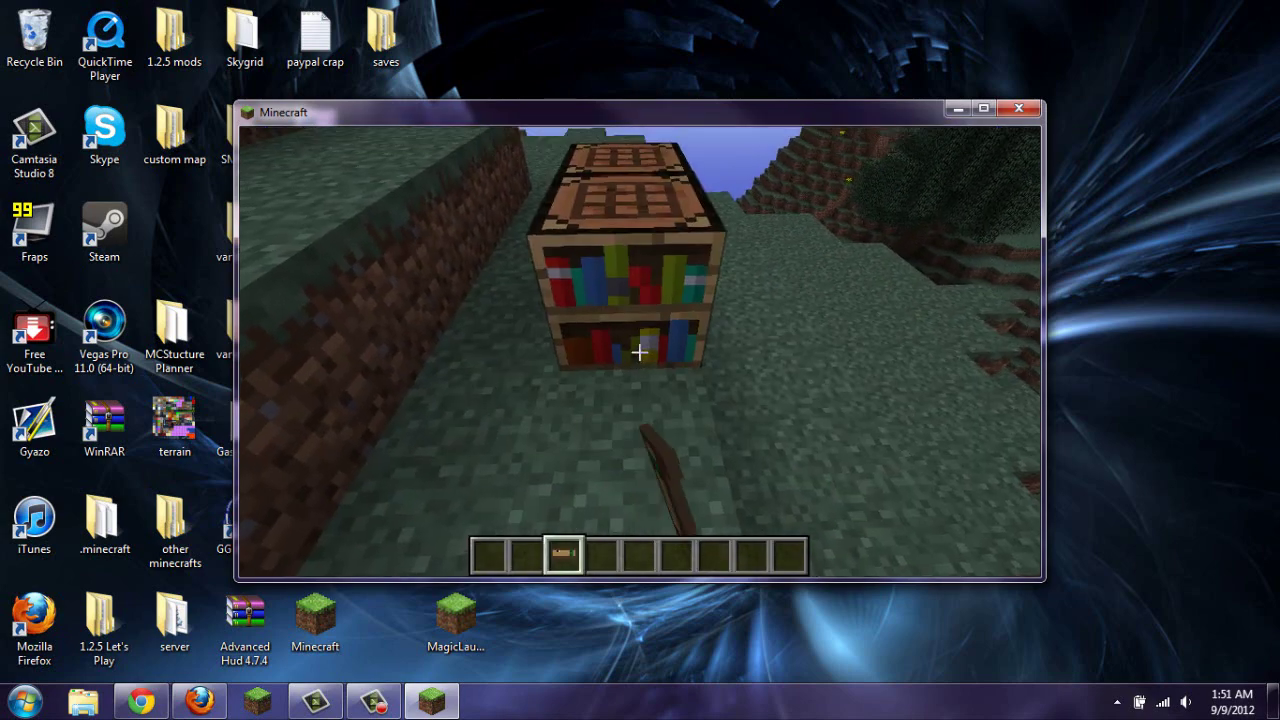
key("space")
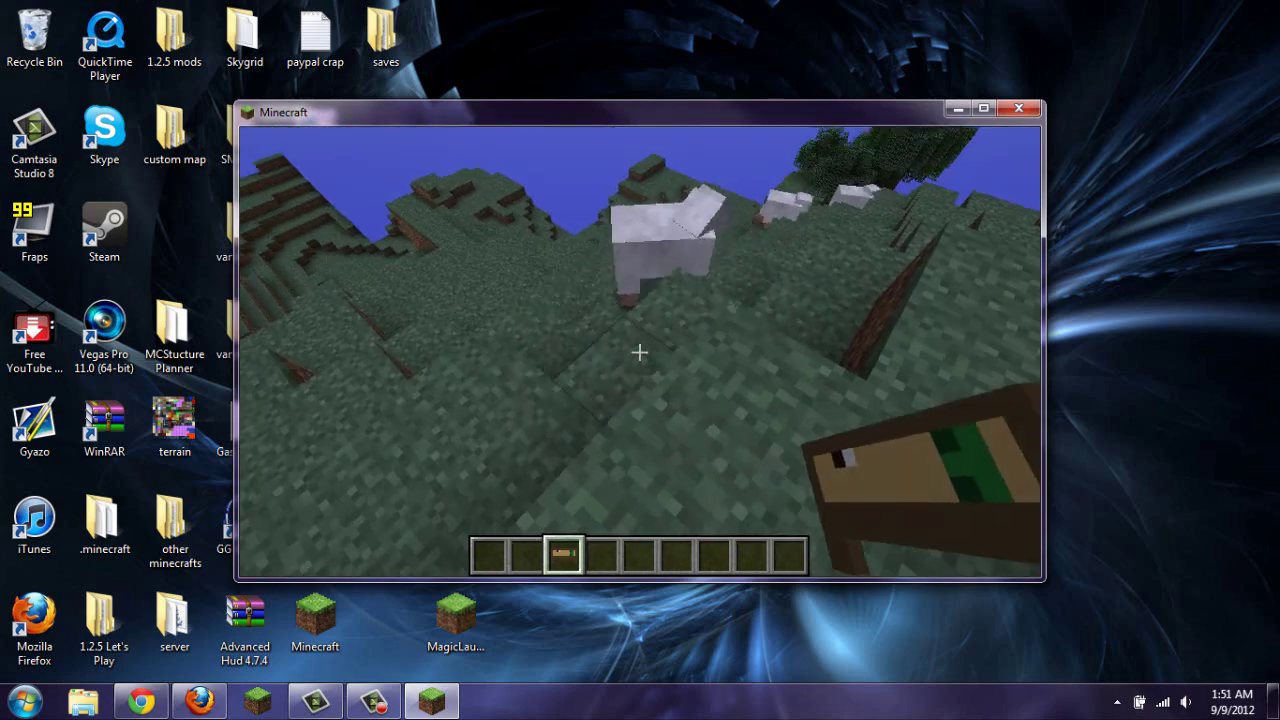
key("s")
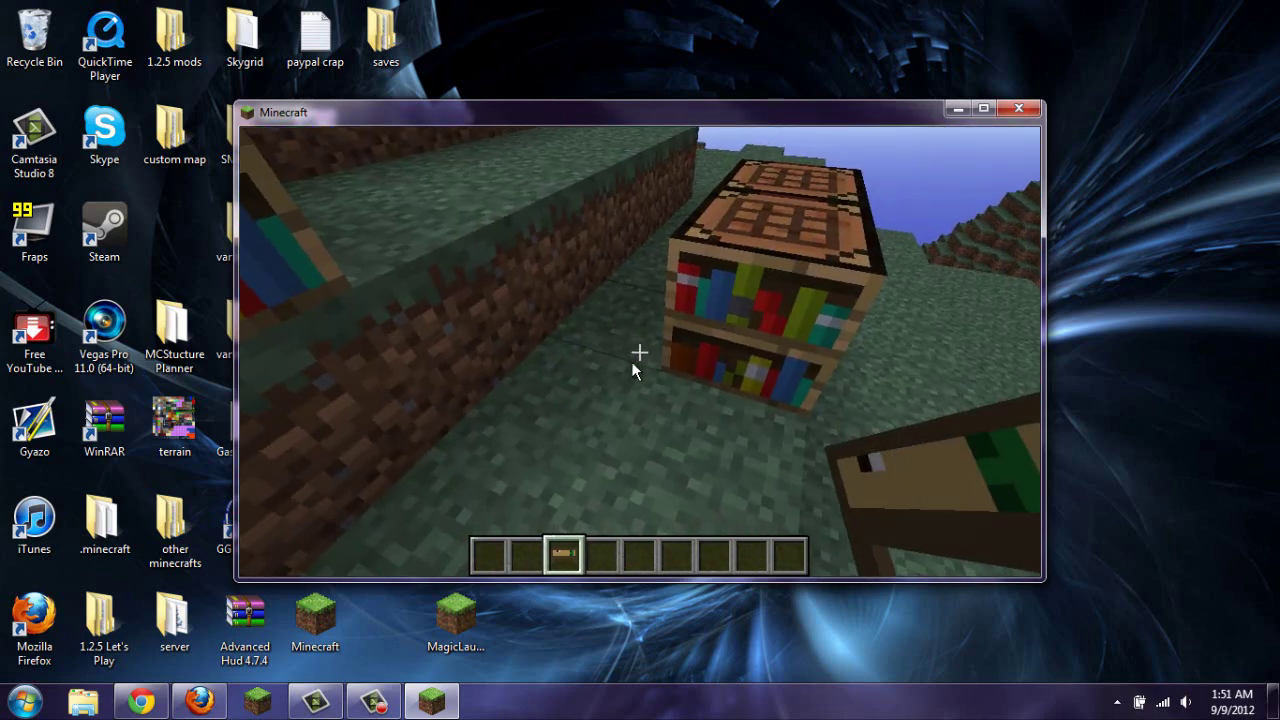
Step: Save and exit the world, and quit the game from the title screen
key("Escape")
left_click(629, 466)
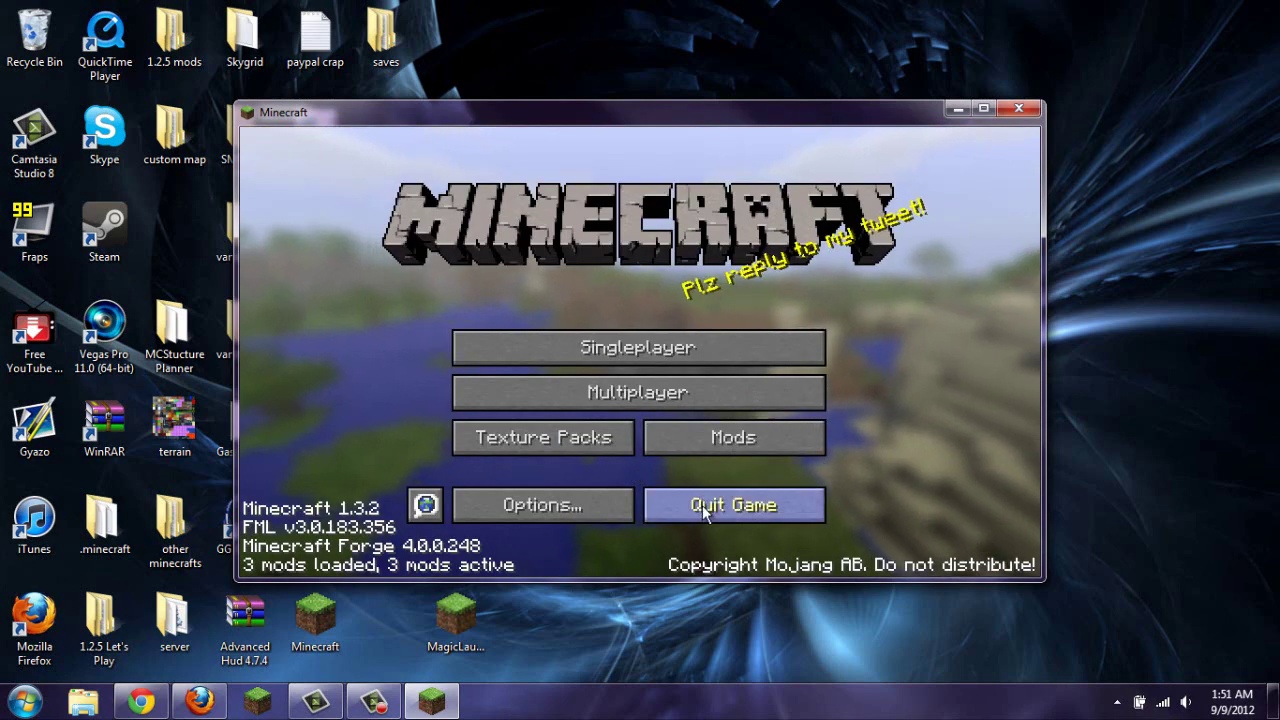
left_click(660, 433)
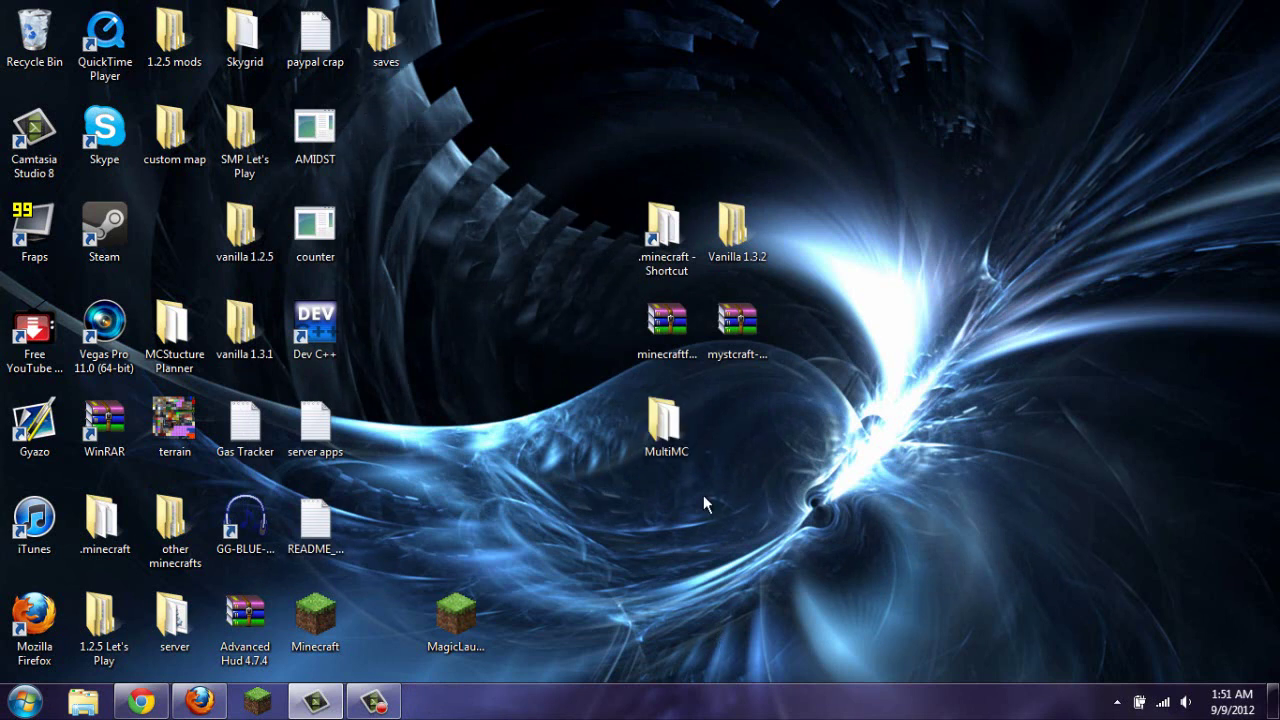
left_click(711, 275)
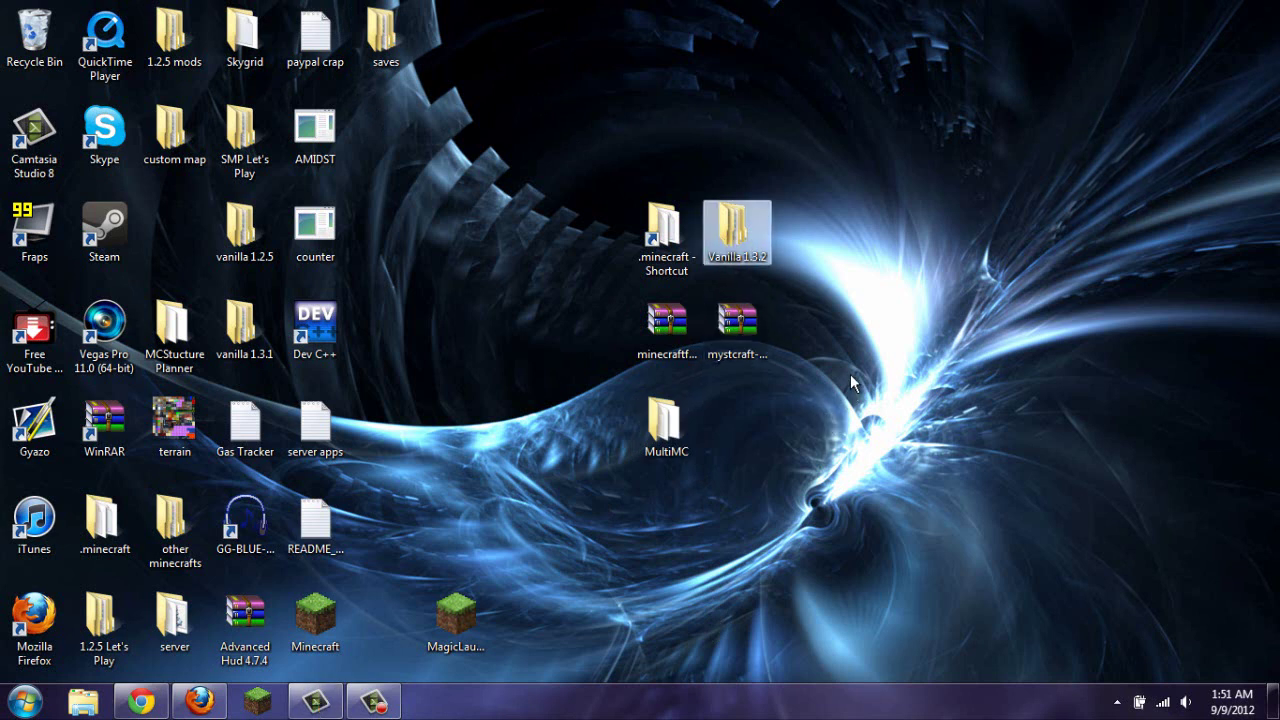
left_click(466, 598)
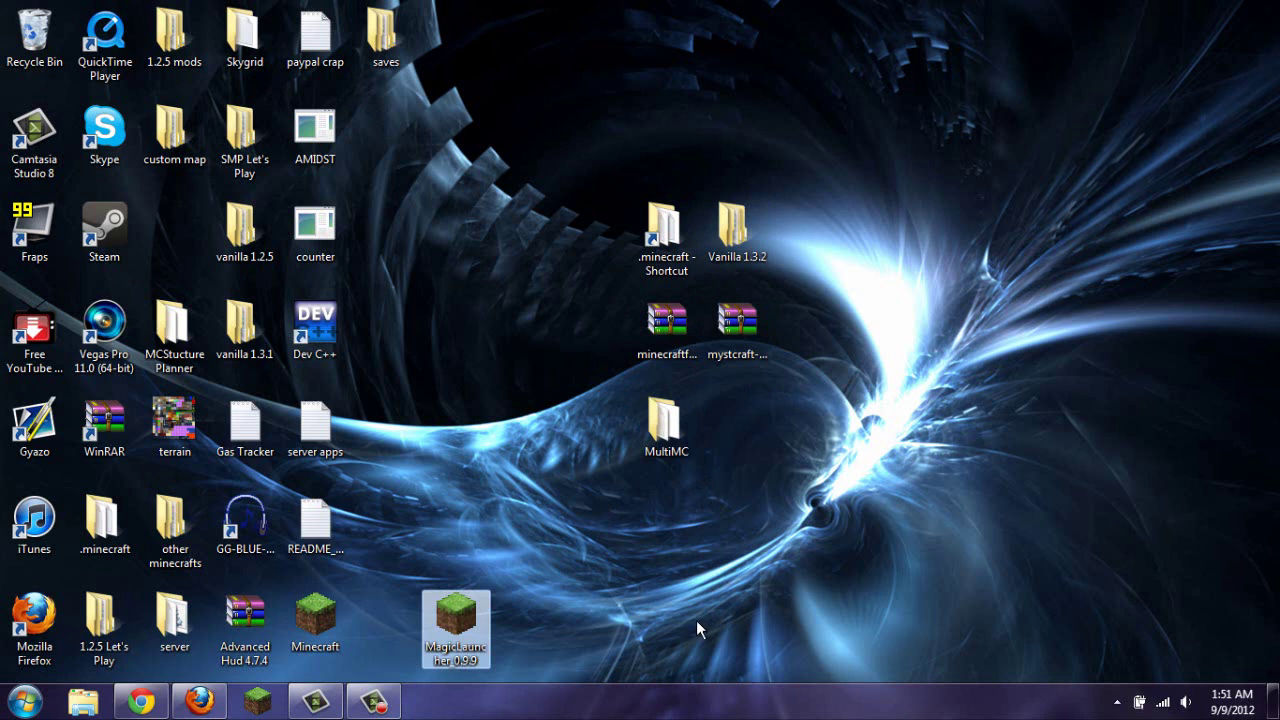
left_click(720, 551)
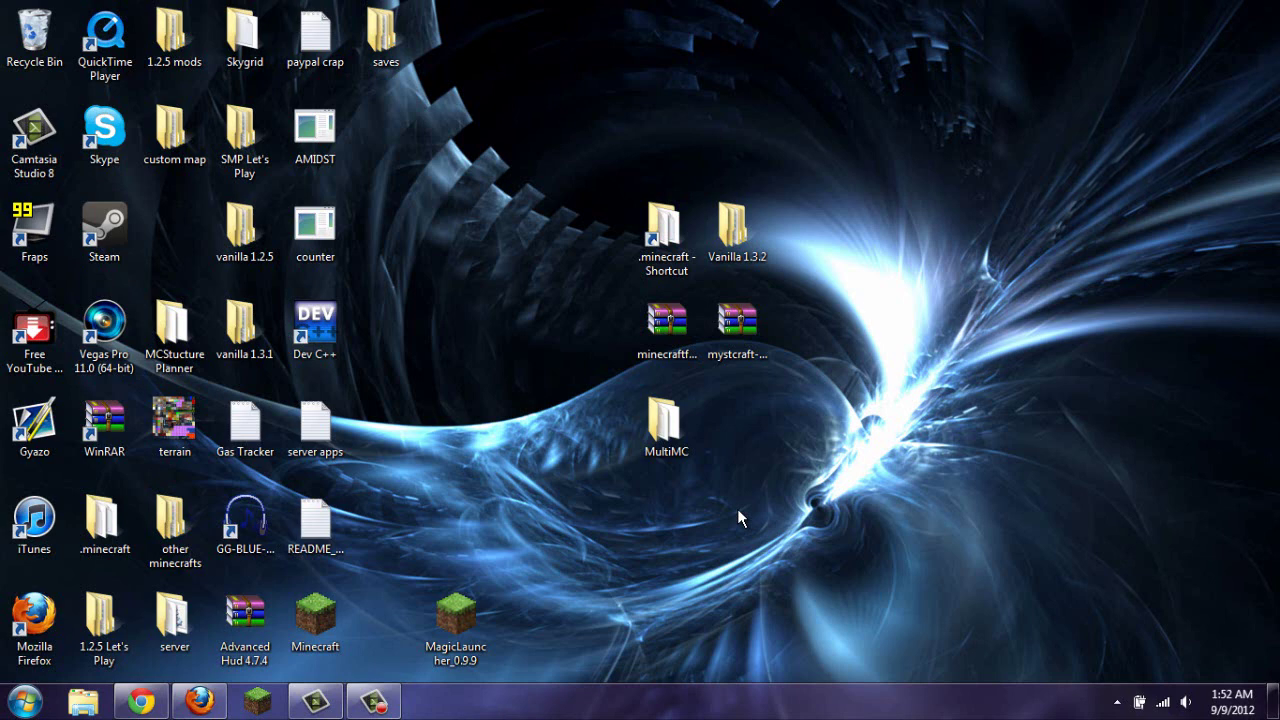
Step: Launch MultiMC from its desktop folder and decline the build #60 update
double_click(664, 424)
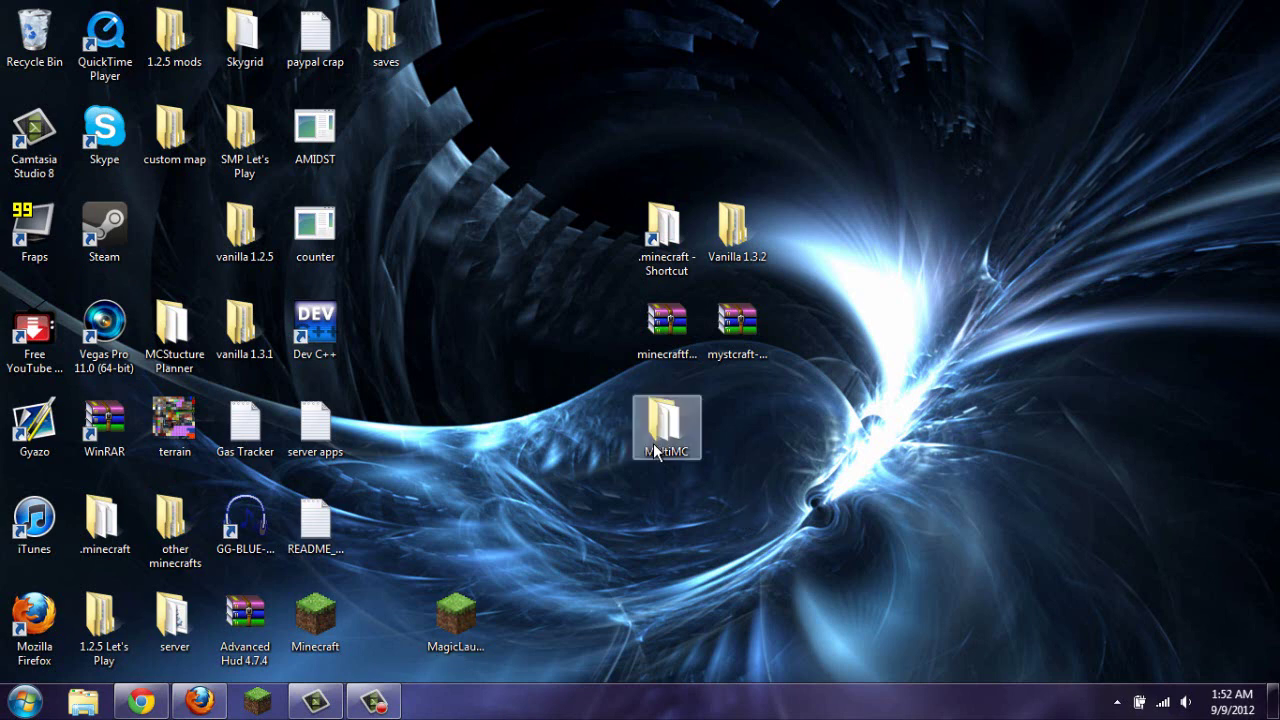
double_click(517, 358)
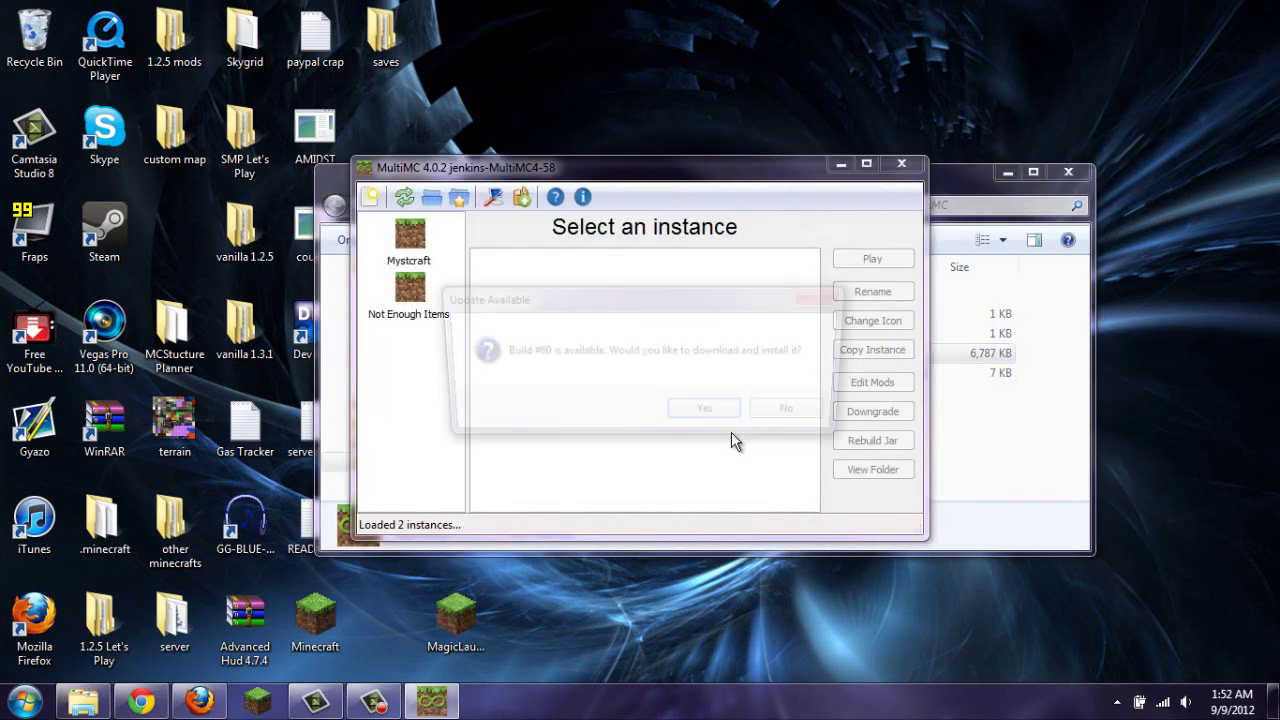
left_click(798, 416)
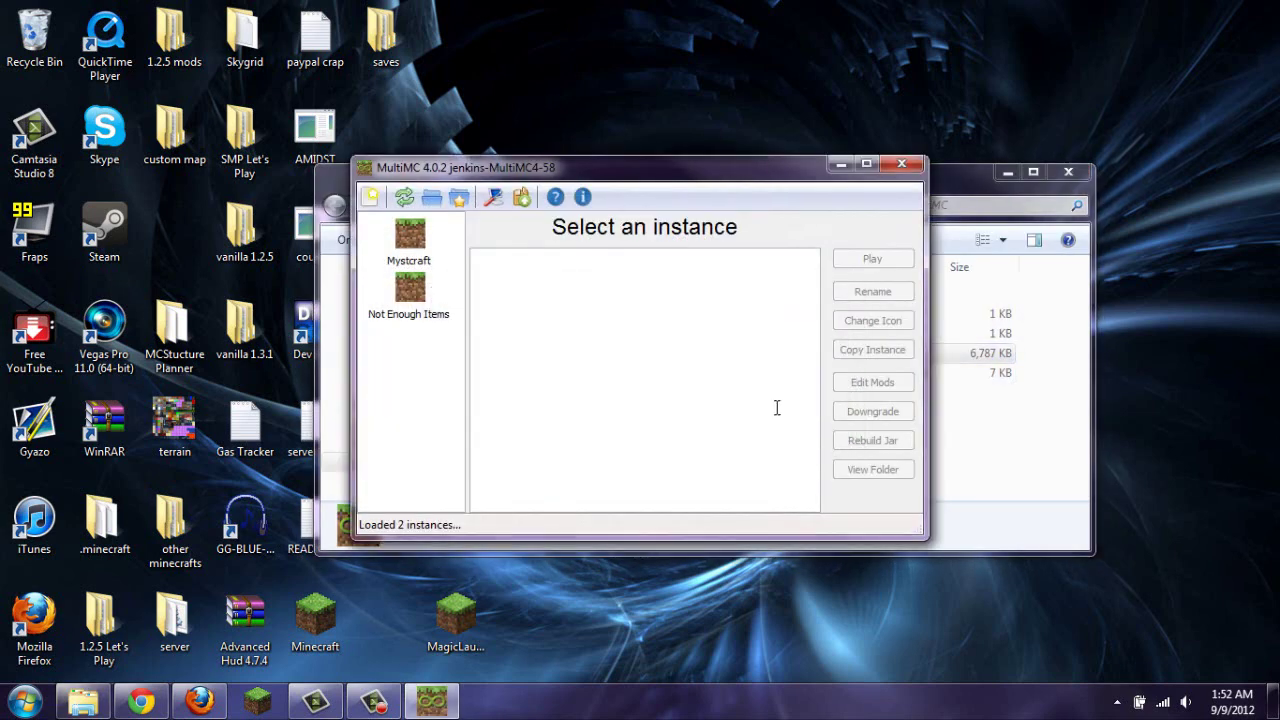
Step: View MultiMC's mods and instances folders, and open the Not Enough Items instance's folder
left_click(440, 198)
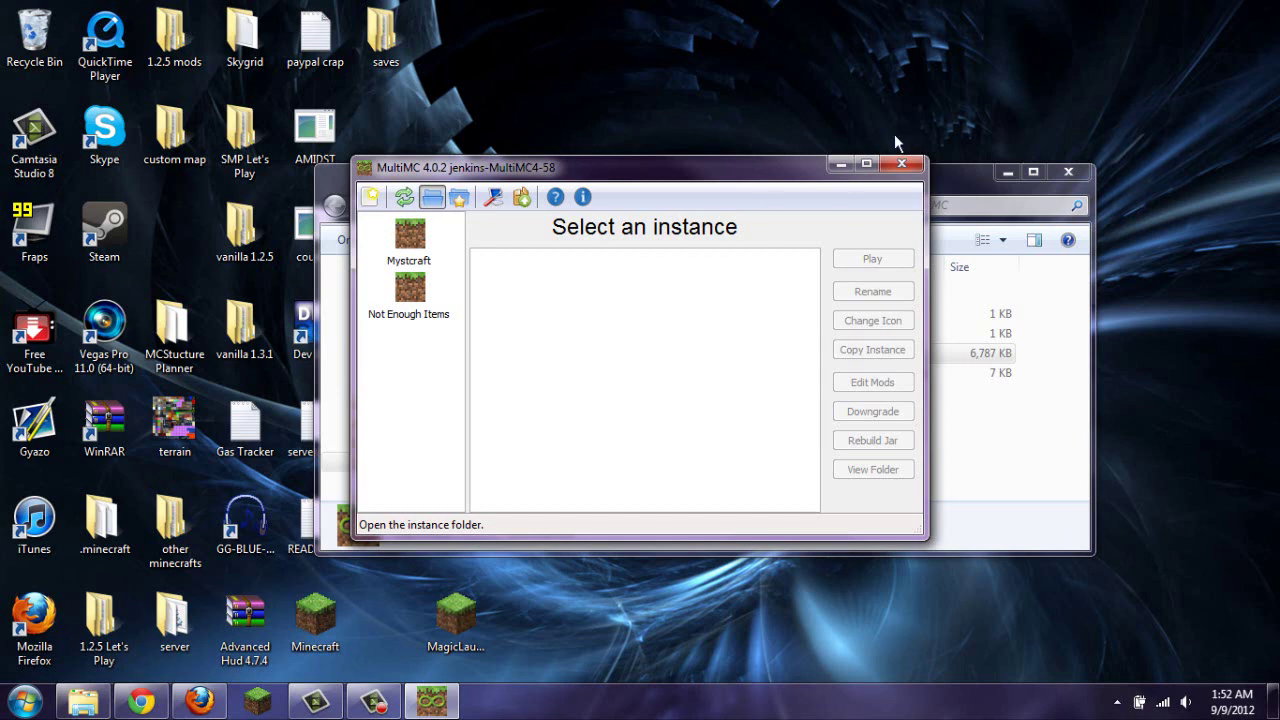
left_click(382, 206)
left_click(534, 277)
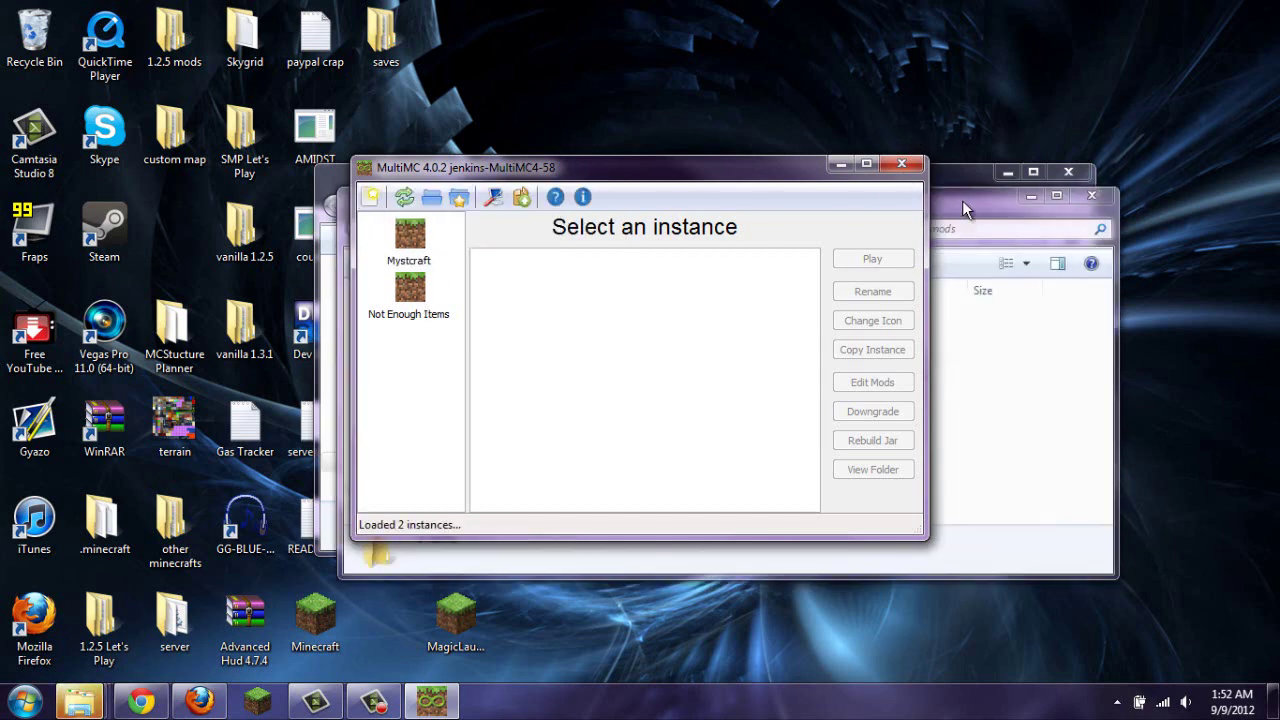
left_click(640, 168)
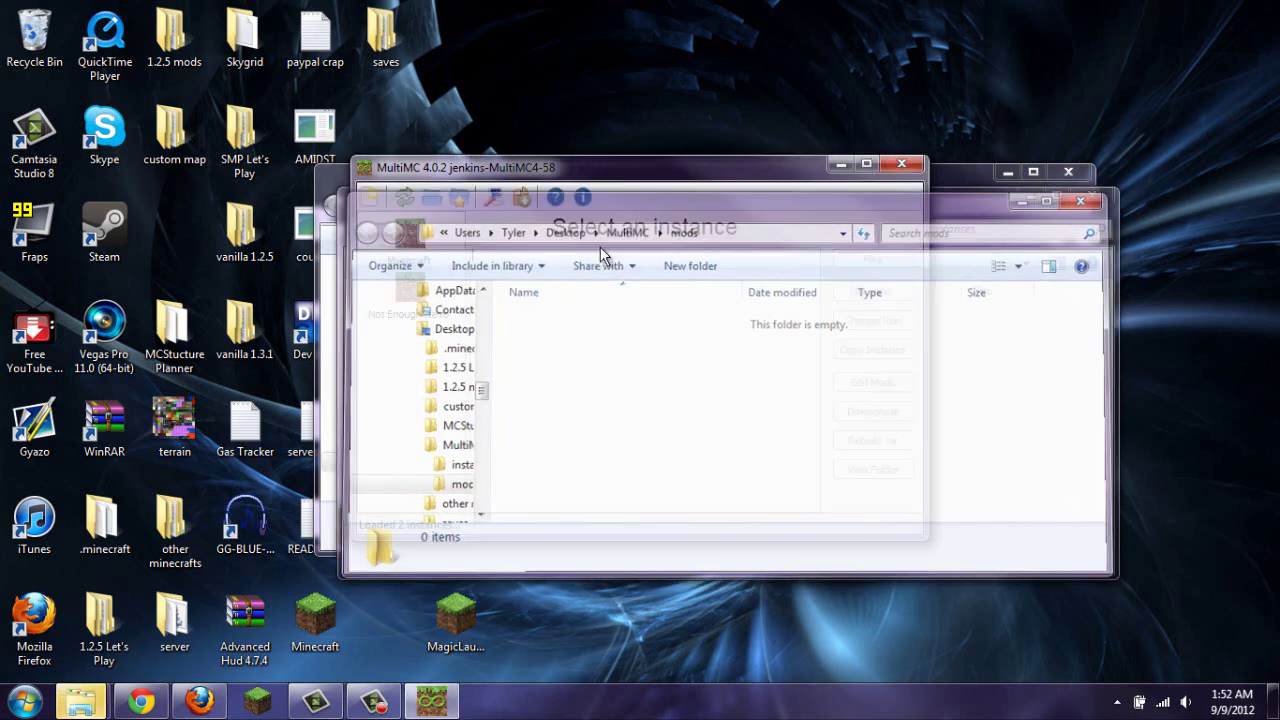
right_click(410, 290)
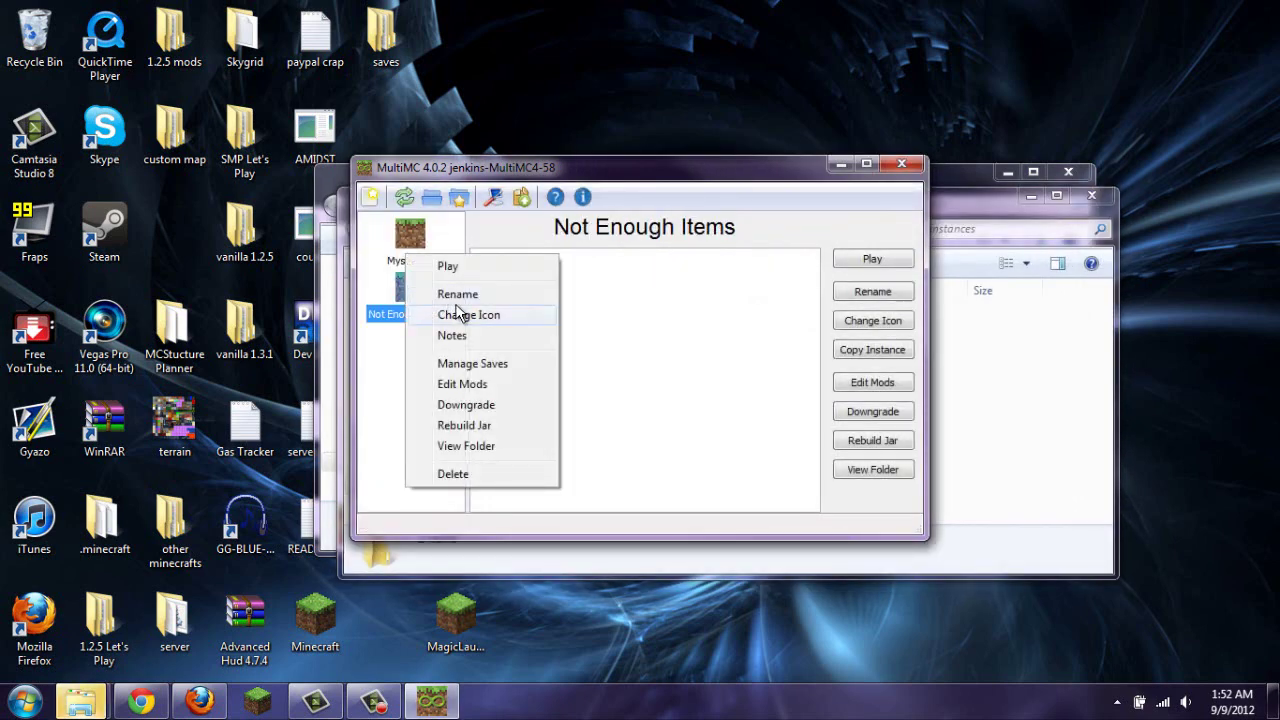
left_click(489, 445)
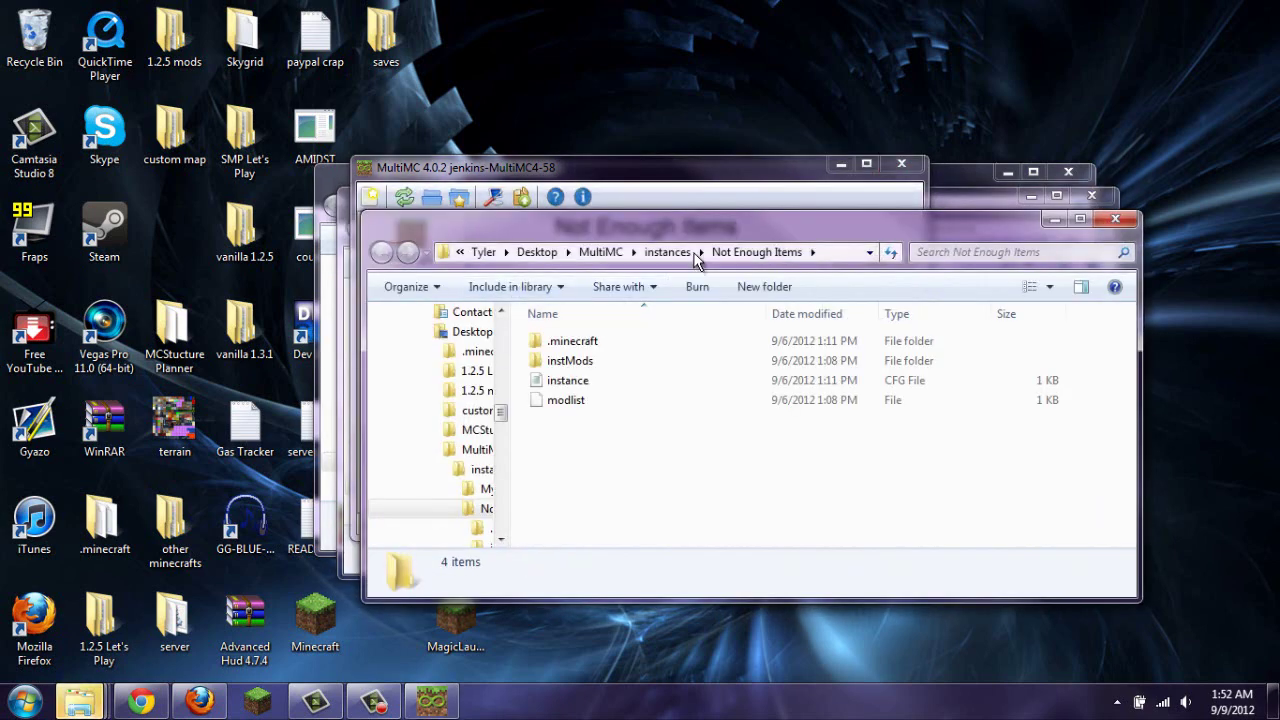
Step: Go back to the MultiMC folder and open the .minecraft folder inside the Mystcraft instance
left_click(603, 252)
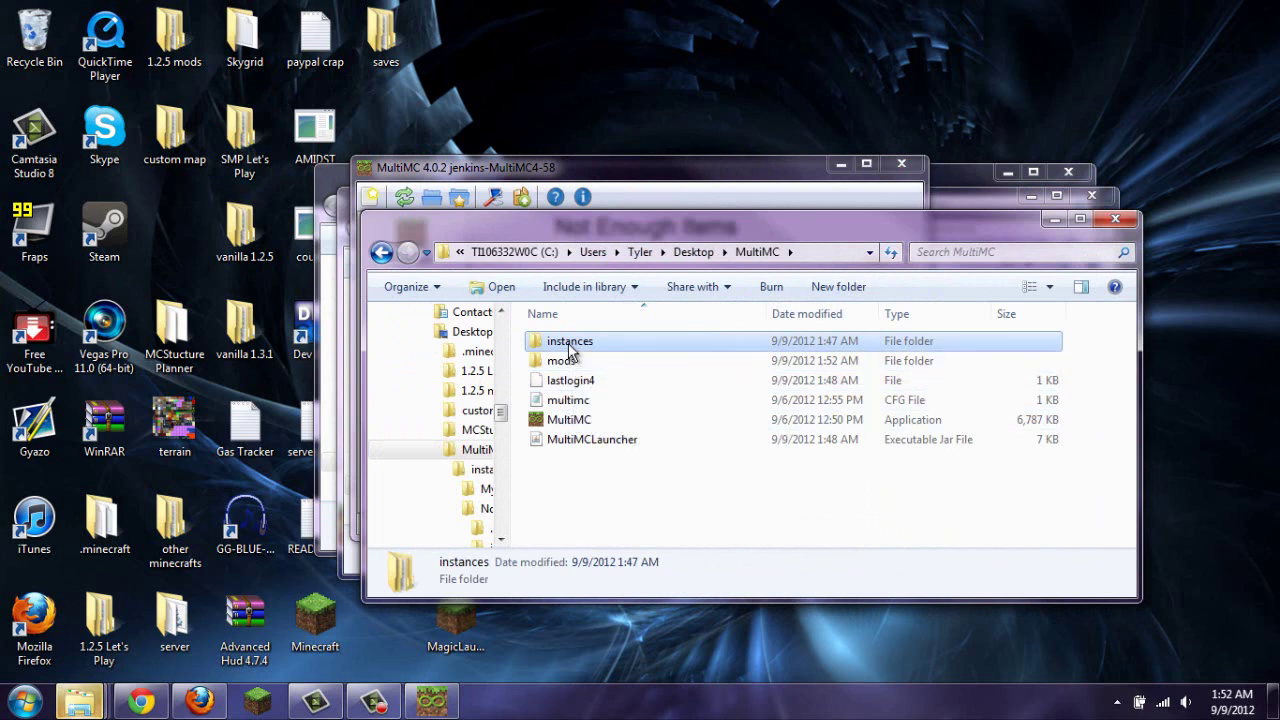
double_click(562, 344)
double_click(571, 343)
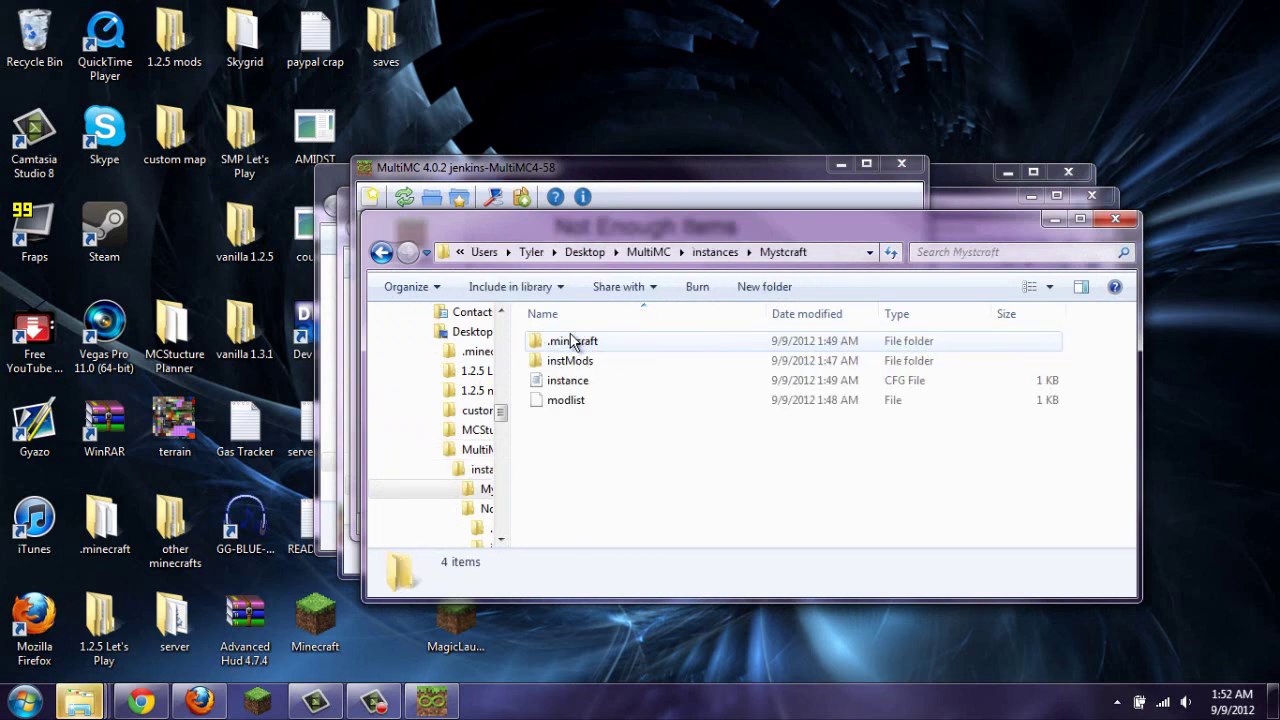
left_click(578, 342)
double_click(578, 342)
scroll(572, 405, "down", 1)
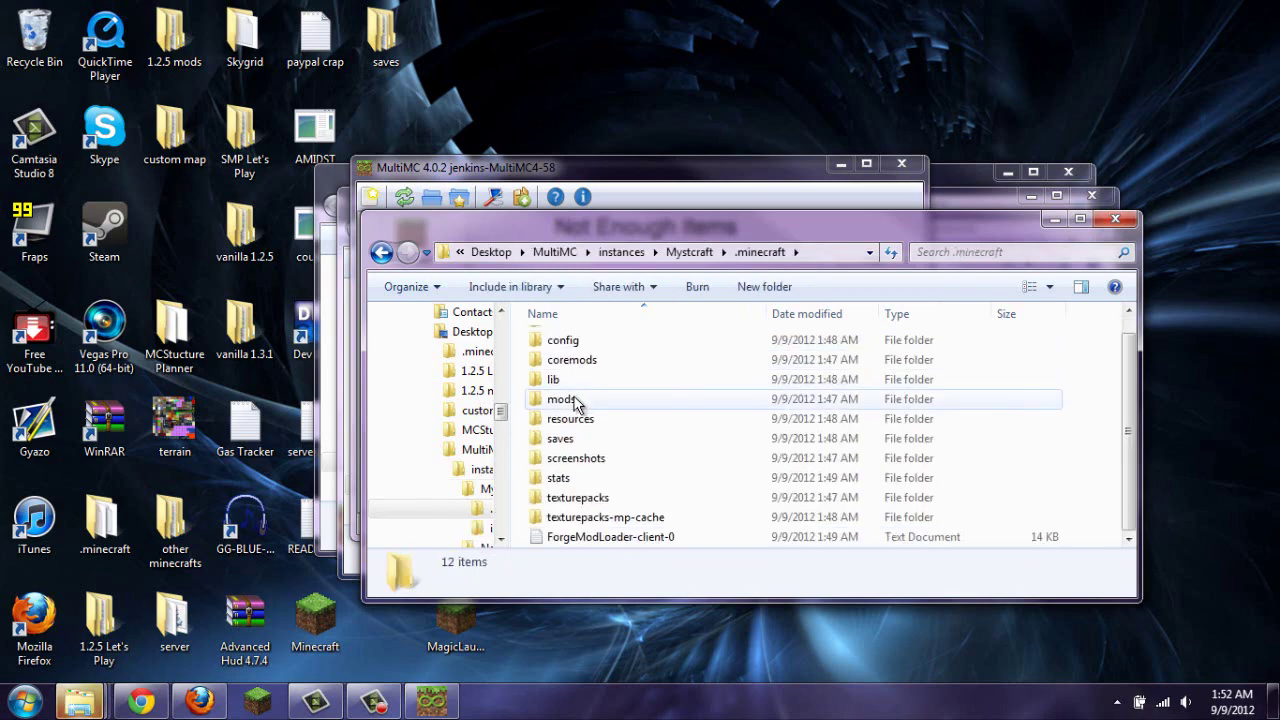
Step: Open the ForgeModLoader-client-0 log, read through to its end, and close it
left_click(578, 540)
double_click(578, 540)
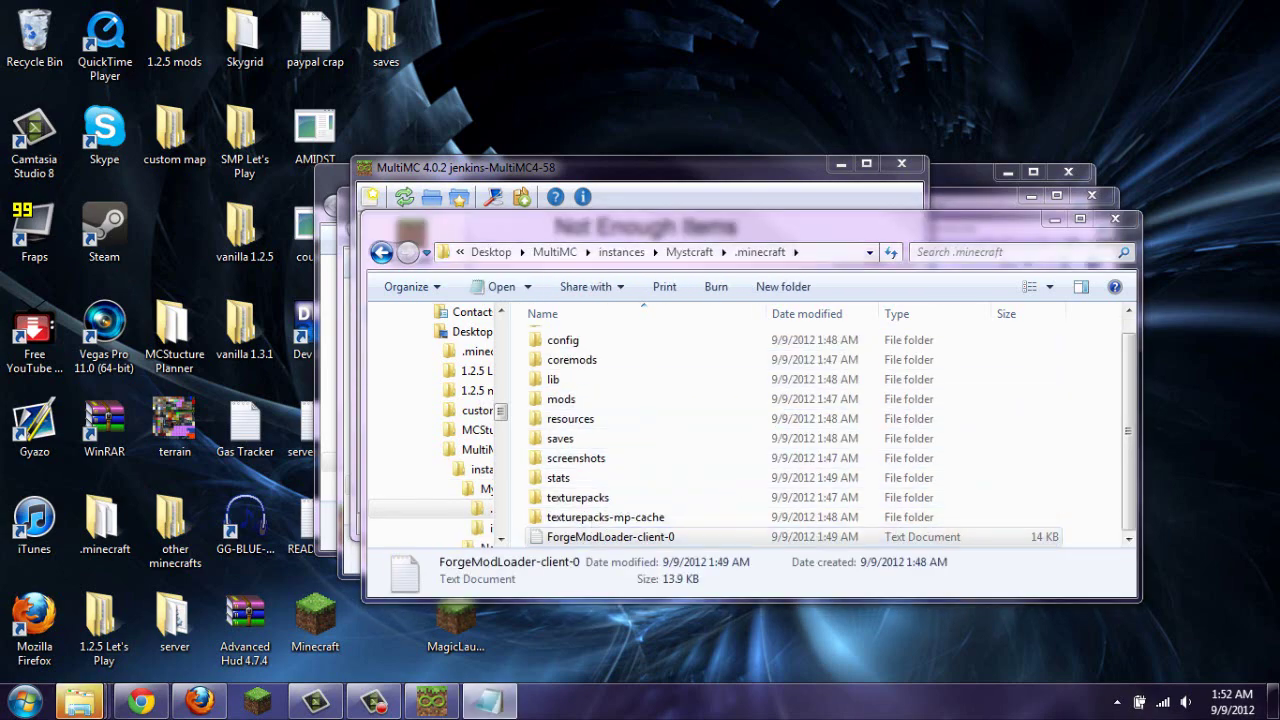
scroll(676, 455, "down", 20)
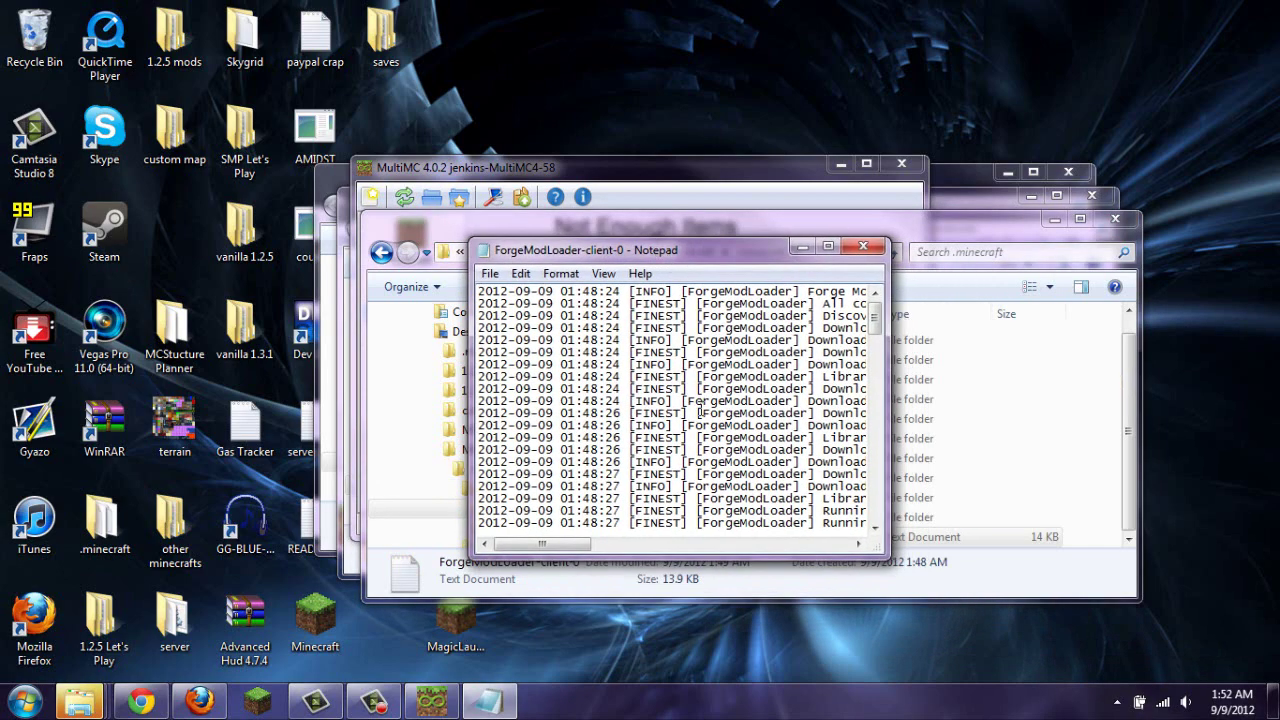
scroll(676, 455, "down", 5)
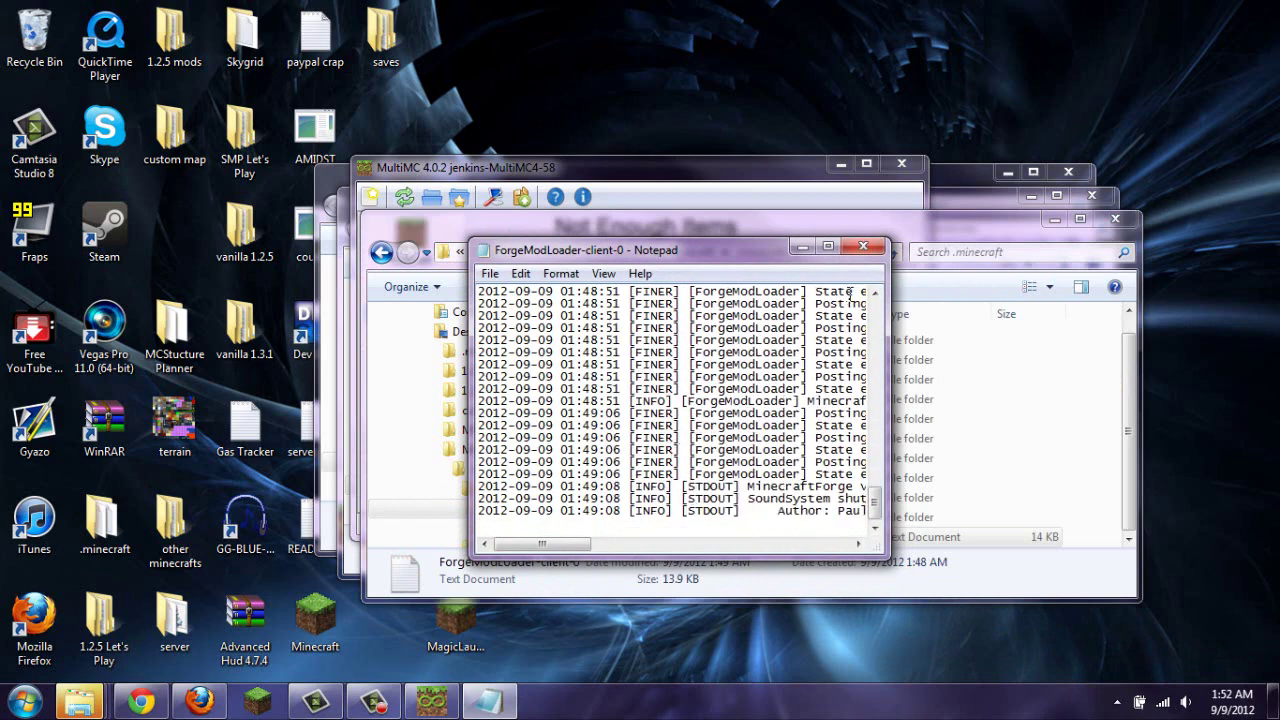
left_click(863, 248)
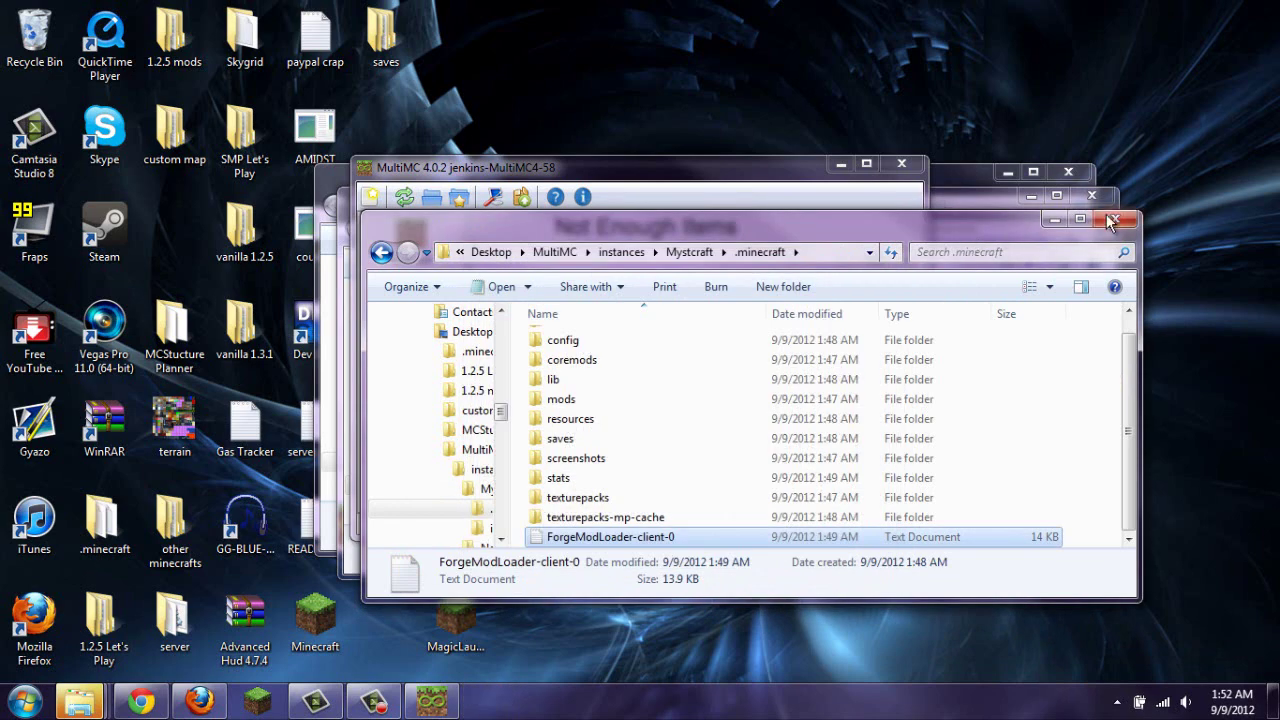
Step: Close MultiMC and all of its open folder windows to return to the desktop
left_click(1115, 218)
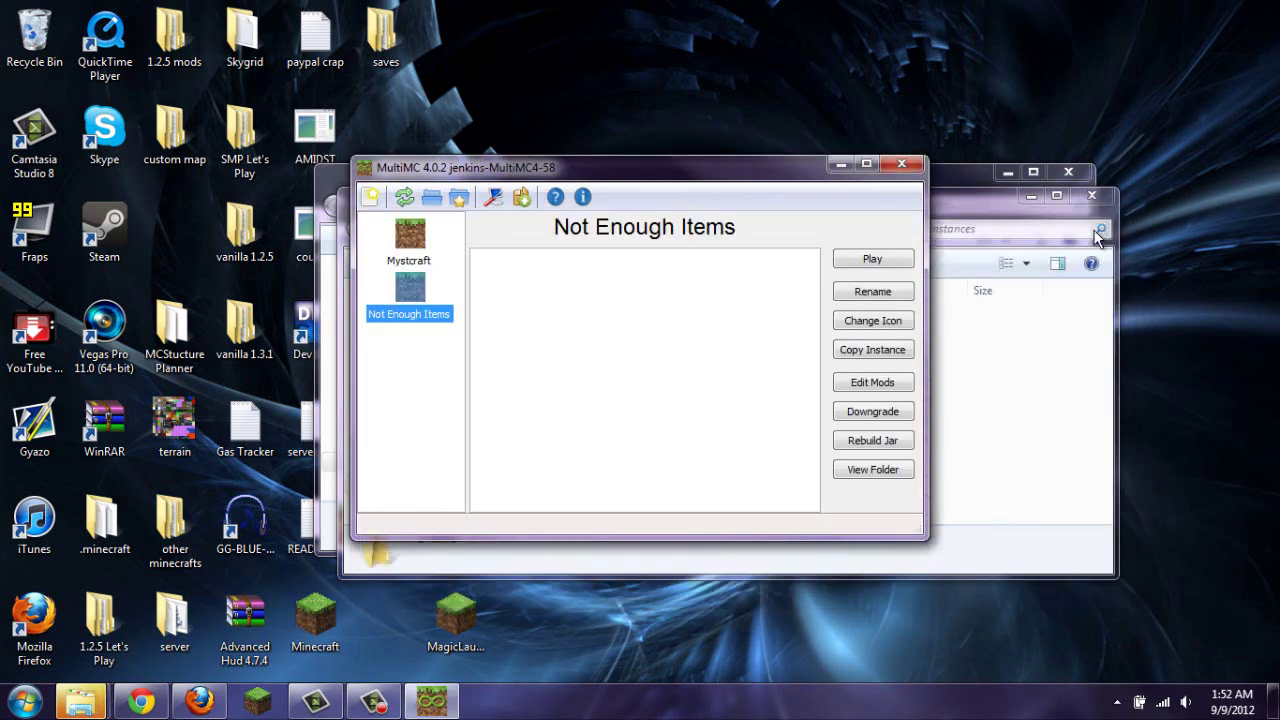
left_click(902, 164)
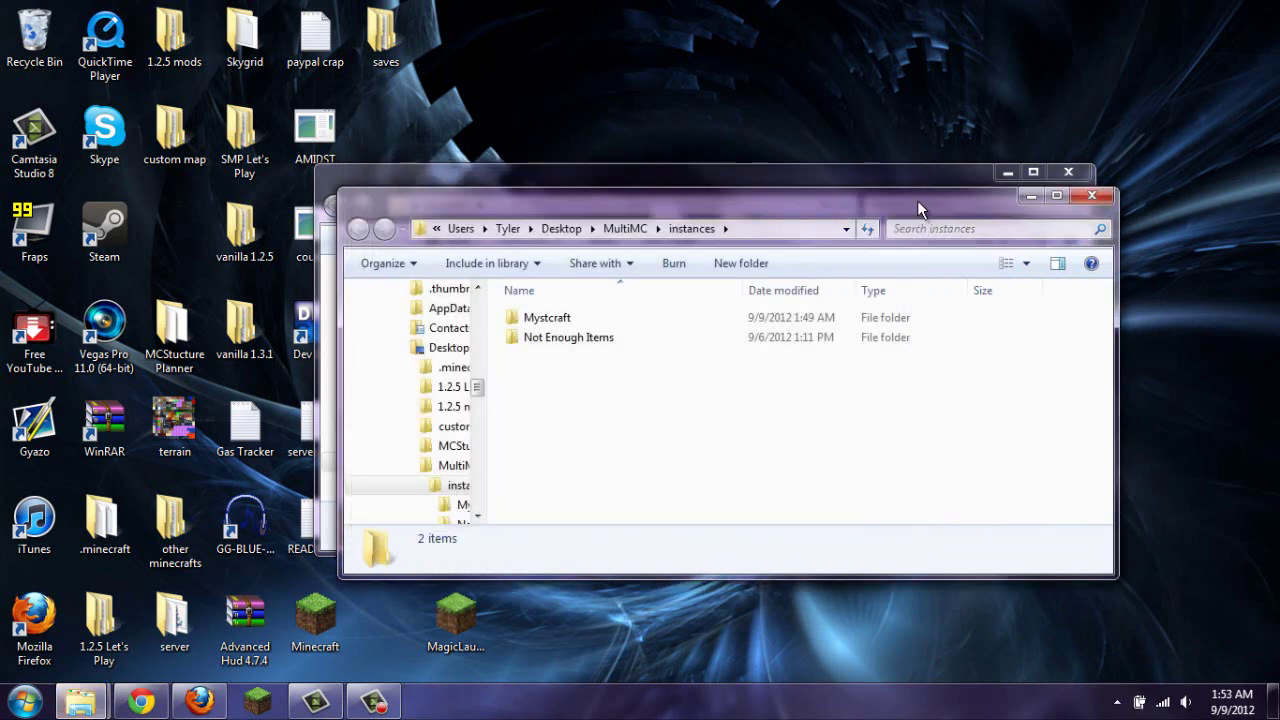
left_click(1075, 199)
left_click(452, 615)
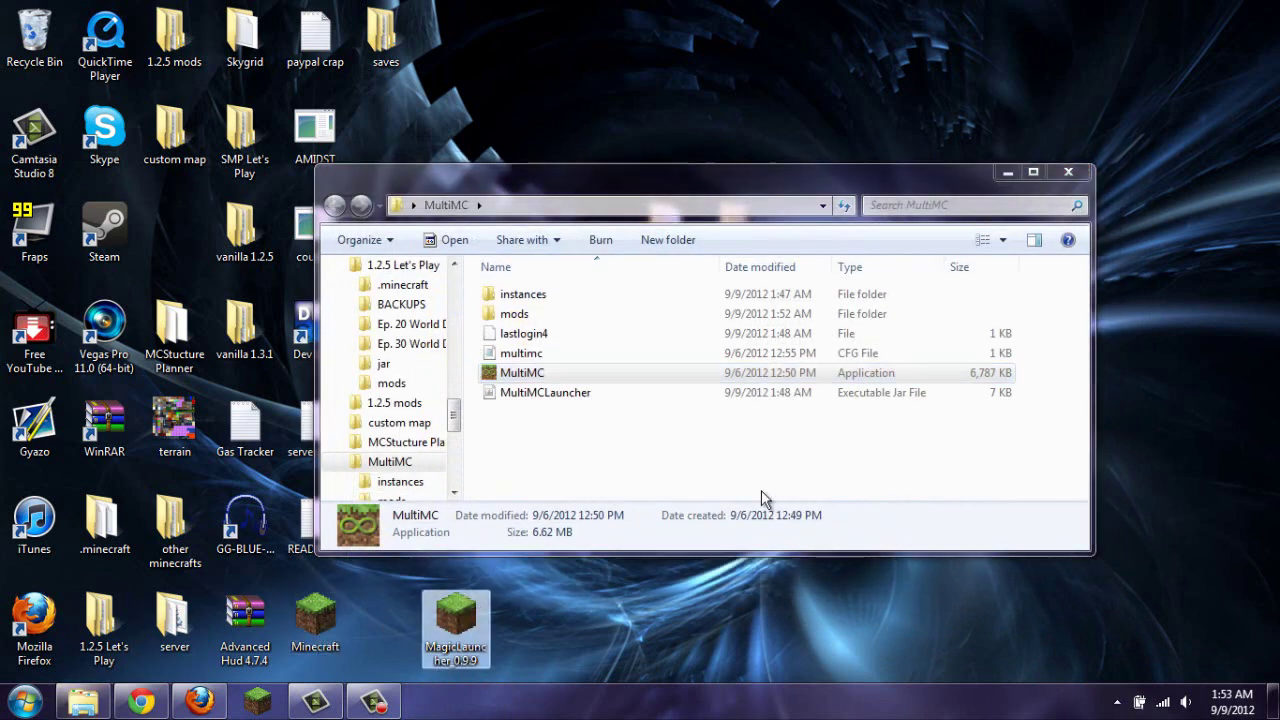
left_click(1020, 172)
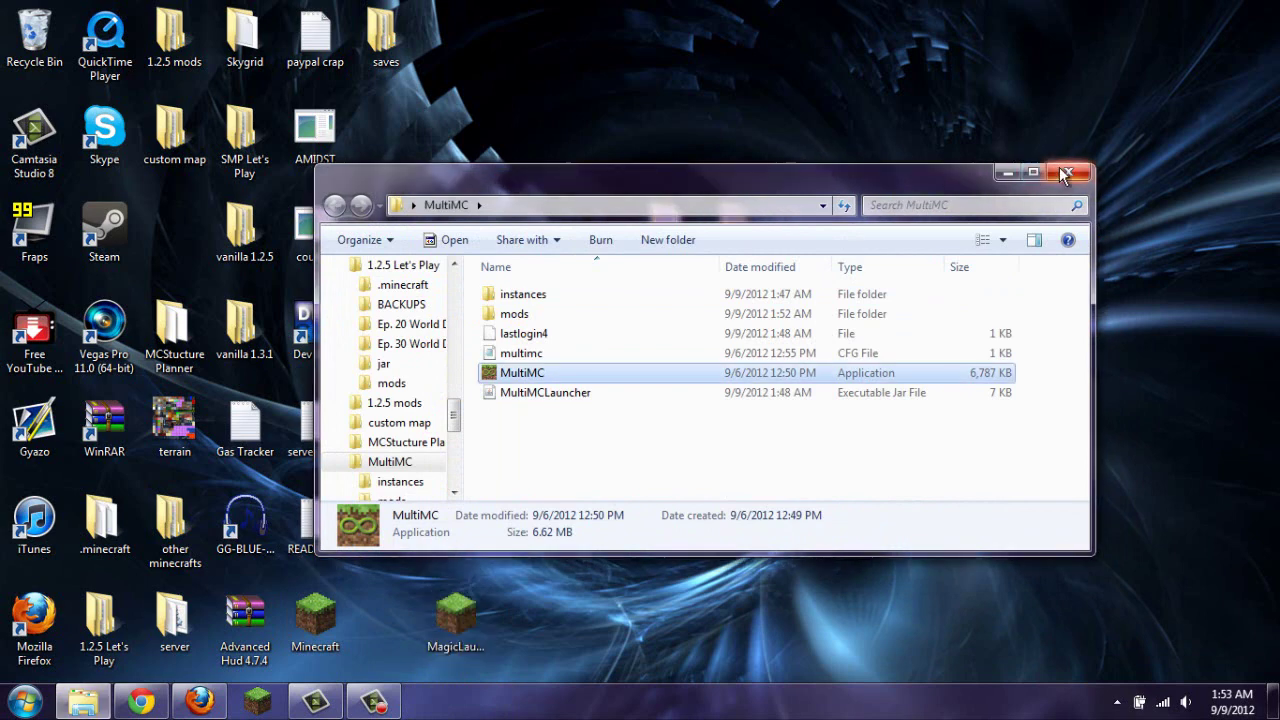
left_click(1065, 175)
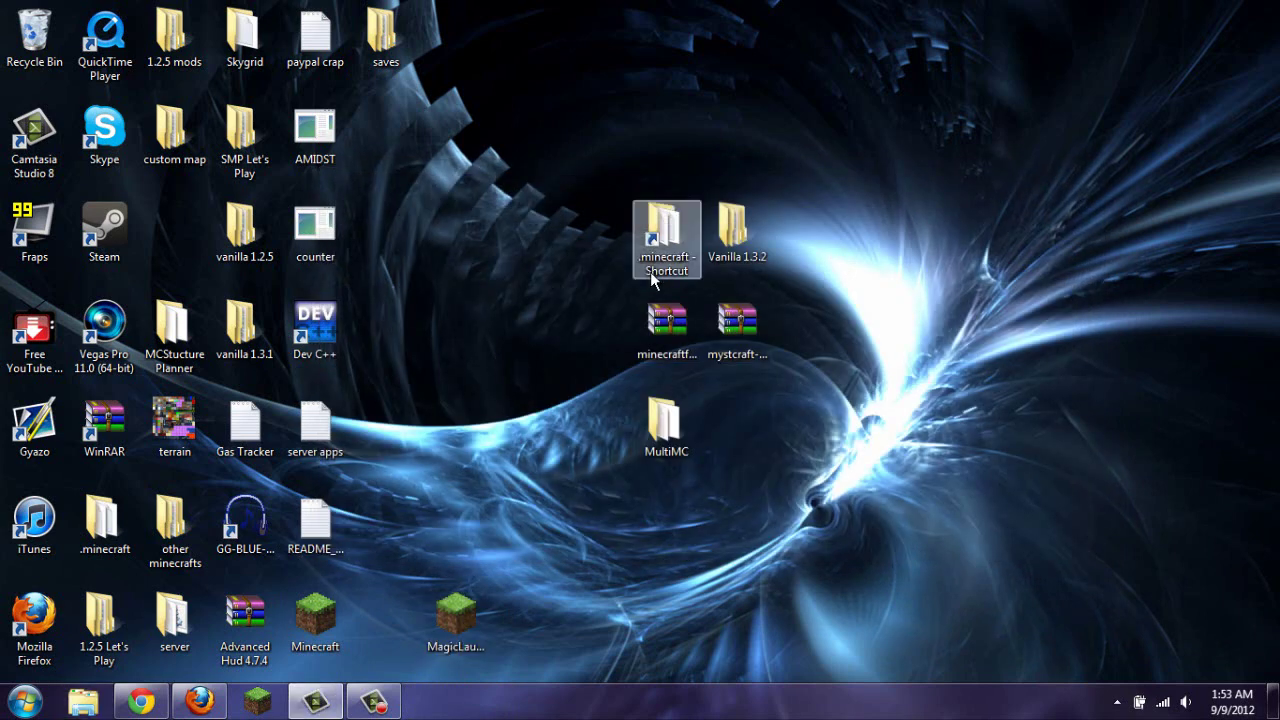